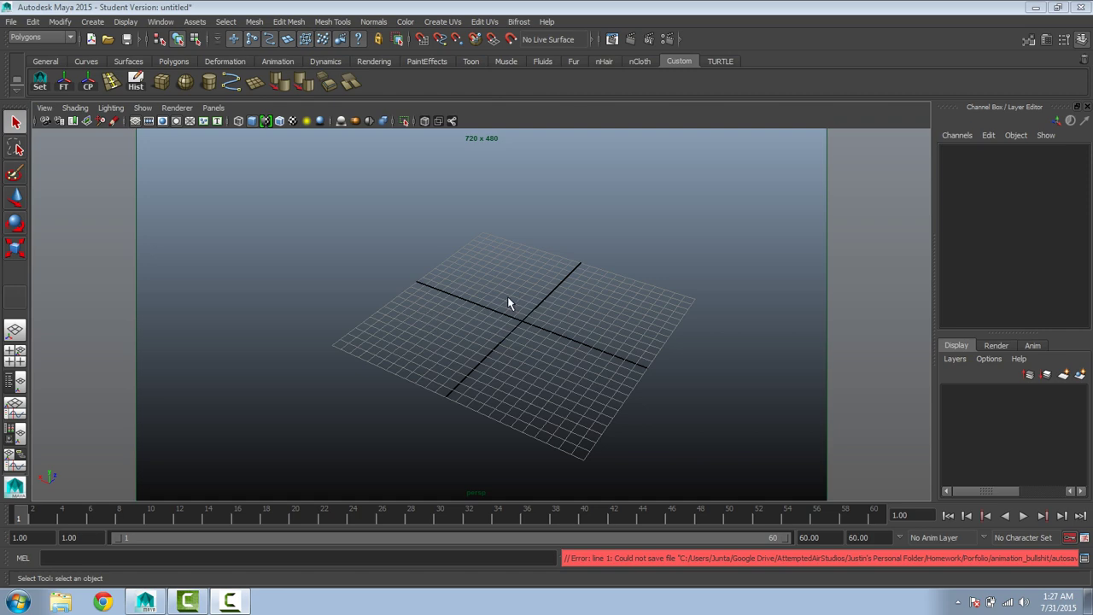
pyautogui.keyDown('alt'); pyautogui.moveTo(510, 303); pyautogui.dragTo(395, 303, button='middle'); pyautogui.keyUp('alt')
pyautogui.keyDown('alt'); pyautogui.moveTo(395, 303); pyautogui.dragTo(378, 325); pyautogui.keyUp('alt')
pyautogui.keyDown('alt'); pyautogui.moveTo(378, 324); pyautogui.dragTo(658, 334, button='right'); pyautogui.keyUp('alt')
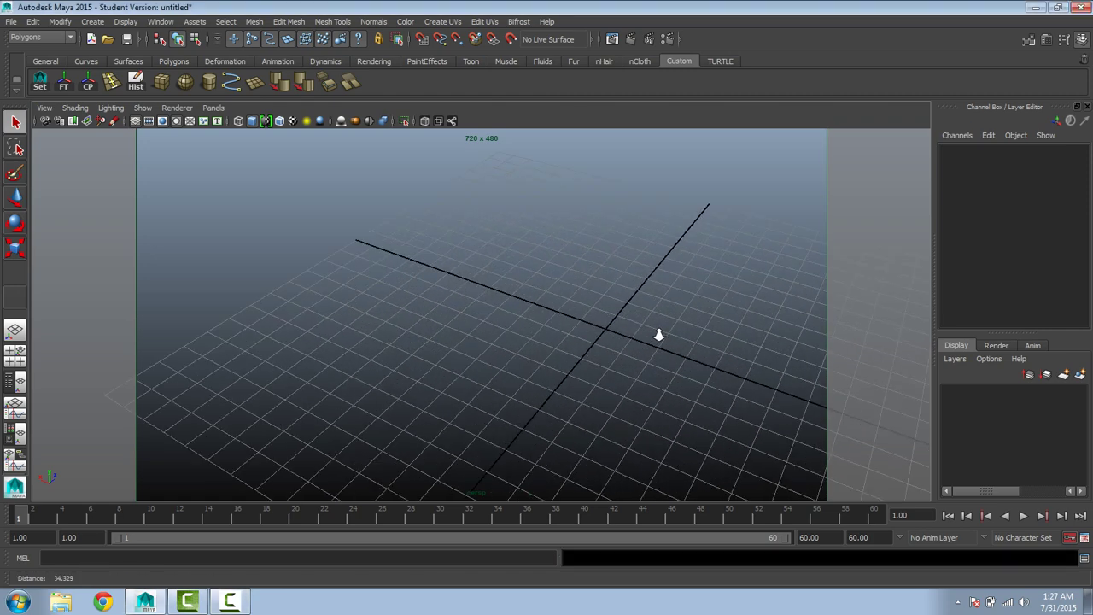
pyautogui.keyDown('alt'); pyautogui.moveTo(658, 334); pyautogui.dragTo(507, 293, button='middle'); pyautogui.keyUp('alt')
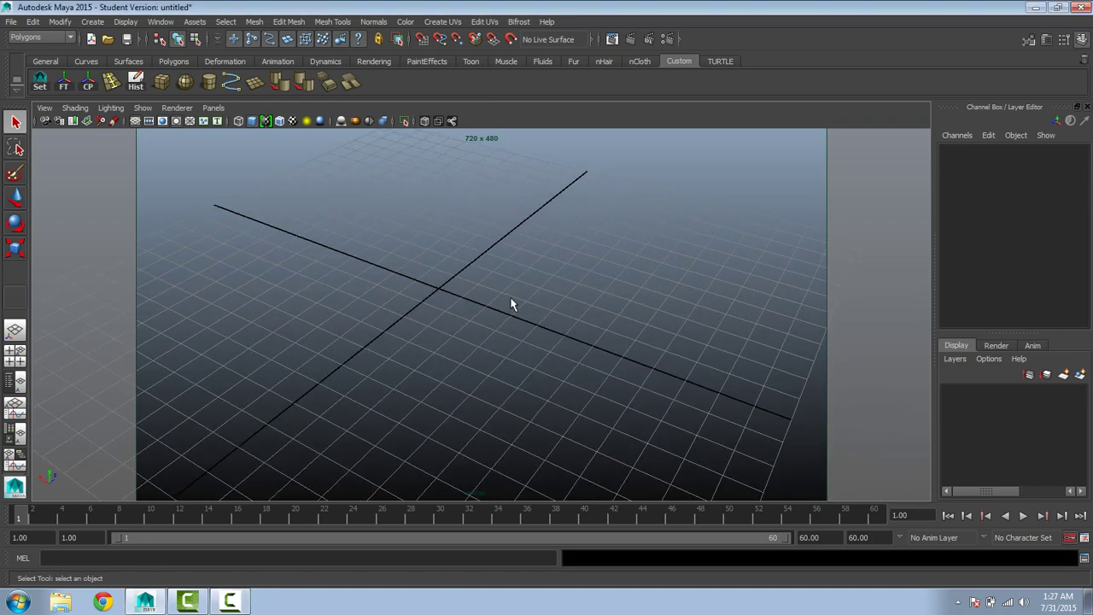
pyautogui.keyDown('alt'); pyautogui.moveTo(512, 305); pyautogui.dragTo(397, 254, button='right'); pyautogui.keyUp('alt')
pyautogui.keyDown('alt'); pyautogui.moveTo(397, 254); pyautogui.dragTo(456, 238); pyautogui.keyUp('alt')
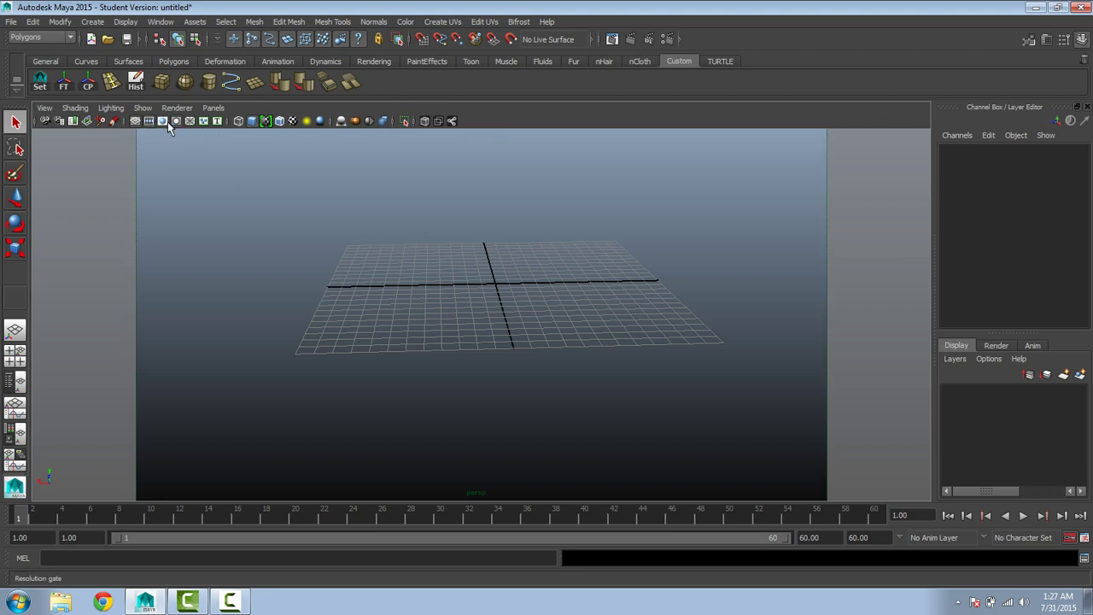
# Step: Turn off the gate mask and the film gate in the perspective view, leaving the grid displayed
pyautogui.click(136, 121)
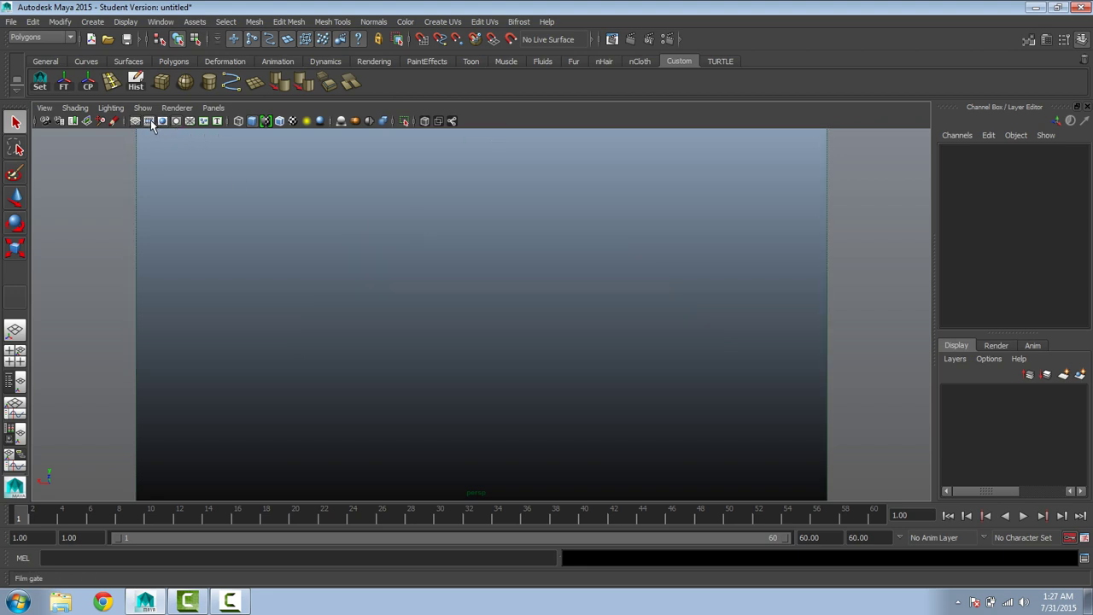
pyautogui.click(135, 120)
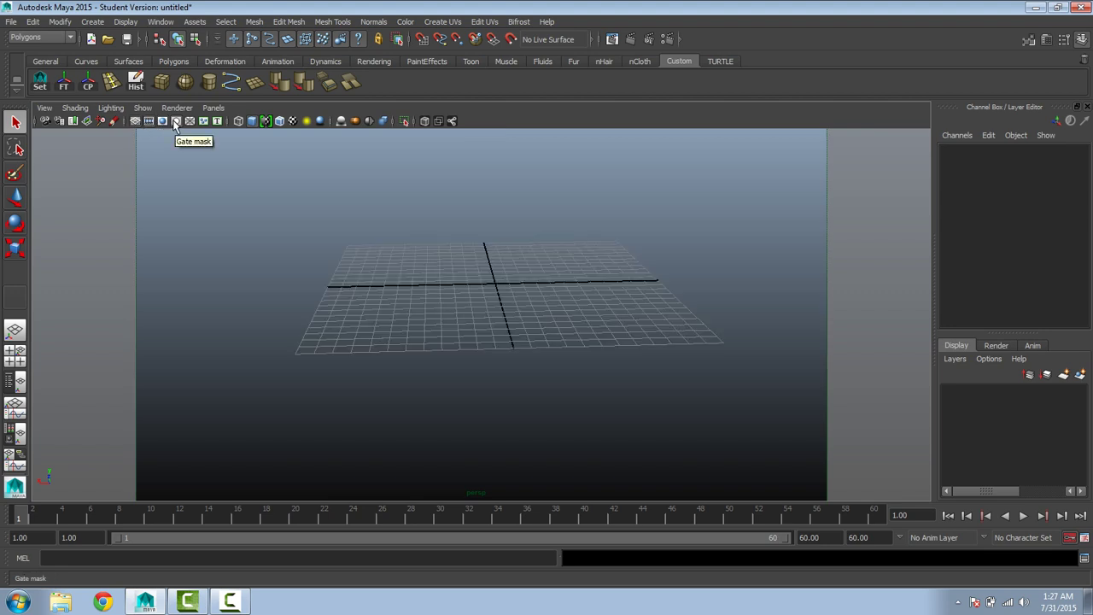
pyautogui.click(175, 121)
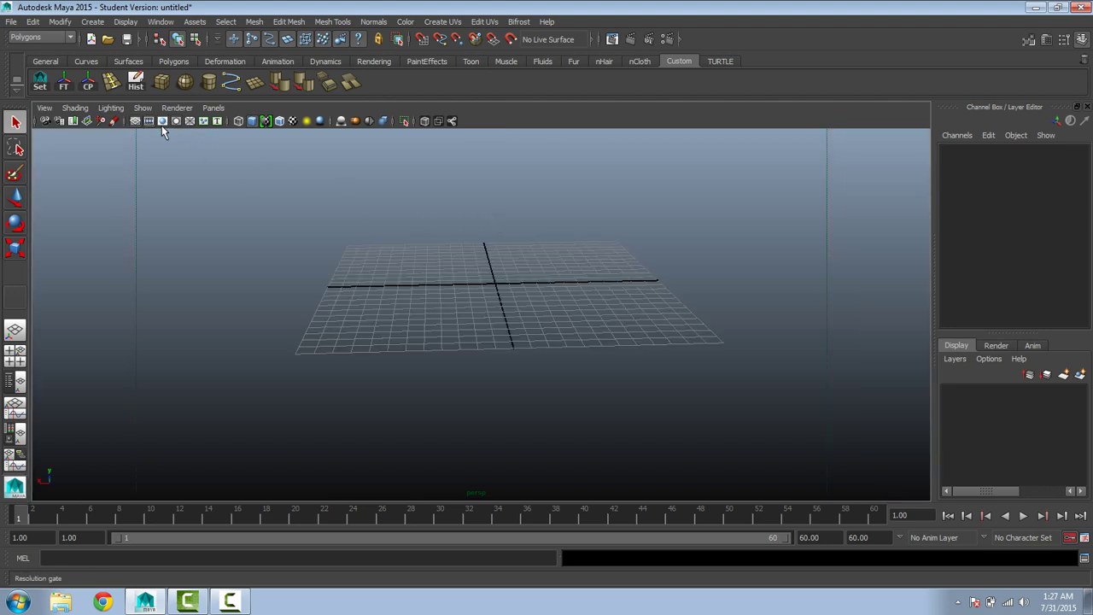
pyautogui.click(150, 123)
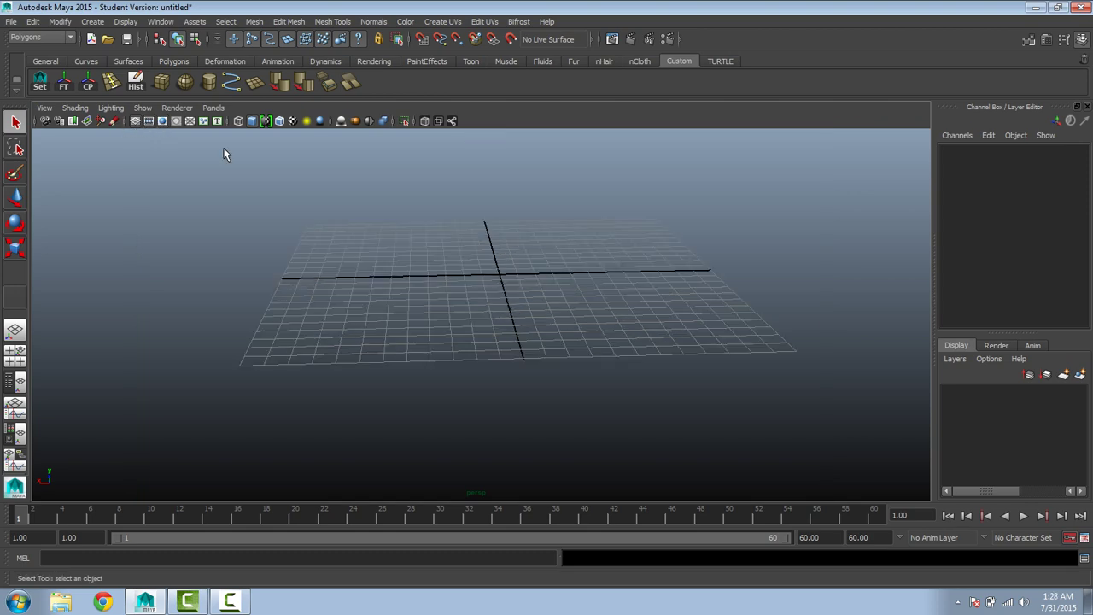
pyautogui.keyDown('alt'); pyautogui.moveTo(487, 287); pyautogui.dragTo(470, 317); pyautogui.keyUp('alt')
pyautogui.keyDown('alt'); pyautogui.moveTo(470, 316); pyautogui.dragTo(421, 288, button='right'); pyautogui.keyUp('alt')
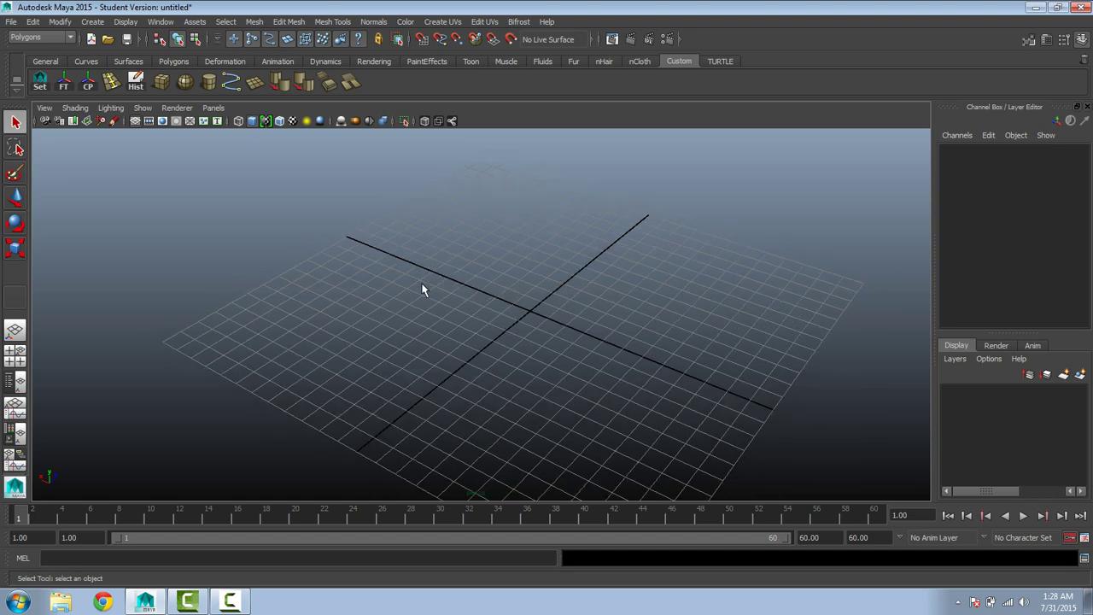
pyautogui.keyDown('alt'); pyautogui.moveTo(422, 288); pyautogui.dragTo(445, 341, button='middle'); pyautogui.keyUp('alt')
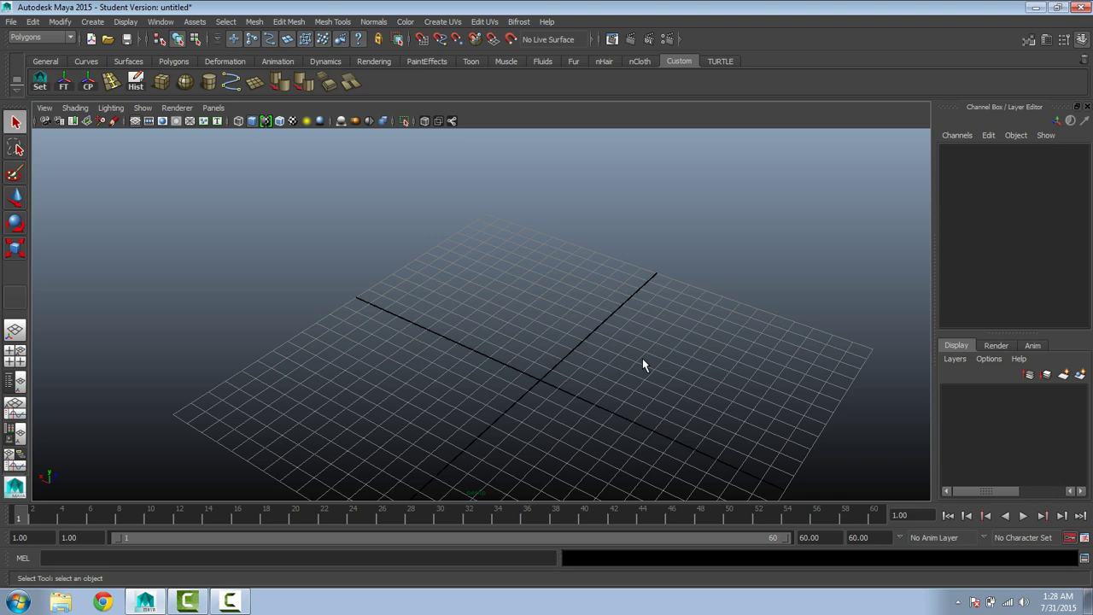
pyautogui.keyDown('alt'); pyautogui.moveTo(639, 381); pyautogui.dragTo(483, 341, button='right'); pyautogui.keyUp('alt')
pyautogui.keyDown('alt'); pyautogui.moveTo(483, 342); pyautogui.dragTo(583, 349, button='middle'); pyautogui.keyUp('alt')
pyautogui.moveTo(583, 350)
pyautogui.keyDown('alt'); pyautogui.mouseDown()
pyautogui.moveTo(515, 339)
pyautogui.moveTo(568, 345)
pyautogui.mouseUp(); pyautogui.keyUp('alt')
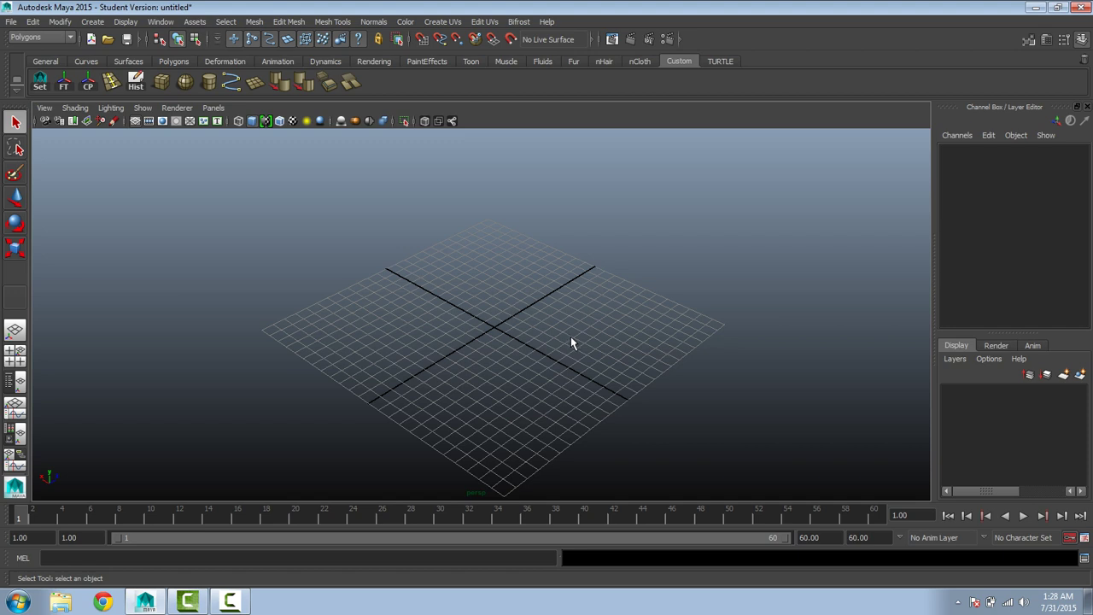
pyautogui.scroll(-2, 578, 335)
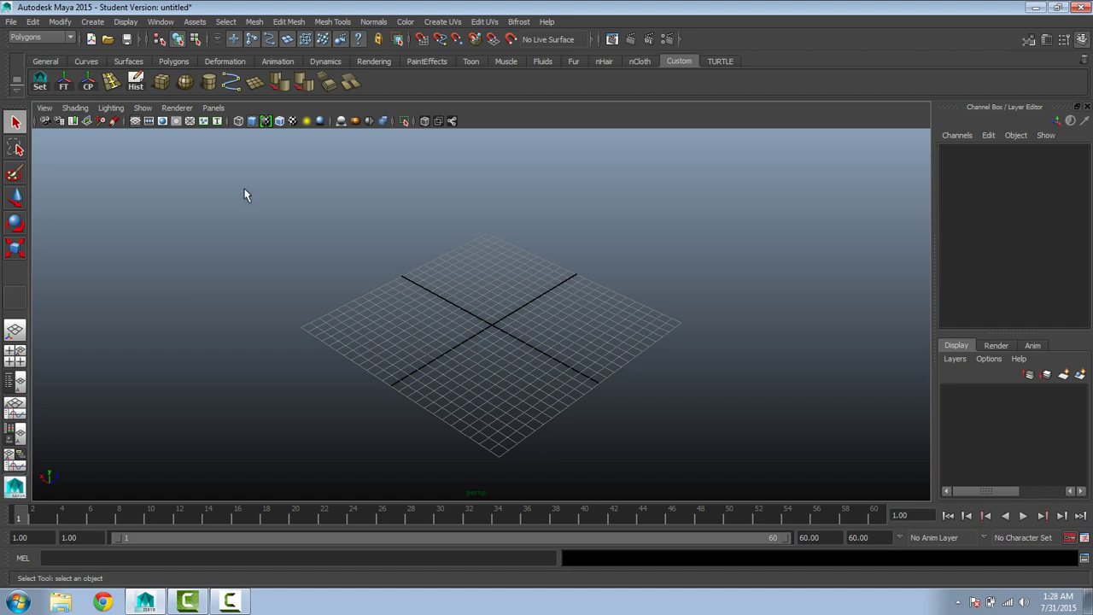
pyautogui.scroll(-2, 244, 195)
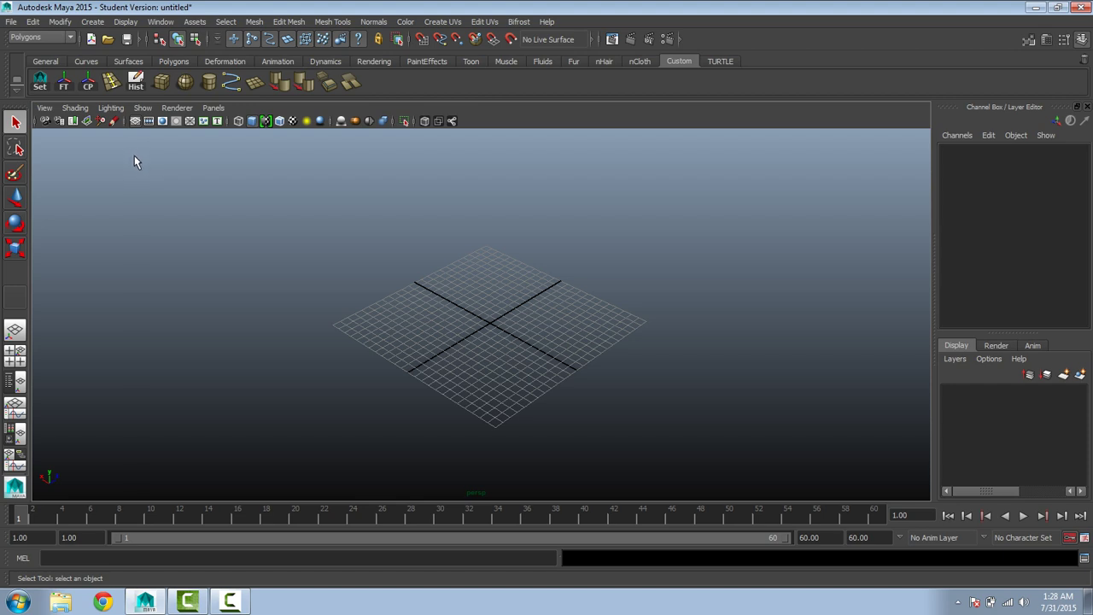
# Step: Set the current project to the animation_bullshit folder inside the Porfolio directory
pyautogui.click(12, 22)
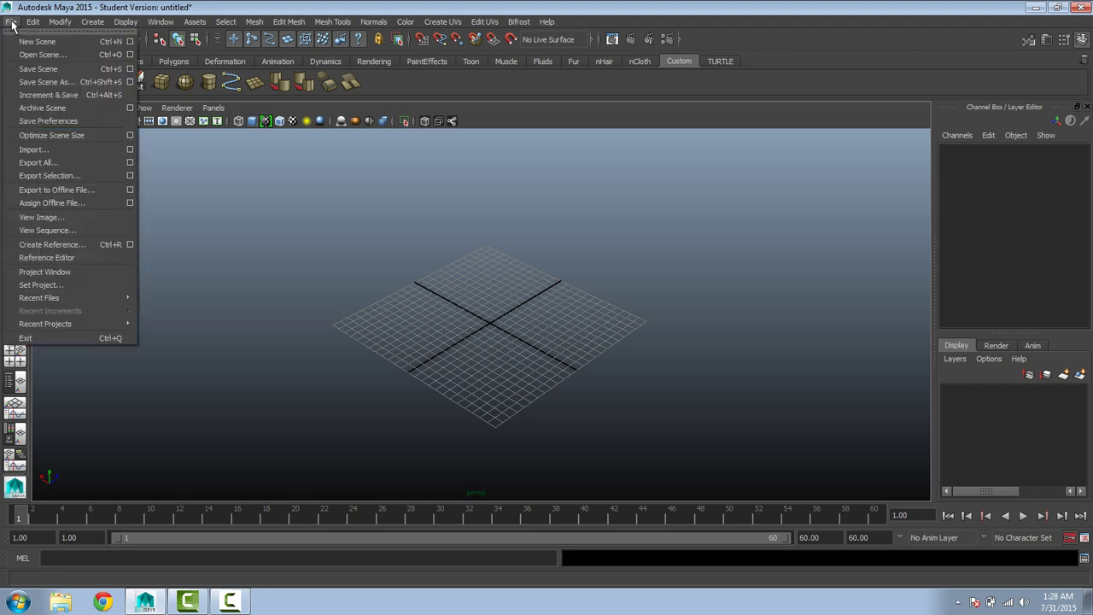
pyautogui.click(38, 285)
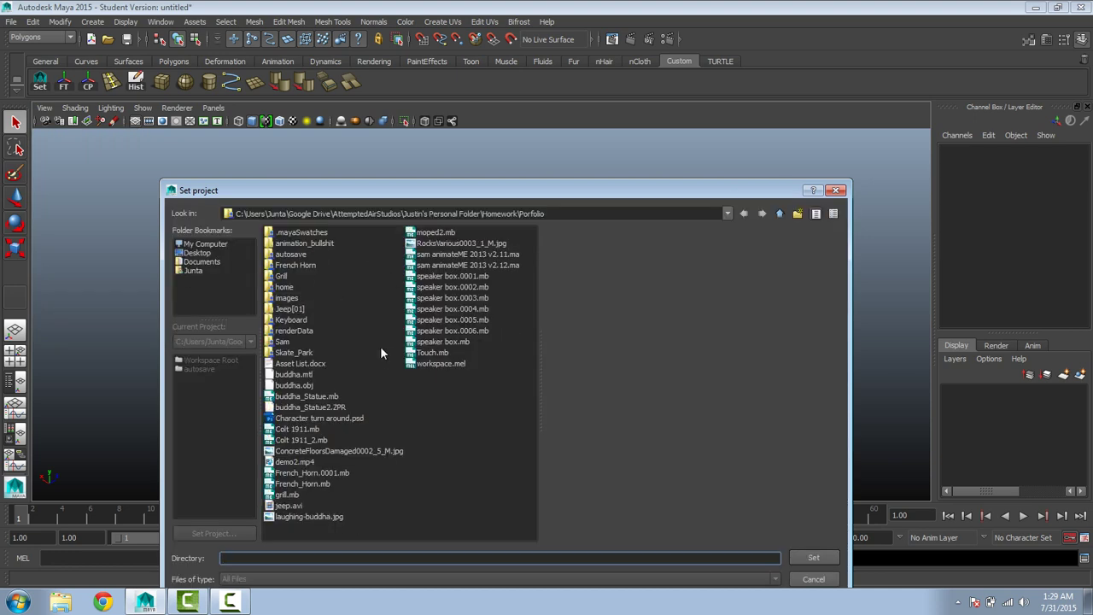
pyautogui.click(291, 244)
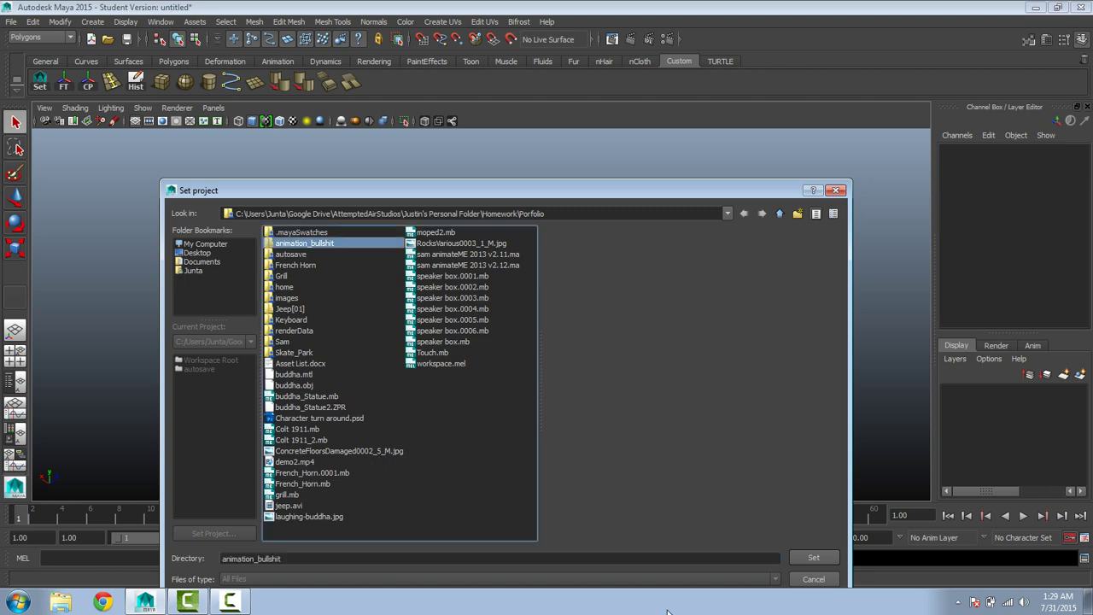
pyautogui.click(794, 557)
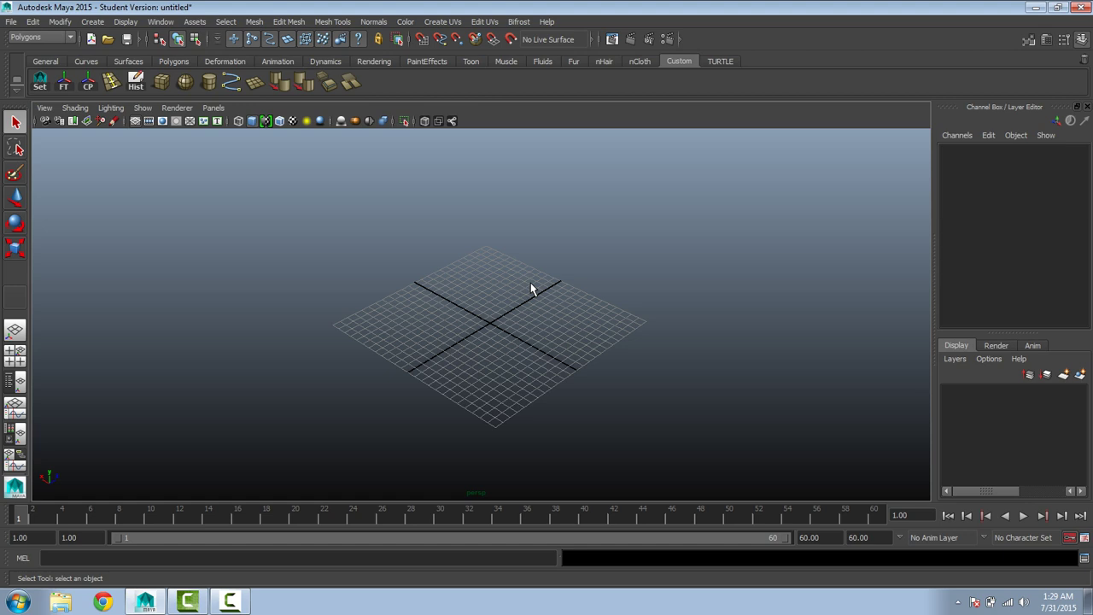
# Step: Open the animation preferences and examine the frame-rate choices for the Time working unit in the general Settings category
pyautogui.keyDown('alt'); pyautogui.moveTo(593, 300); pyautogui.dragTo(571, 308); pyautogui.keyUp('alt')
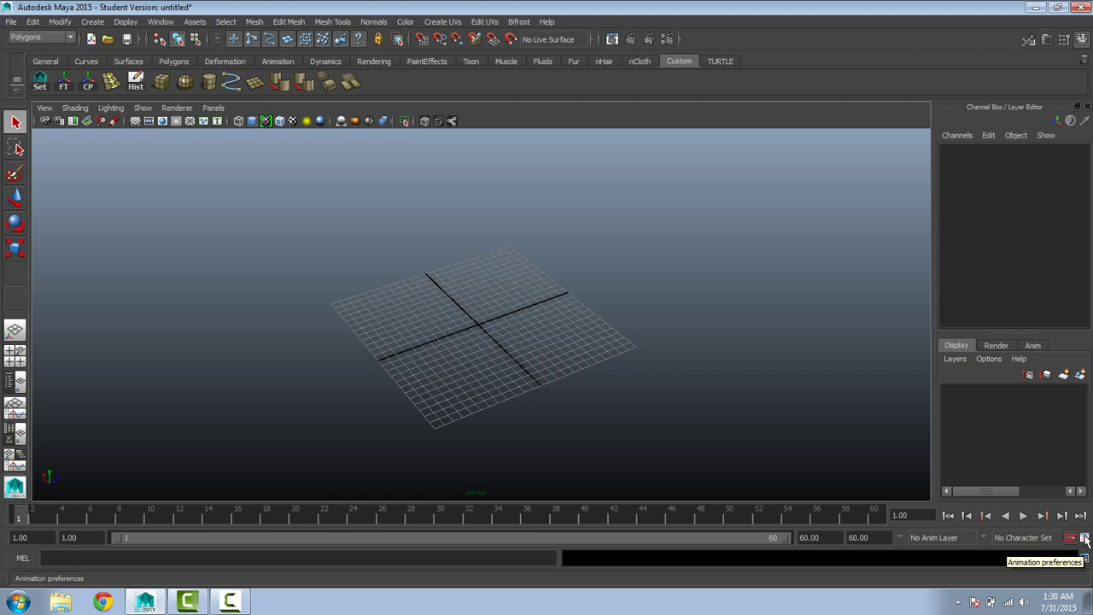
pyautogui.click(1085, 539)
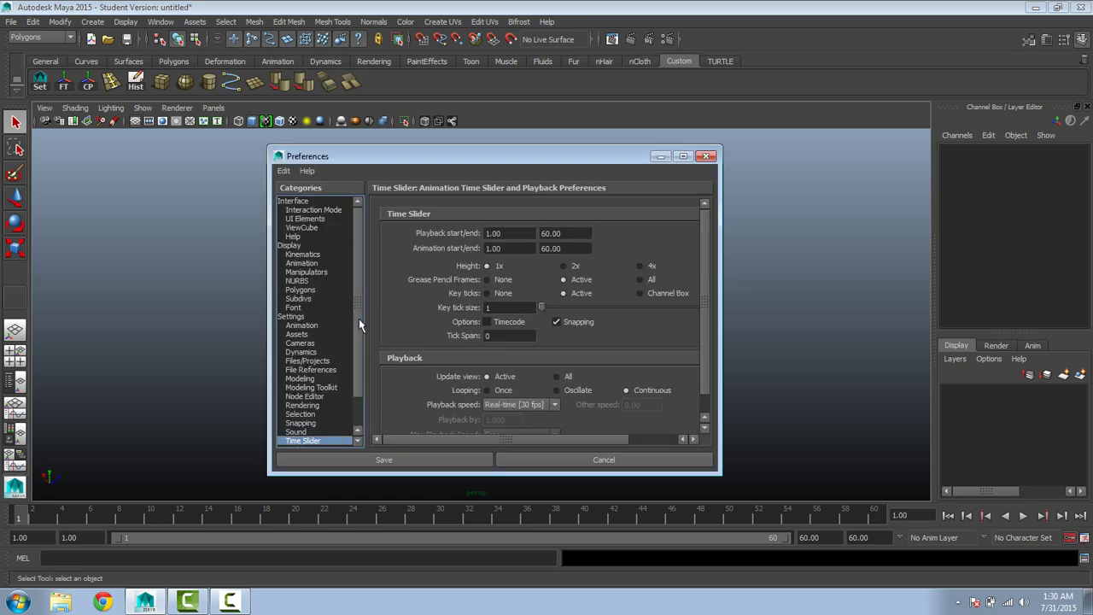
pyautogui.click(311, 317)
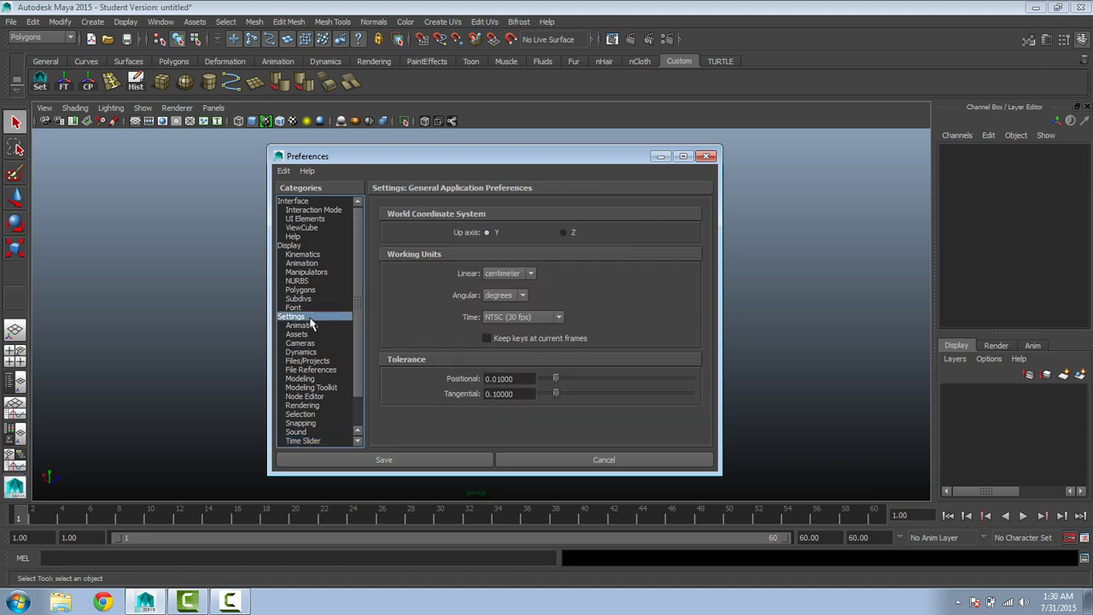
pyautogui.click(534, 317)
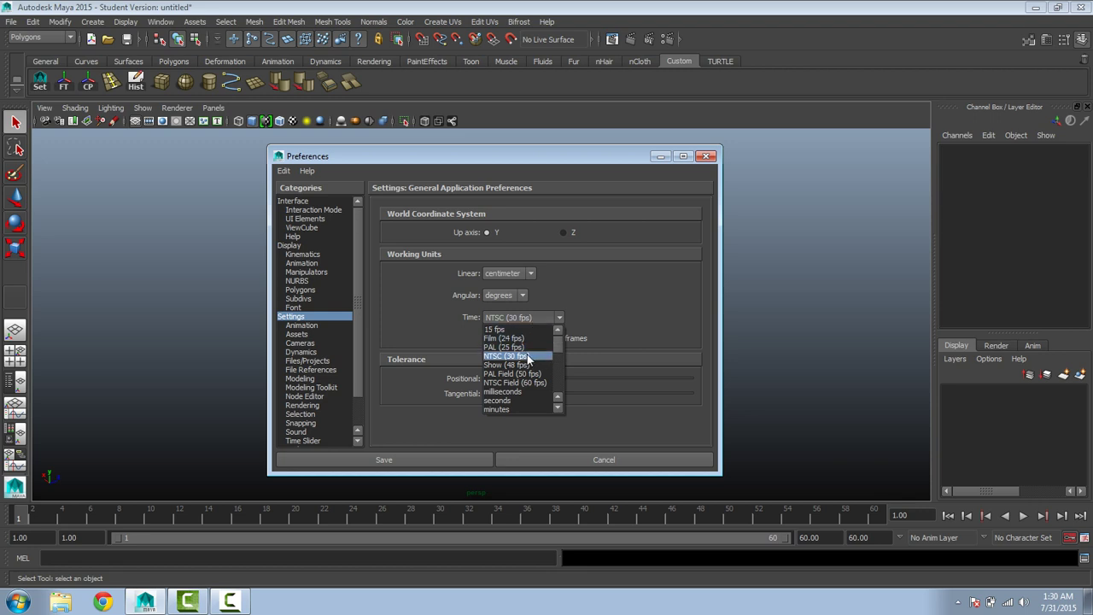
pyautogui.click(662, 338)
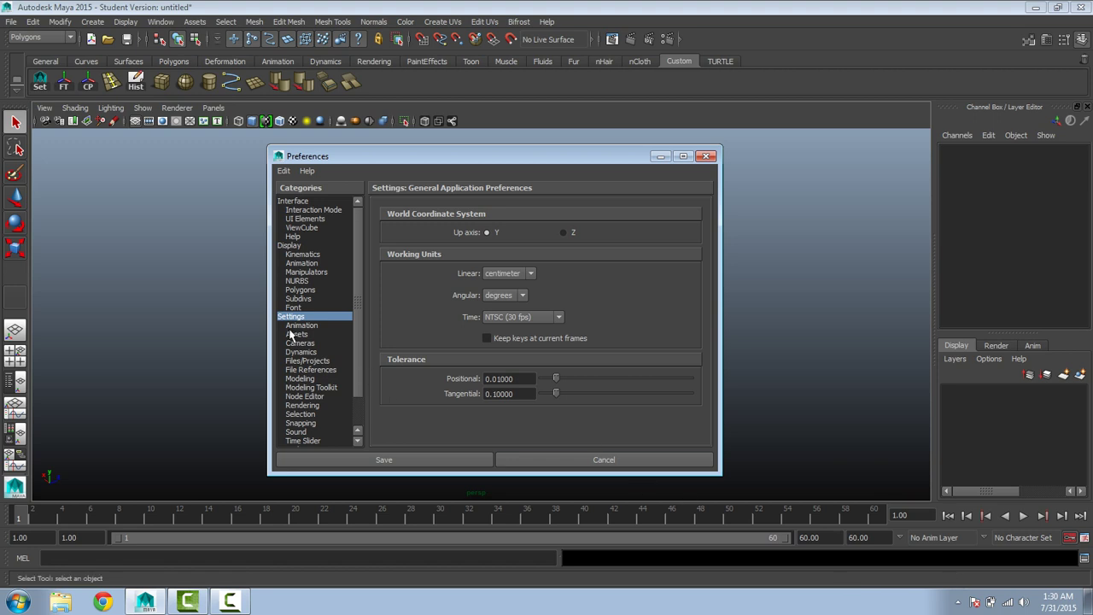
pyautogui.click(540, 316)
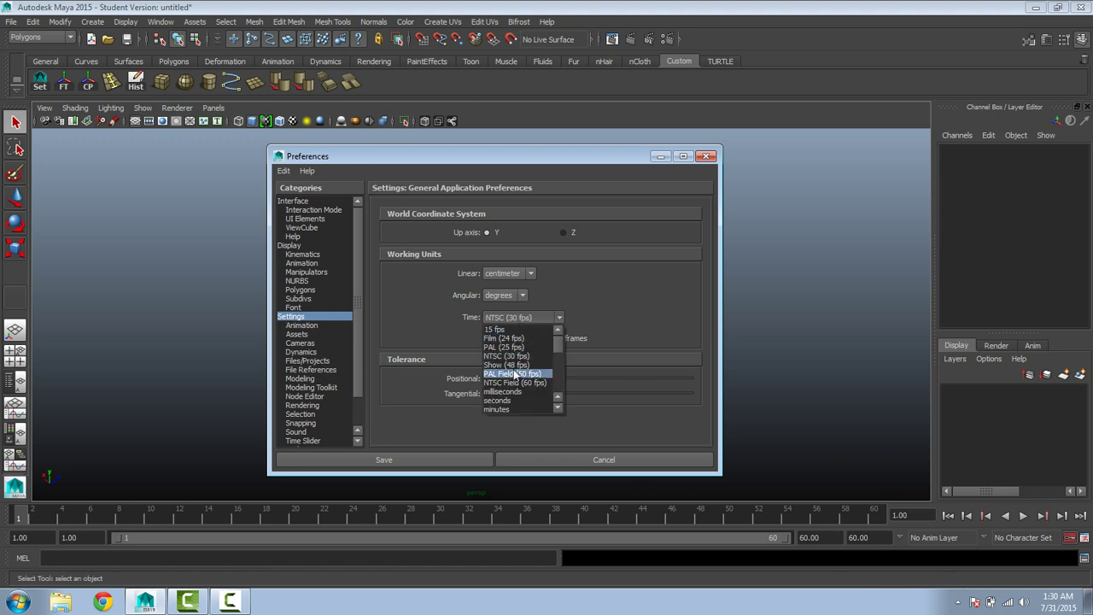
pyautogui.click(583, 330)
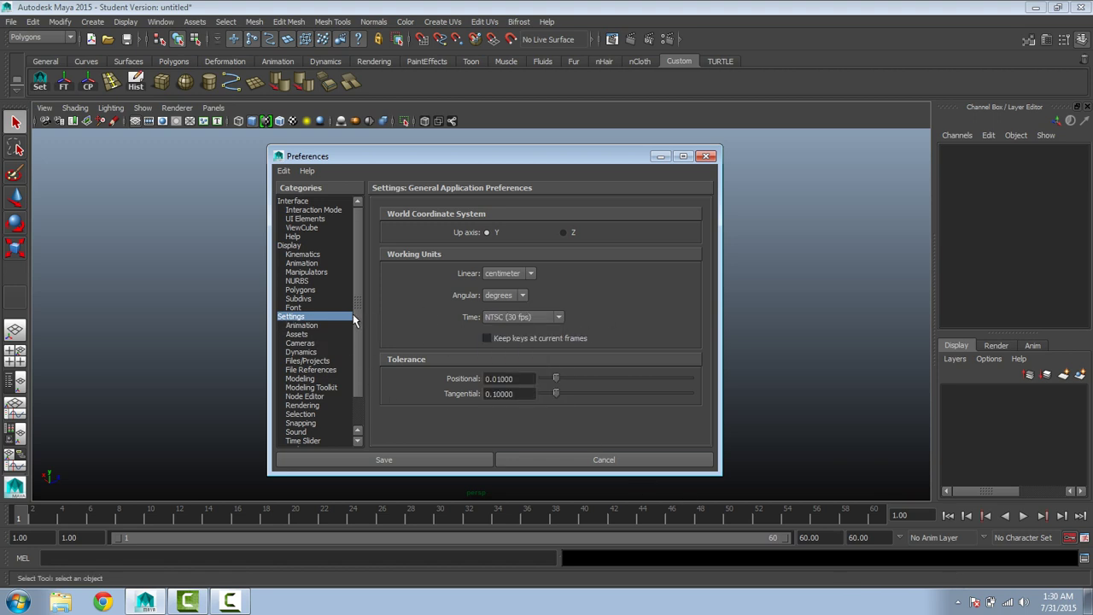
# Step: Review the AutoSave options in the Files/Projects preferences and save the preferences
pyautogui.moveTo(354, 314); pyautogui.dragTo(356, 339)
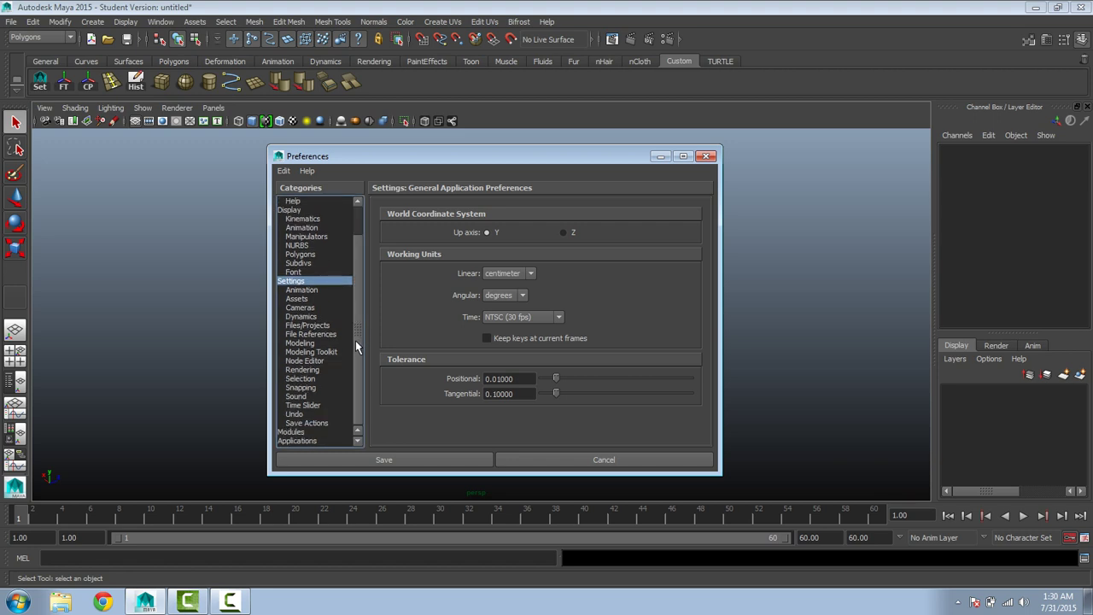
pyautogui.click(306, 325)
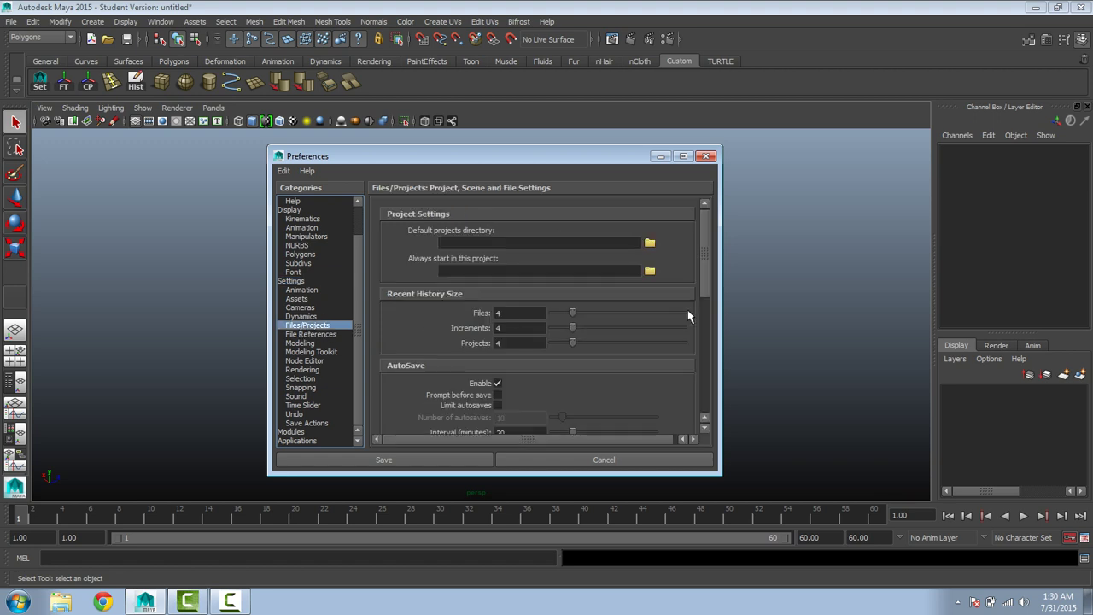
pyautogui.scroll(-2, 688, 317)
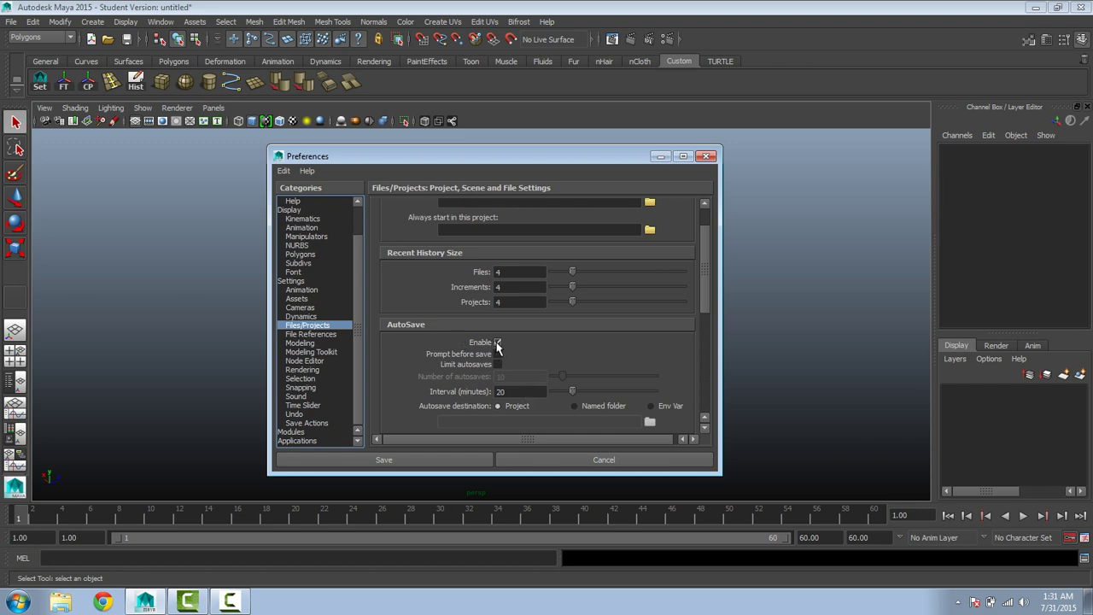
pyautogui.scroll(-1, 495, 372)
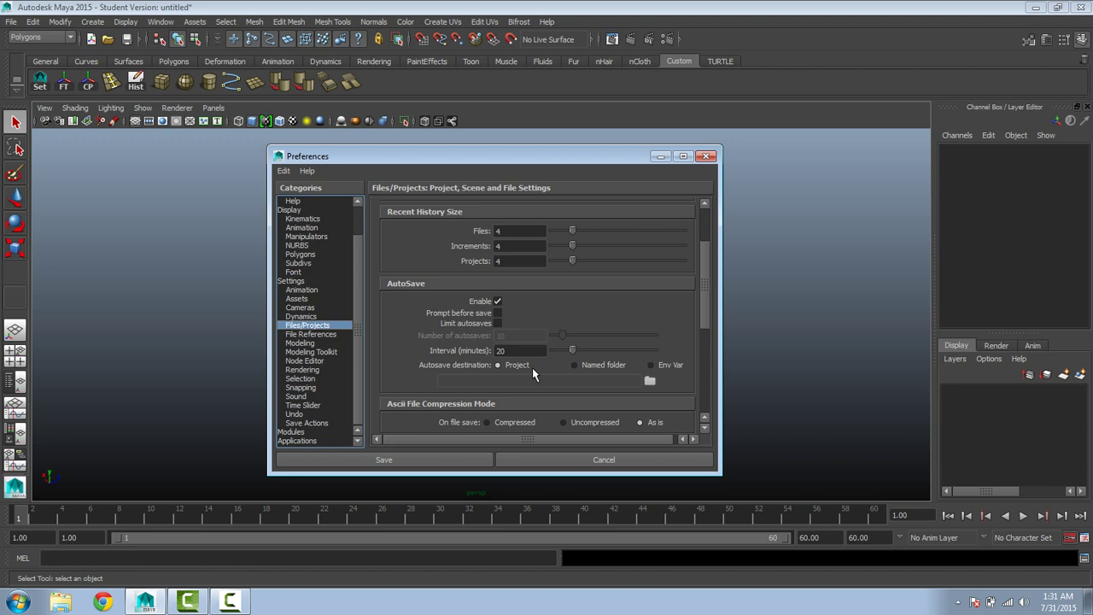
pyautogui.click(404, 456)
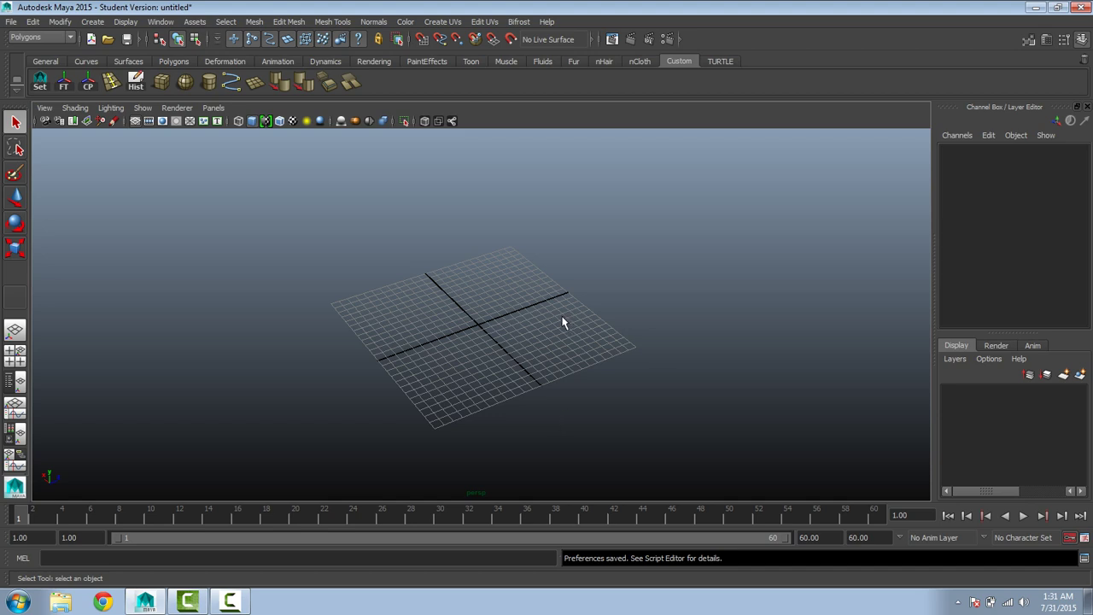
pyautogui.keyDown('alt'); pyautogui.moveTo(564, 319); pyautogui.dragTo(346, 346); pyautogui.keyUp('alt')
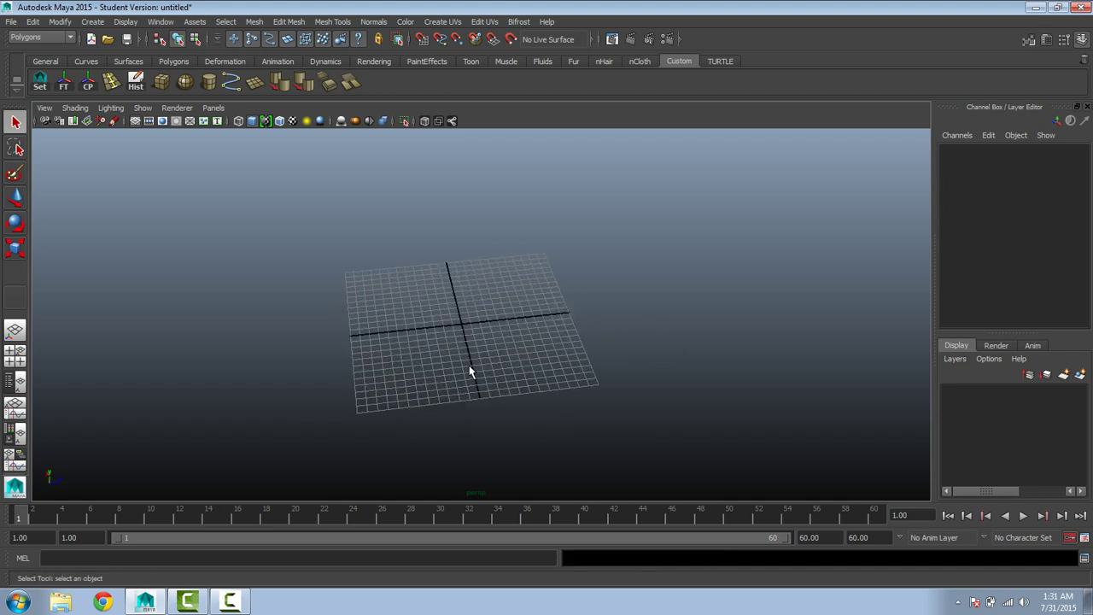
pyautogui.keyDown('alt'); pyautogui.moveTo(302, 364); pyautogui.dragTo(359, 356, button='middle'); pyautogui.keyUp('alt')
pyautogui.keyDown('alt'); pyautogui.moveTo(373, 344); pyautogui.dragTo(486, 359, button='right'); pyautogui.keyUp('alt')
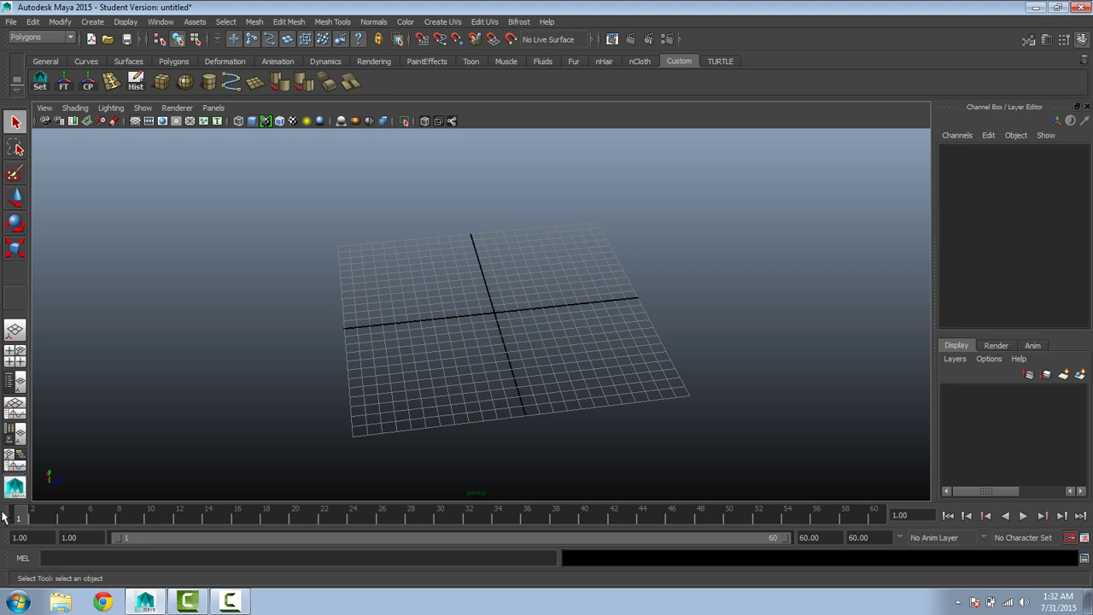
pyautogui.moveTo(30, 518)
pyautogui.mouseDown()
pyautogui.moveTo(302, 527)
pyautogui.moveTo(673, 518)
pyautogui.moveTo(546, 542)
pyautogui.moveTo(191, 550)
pyautogui.moveTo(341, 529)
pyautogui.moveTo(917, 518)
pyautogui.moveTo(333, 532)
pyautogui.moveTo(5, 516)
pyautogui.moveTo(485, 493)
pyautogui.moveTo(909, 507)
pyautogui.moveTo(422, 481)
pyautogui.moveTo(105, 486)
pyautogui.moveTo(4, 510)
pyautogui.mouseUp()
pyautogui.press('space')
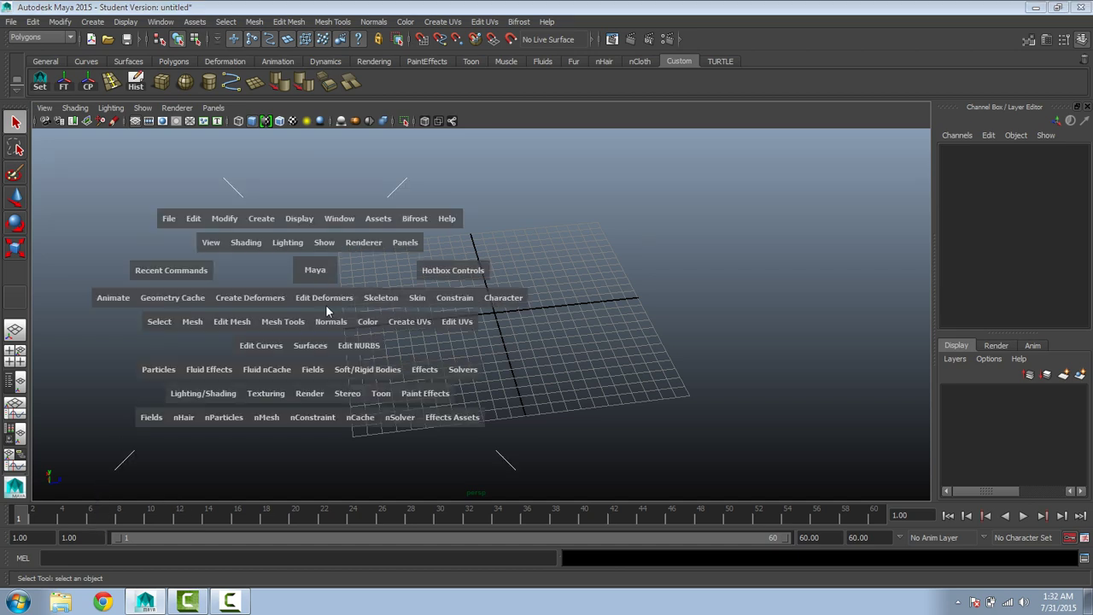
pyautogui.click(312, 417)
pyautogui.click(313, 441)
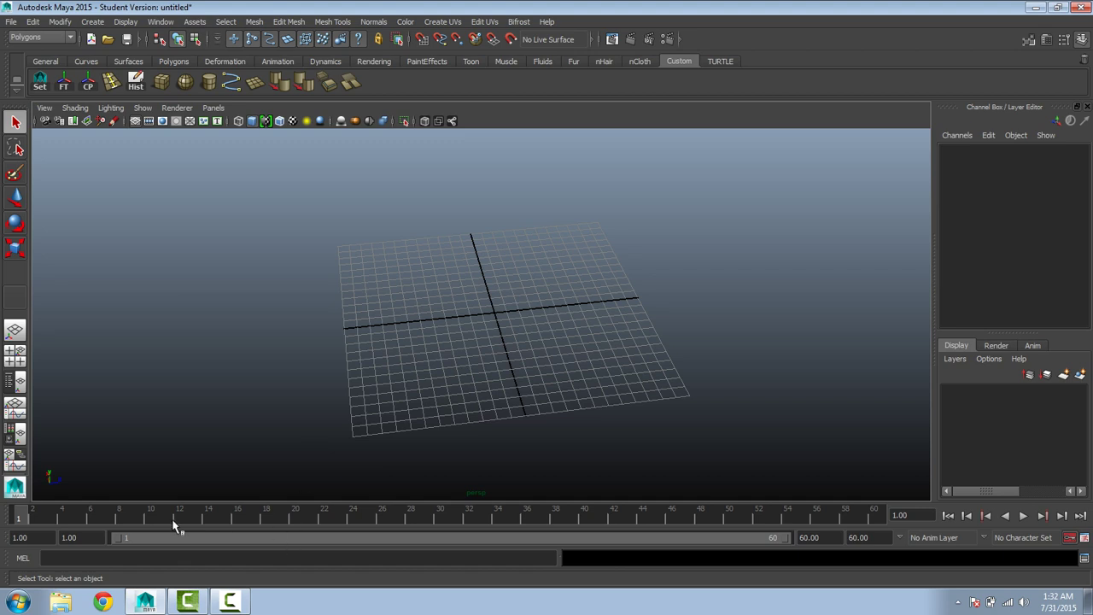
# Step: Play and stop the animation a few times on the time slider and return to the start frame
pyautogui.hotkey('alt', 'v')
pyautogui.hotkey('alt', 'v')
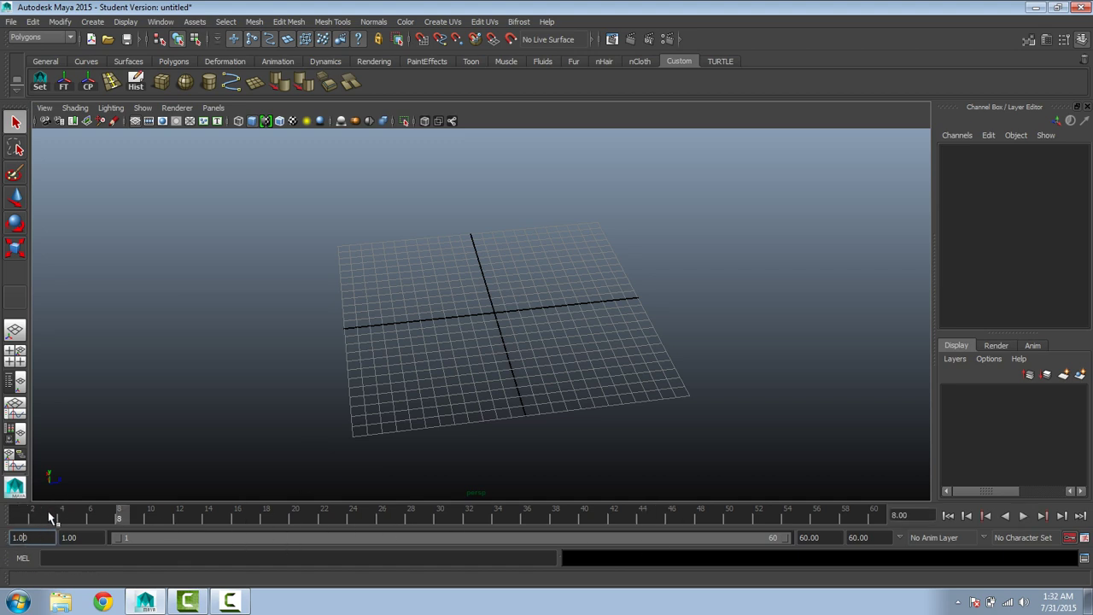
pyautogui.click(51, 512)
pyautogui.hotkey('alt', 'v')
pyautogui.hotkey('alt', 'v')
pyautogui.hotkey('alt', 'shift', 'v')
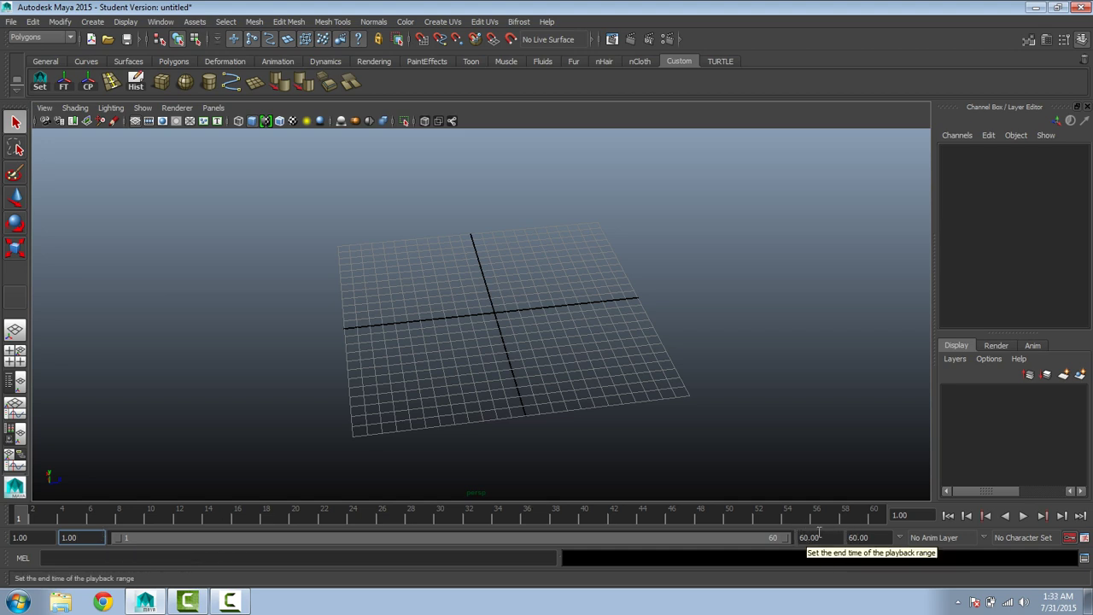
# Step: Set the animation end time to 80, extend the playback range to frame 80, and briefly play the timeline
pyautogui.click(861, 537)
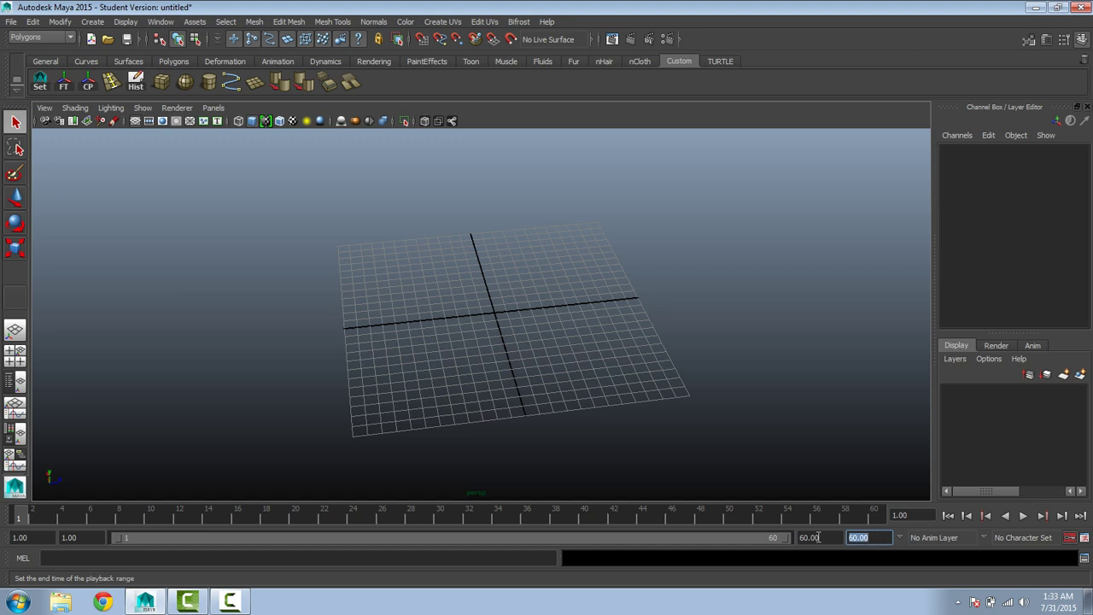
pyautogui.write('80')
pyautogui.press('Return')
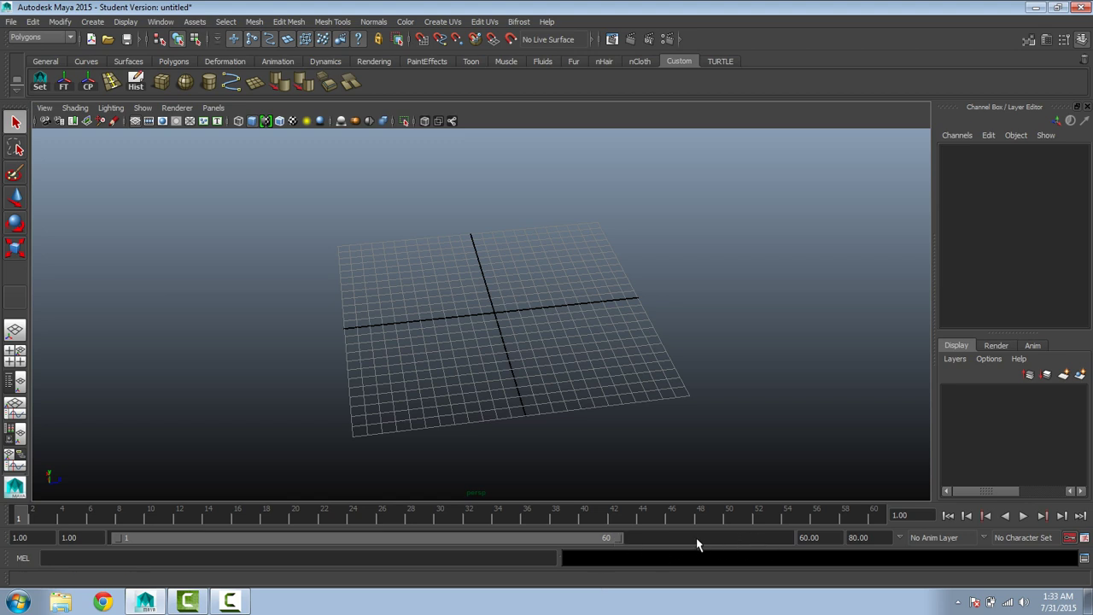
pyautogui.moveTo(611, 543); pyautogui.dragTo(823, 545)
pyautogui.hotkey('alt', 'v')
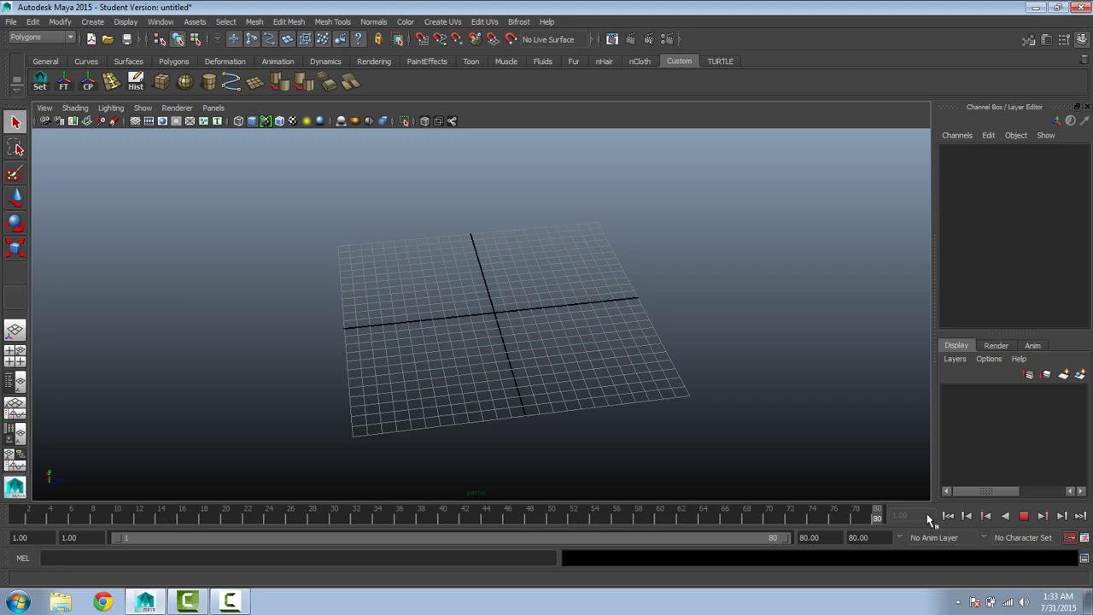
pyautogui.hotkey('alt', 'v')
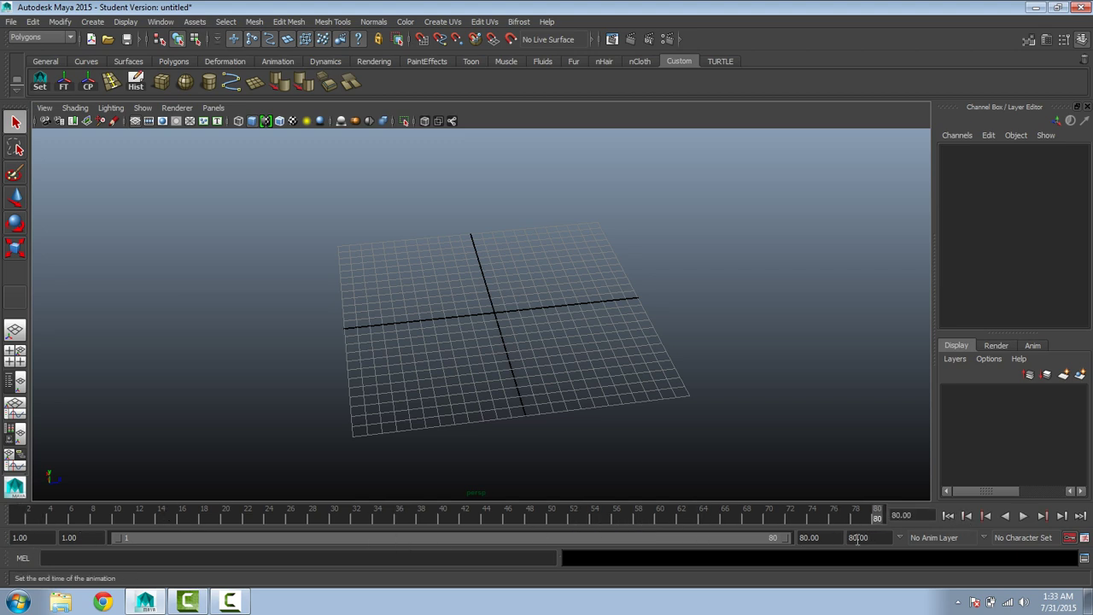
# Step: Set both the animation end time and the playback range end time to 90
pyautogui.click(855, 538)
pyautogui.press('BackSpace')
pyautogui.write('9')
pyautogui.press('Return')
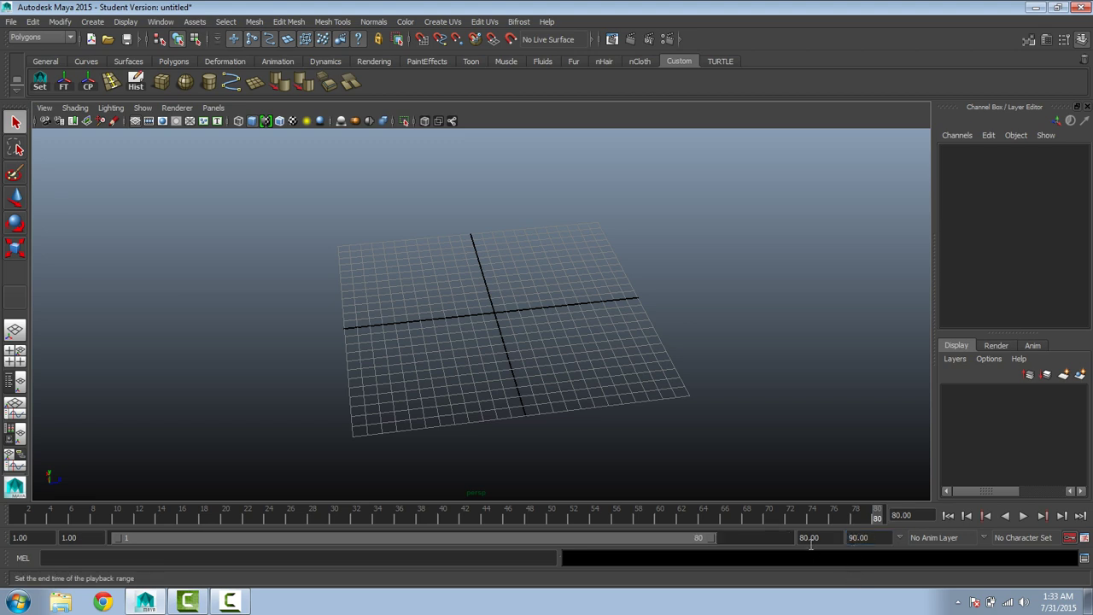
pyautogui.doubleClick(858, 538)
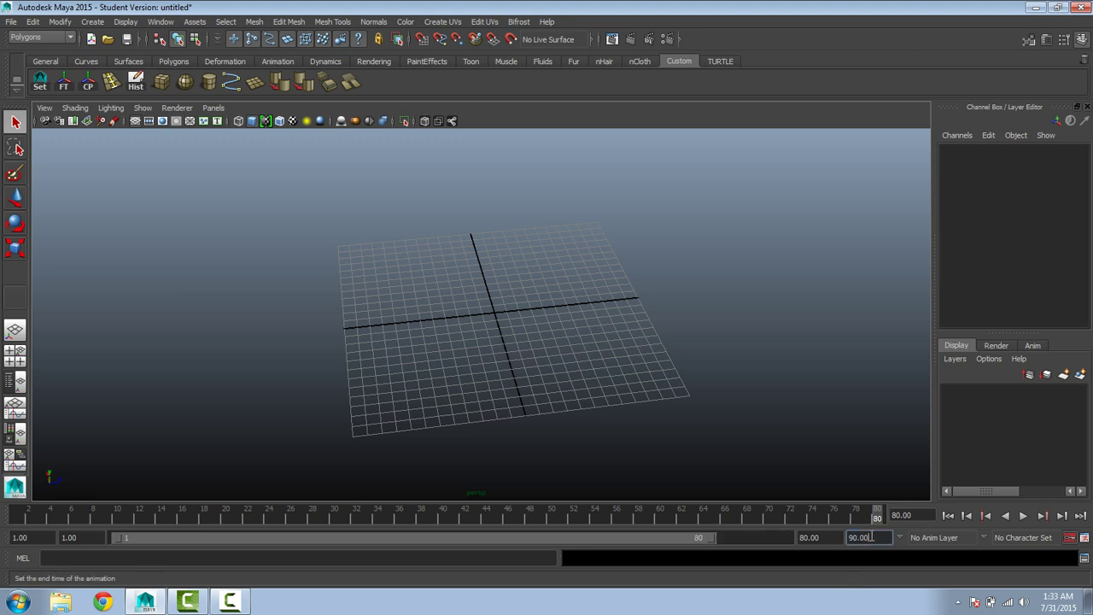
pyautogui.doubleClick(808, 538)
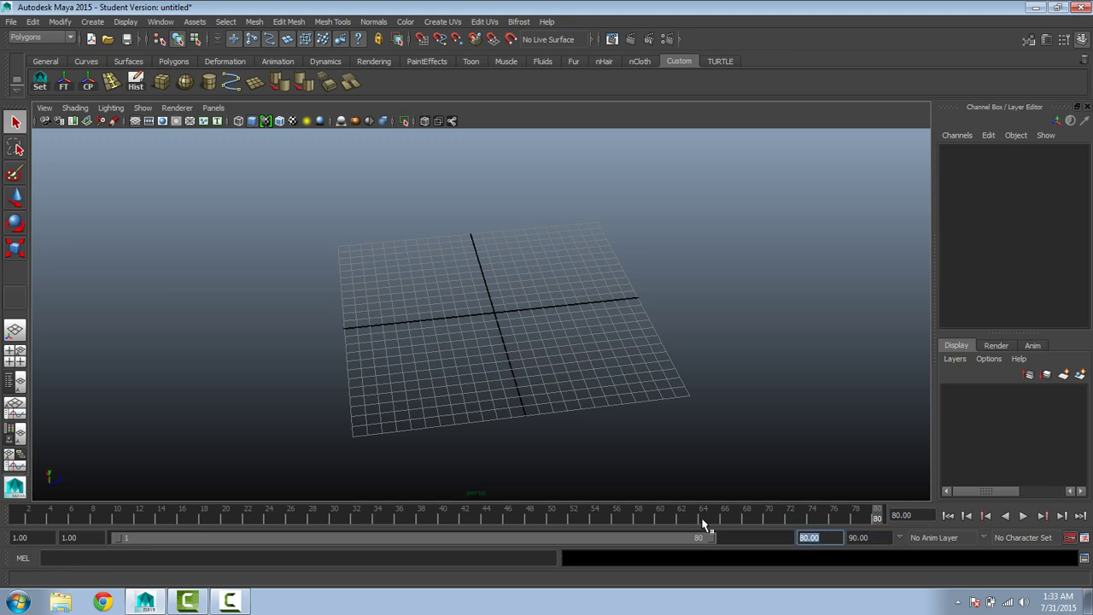
pyautogui.write('90.00')
pyautogui.press('Return')
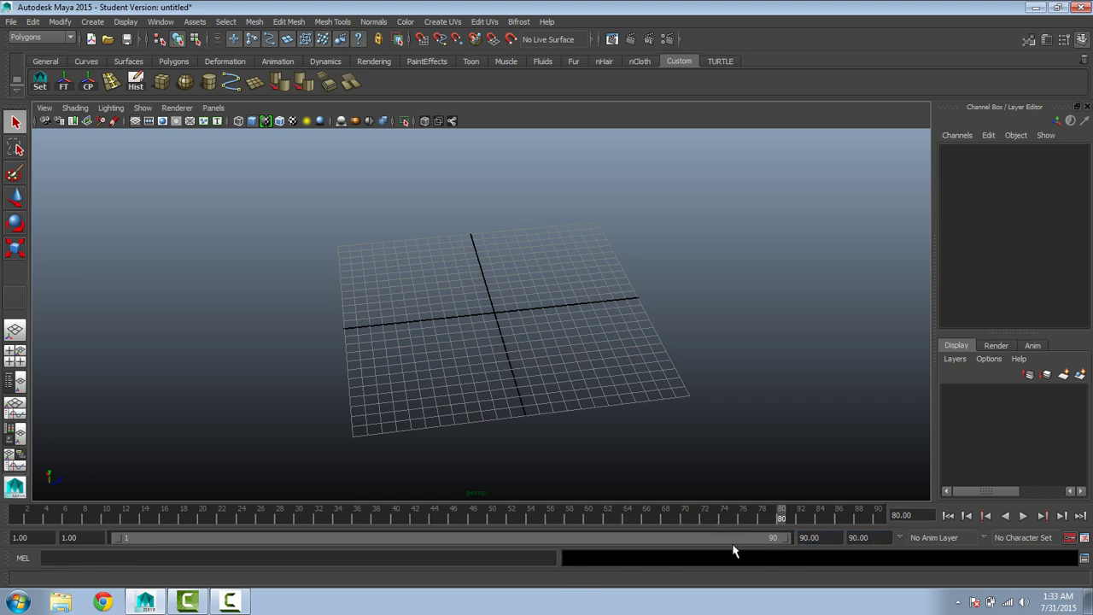
# Step: Shorten the playback range to end at frame 82 and extend it back to frame 90
pyautogui.moveTo(780, 538); pyautogui.dragTo(724, 543)
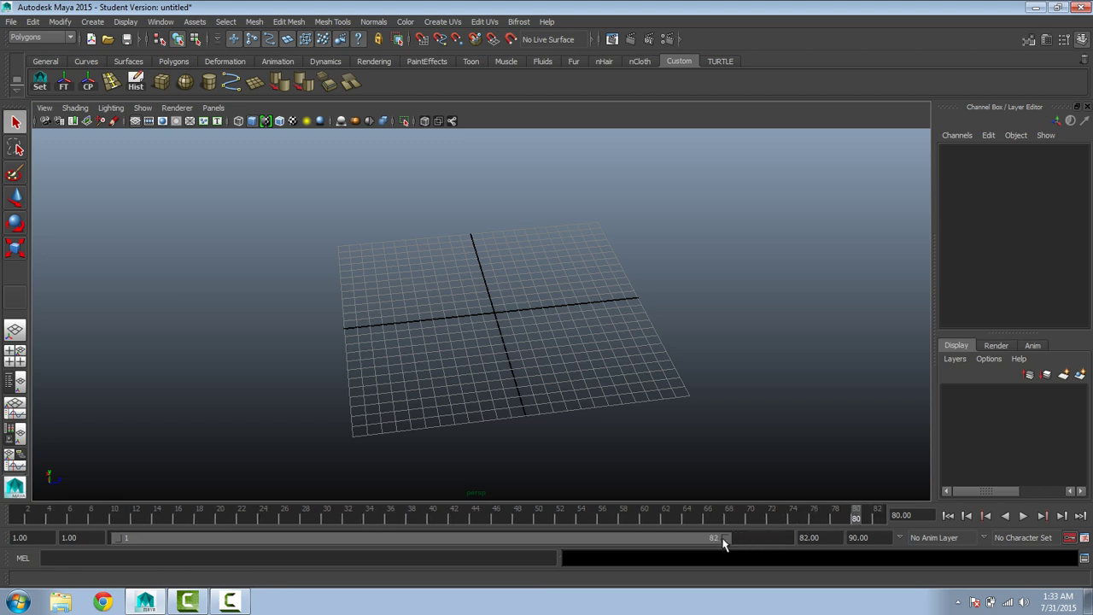
pyautogui.doubleClick(809, 538)
pyautogui.moveTo(726, 539); pyautogui.dragTo(789, 539)
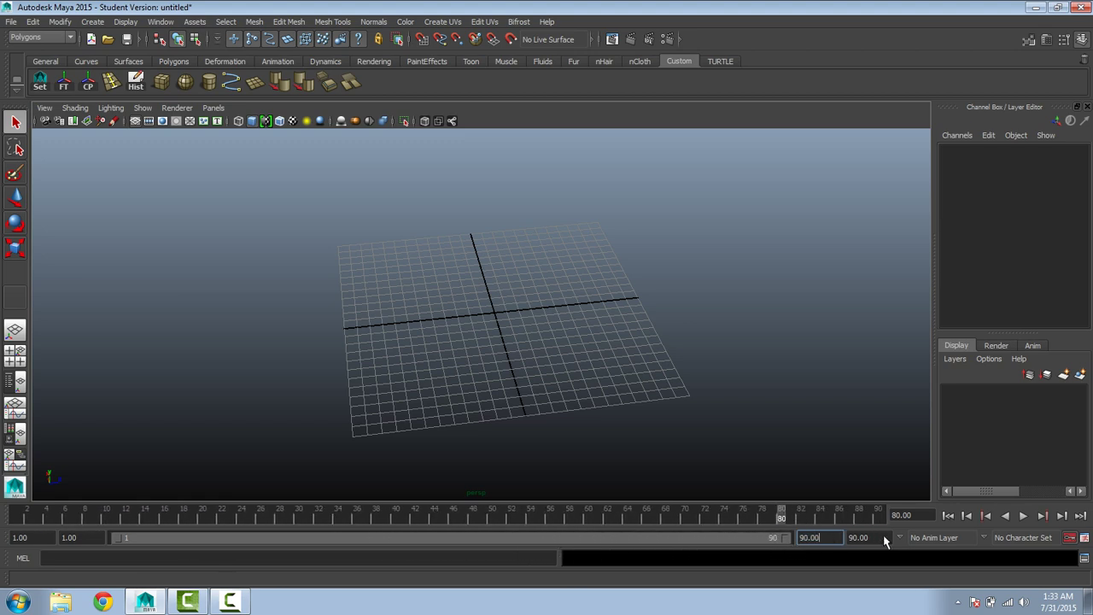
# Step: Set the animation start time to -5 and briefly play the timeline
pyautogui.click(75, 537)
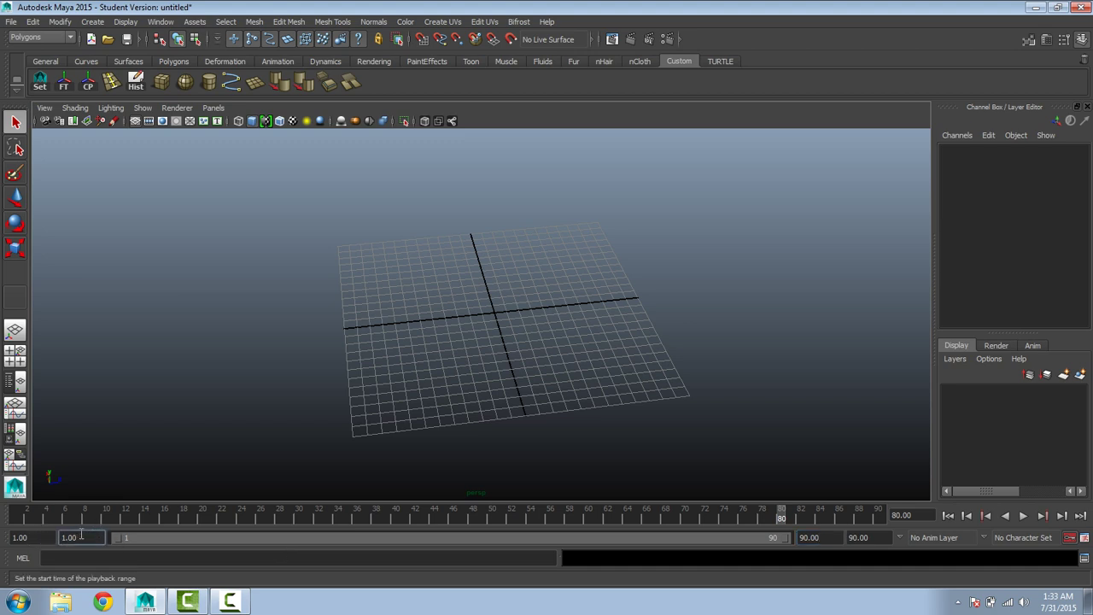
pyautogui.moveTo(118, 537)
pyautogui.mouseDown()
pyautogui.moveTo(273, 537)
pyautogui.moveTo(115, 537)
pyautogui.mouseUp()
pyautogui.click(41, 536)
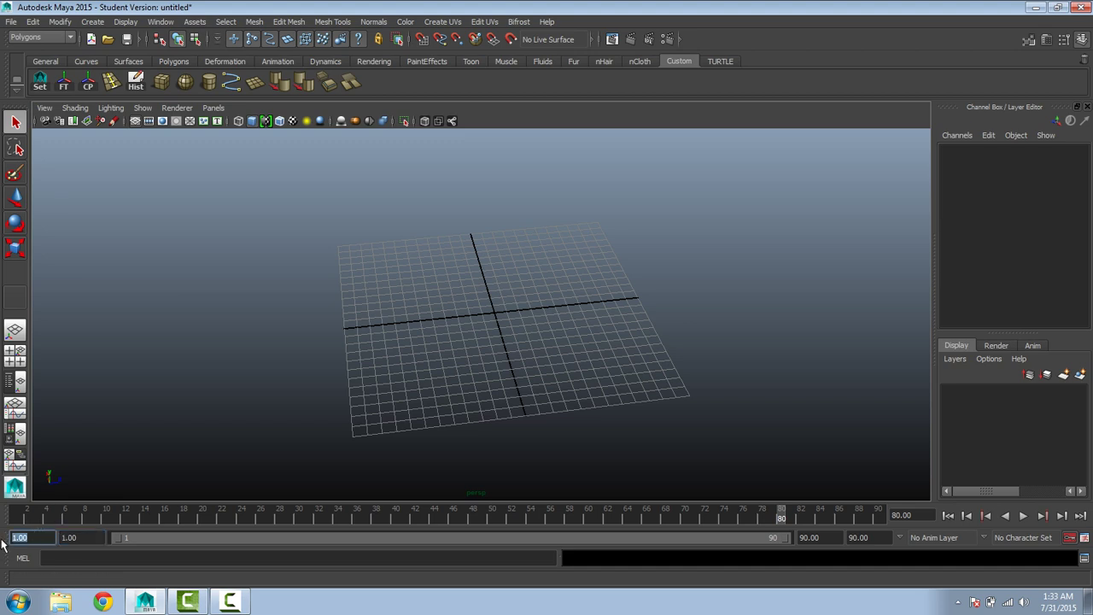
pyautogui.write('1')
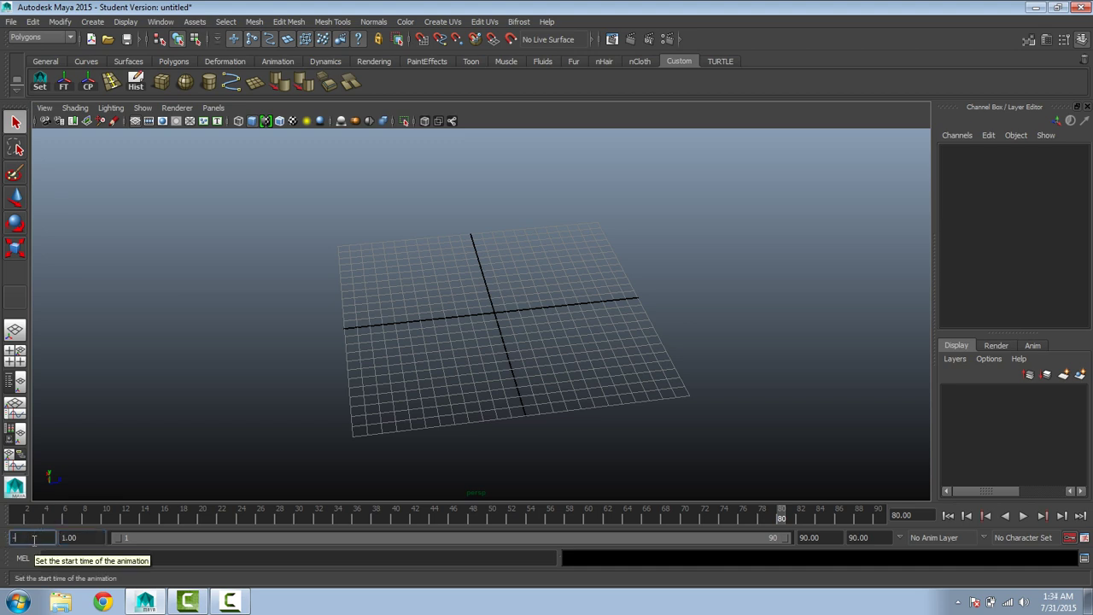
pyautogui.write('5')
pyautogui.press('Return')
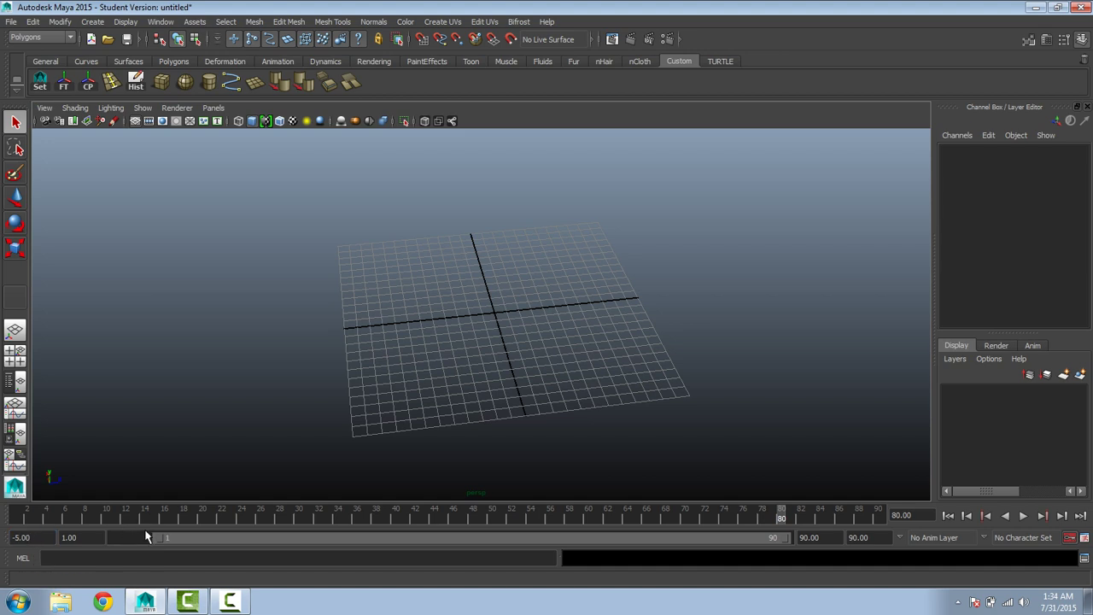
pyautogui.hotkey('alt', 'v')
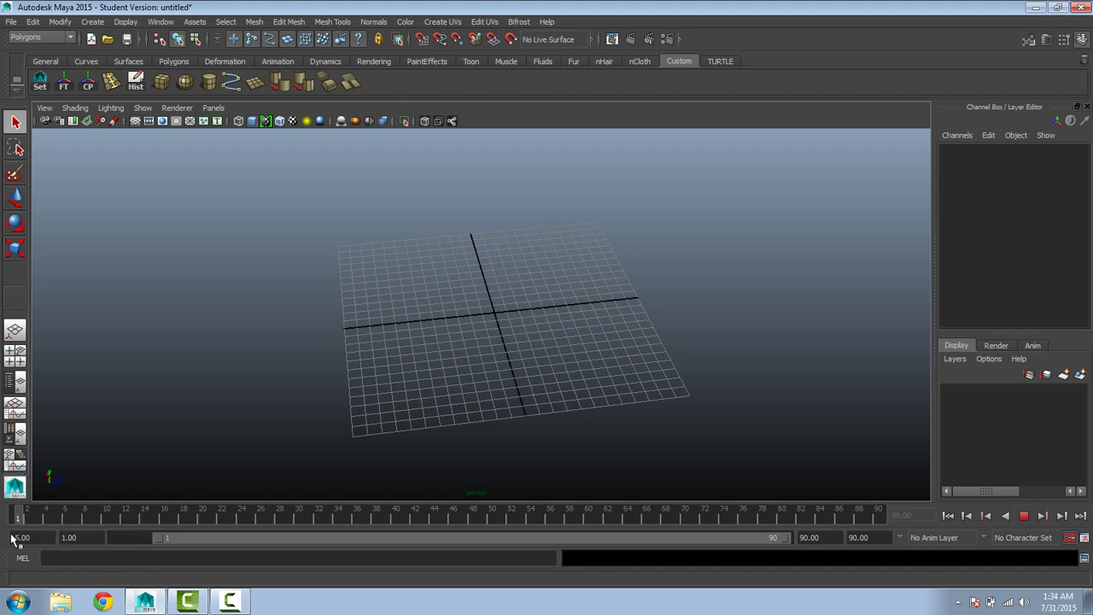
pyautogui.hotkey('alt', 'v')
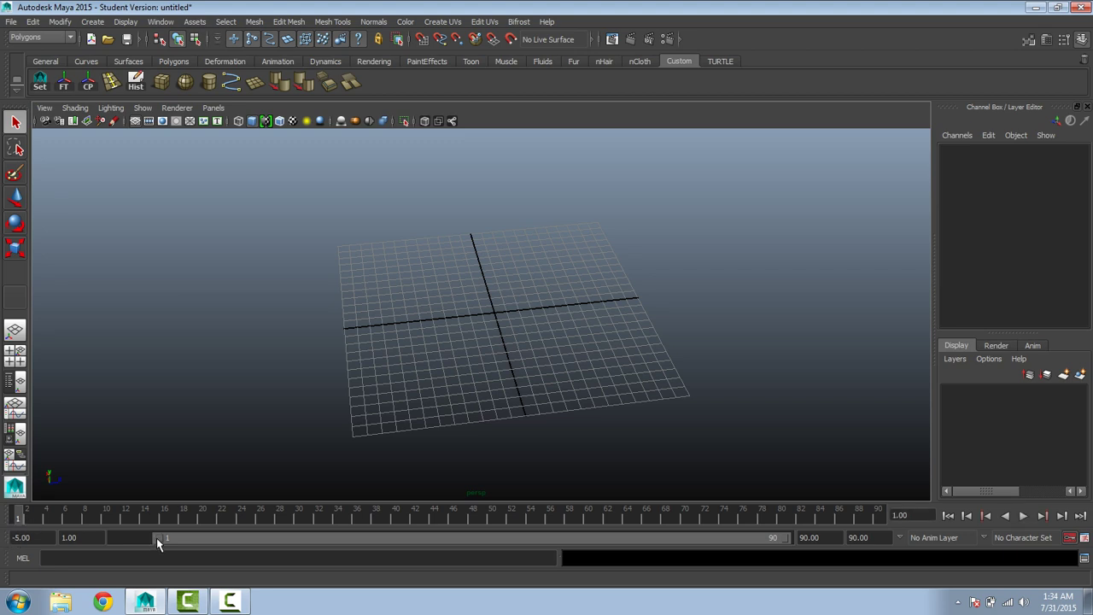
# Step: Set the playback range start time to -5 and play and stop the timeline twice
pyautogui.click(85, 537)
pyautogui.write('-5')
pyautogui.press('Return')
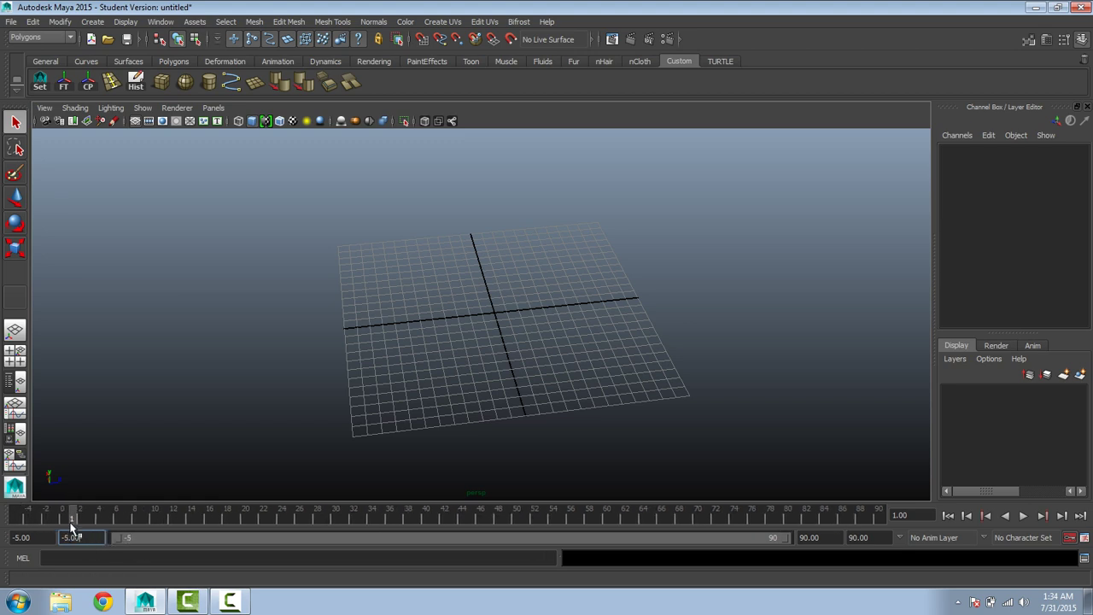
pyautogui.hotkey('alt', 'v')
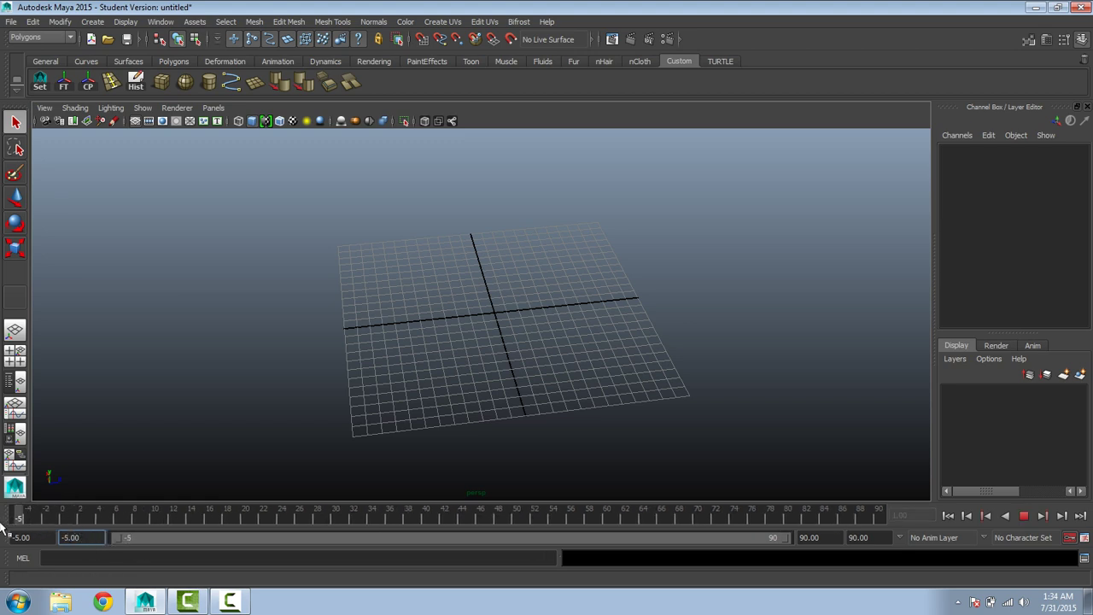
pyautogui.hotkey('alt', 'v')
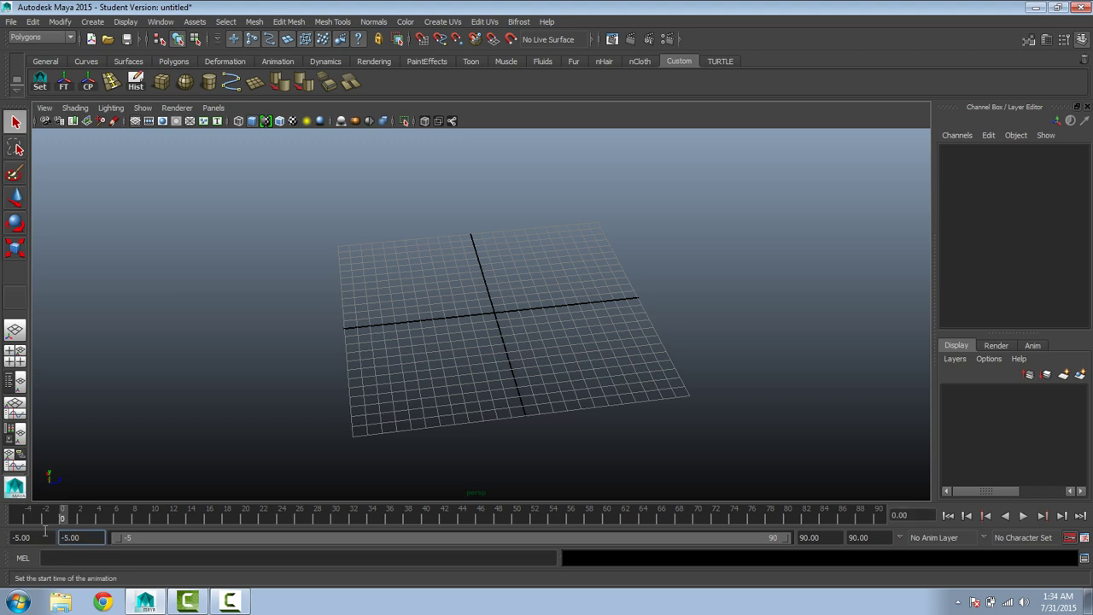
pyautogui.hotkey('alt', 'v')
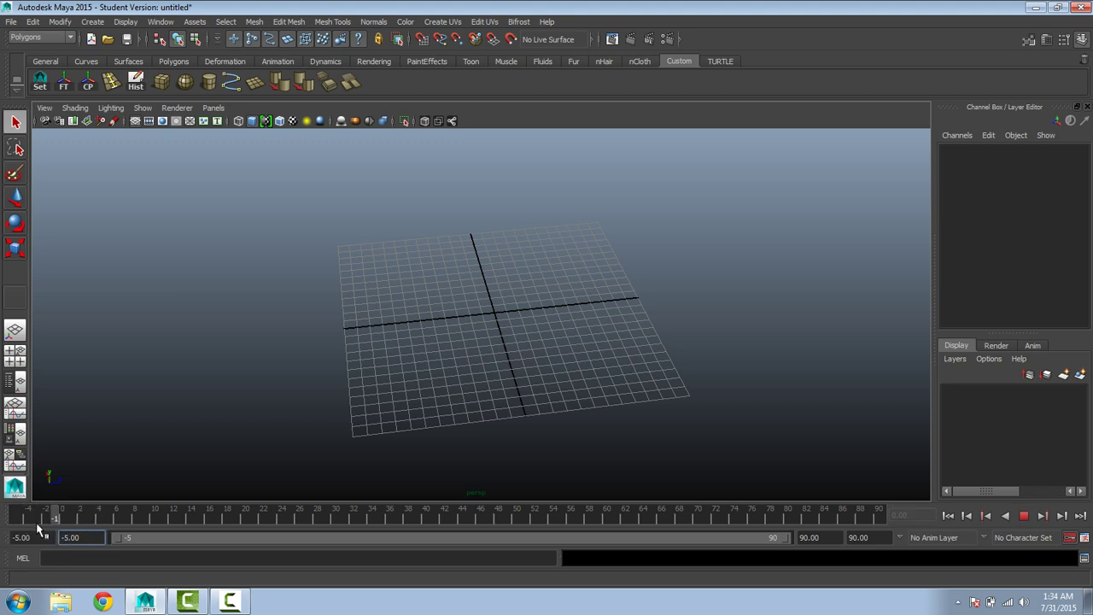
pyautogui.hotkey('alt', 'v')
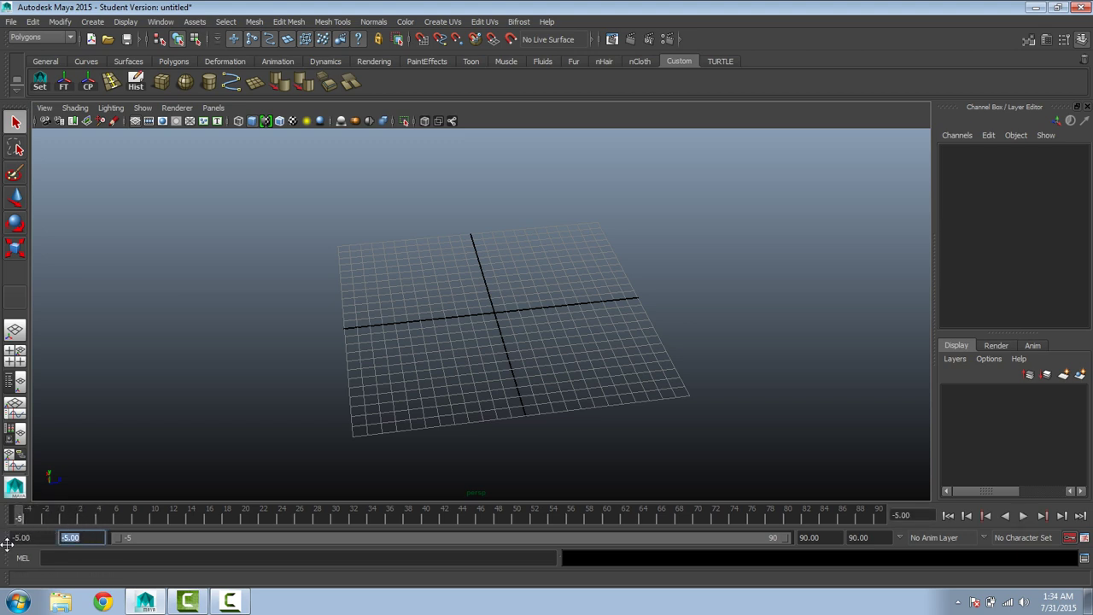
# Step: Set both the playback range start time and the animation start time to 0
pyautogui.write('0')
pyautogui.press('Return')
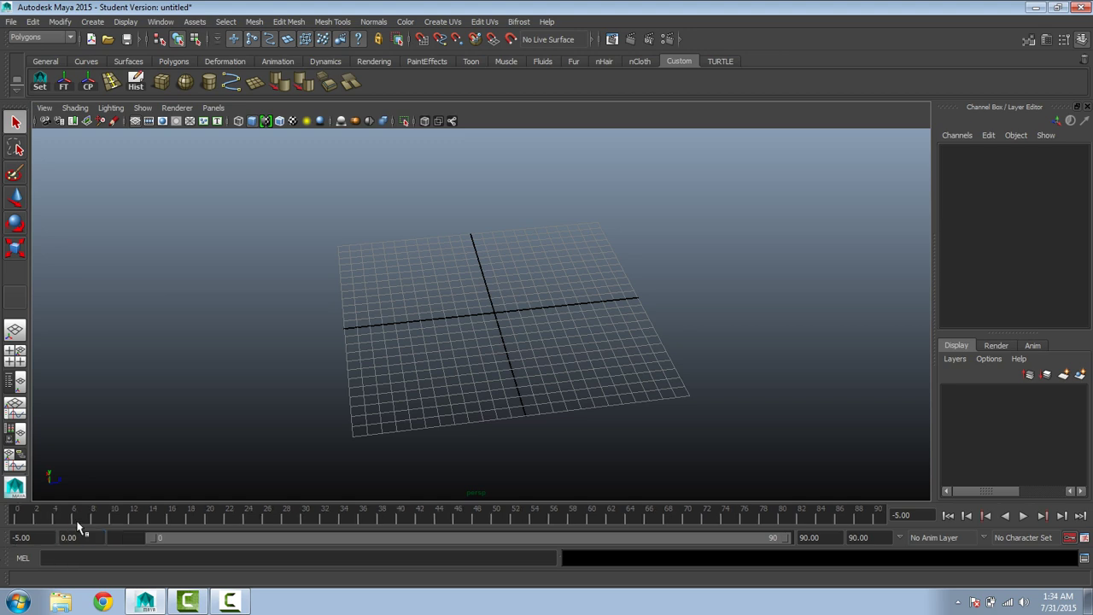
pyautogui.moveTo(49, 538); pyautogui.dragTo(2, 540)
pyautogui.write('0')
pyautogui.press('Return')
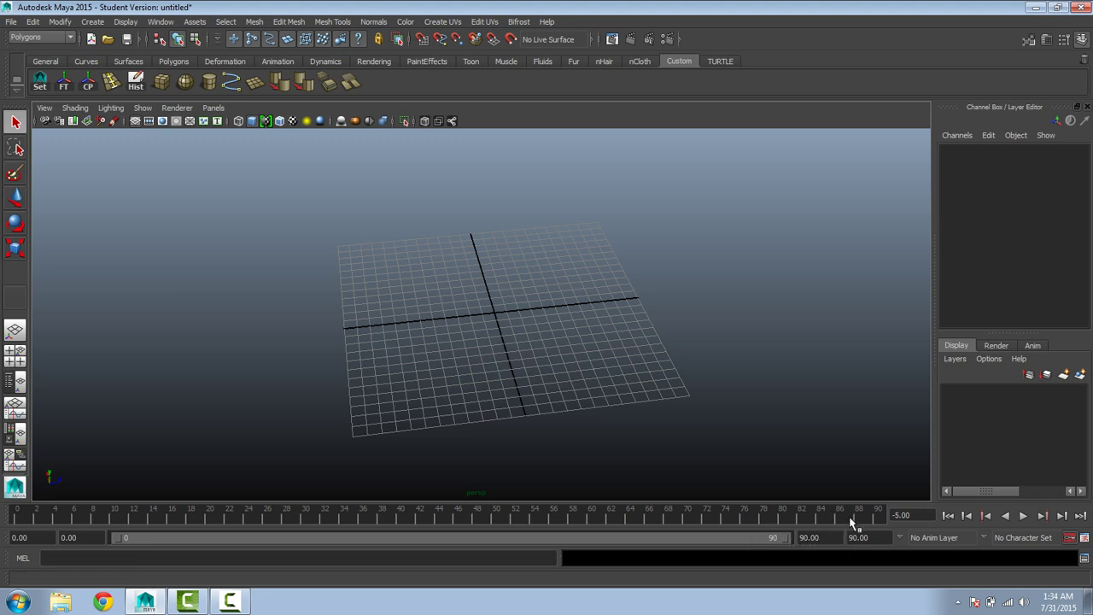
# Step: Review the character set choices and toggle automatic keyframing twice
pyautogui.click(1026, 536)
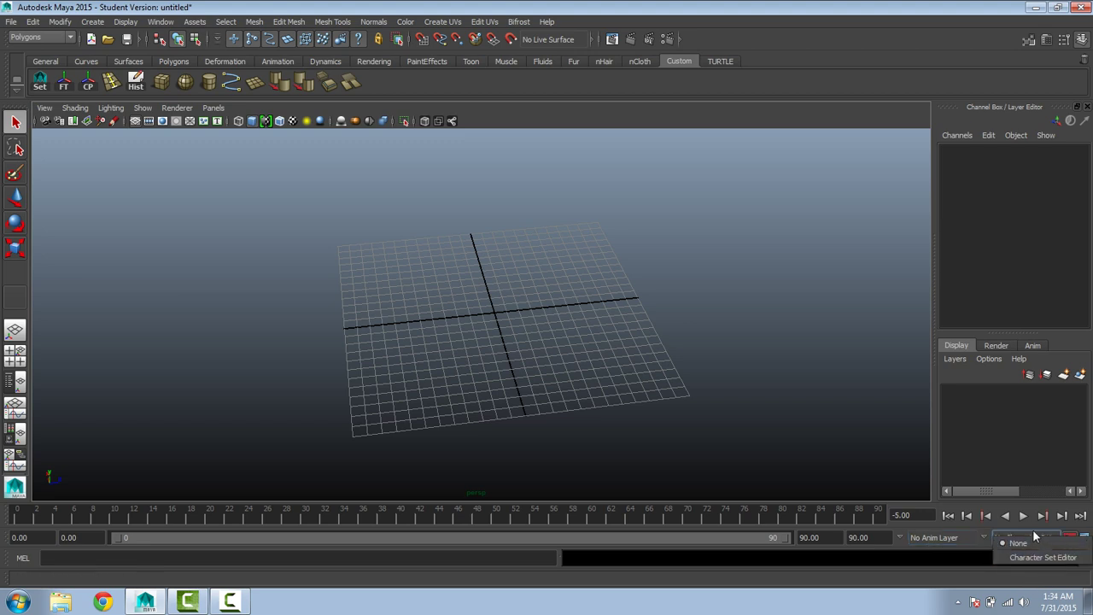
pyautogui.click(1028, 540)
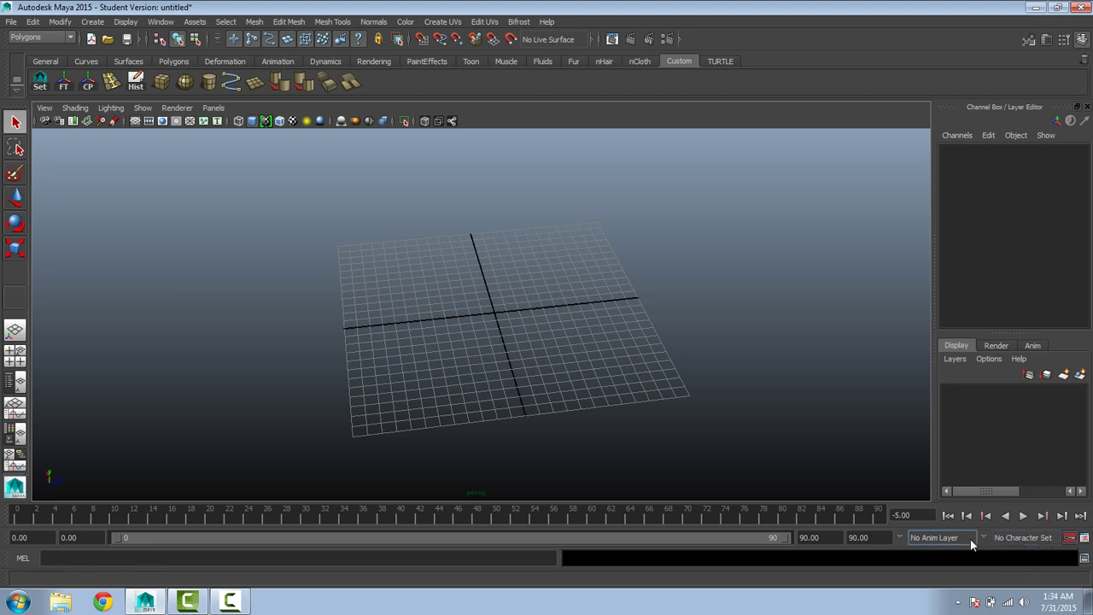
pyautogui.click(1069, 539)
pyautogui.click(1069, 538)
# Step: Move the current time to frame 0 and set the timeline's playback speed to Real-time
pyautogui.rightClick(506, 519)
pyautogui.click(398, 517)
pyautogui.moveTo(388, 517); pyautogui.dragTo(16, 523)
pyautogui.rightClick(385, 517)
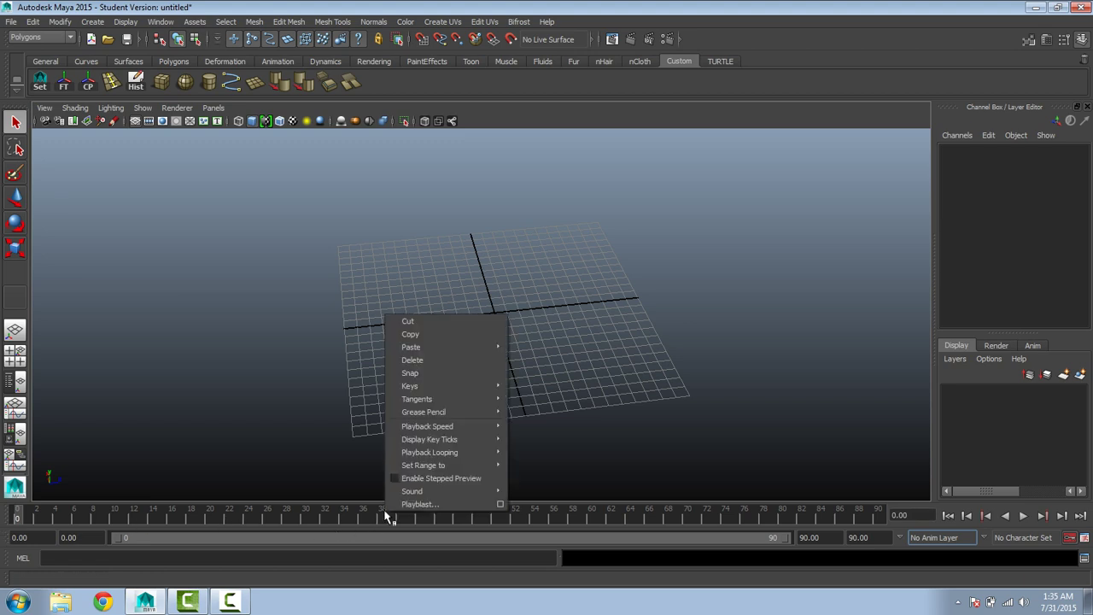
pyautogui.moveTo(432, 442)
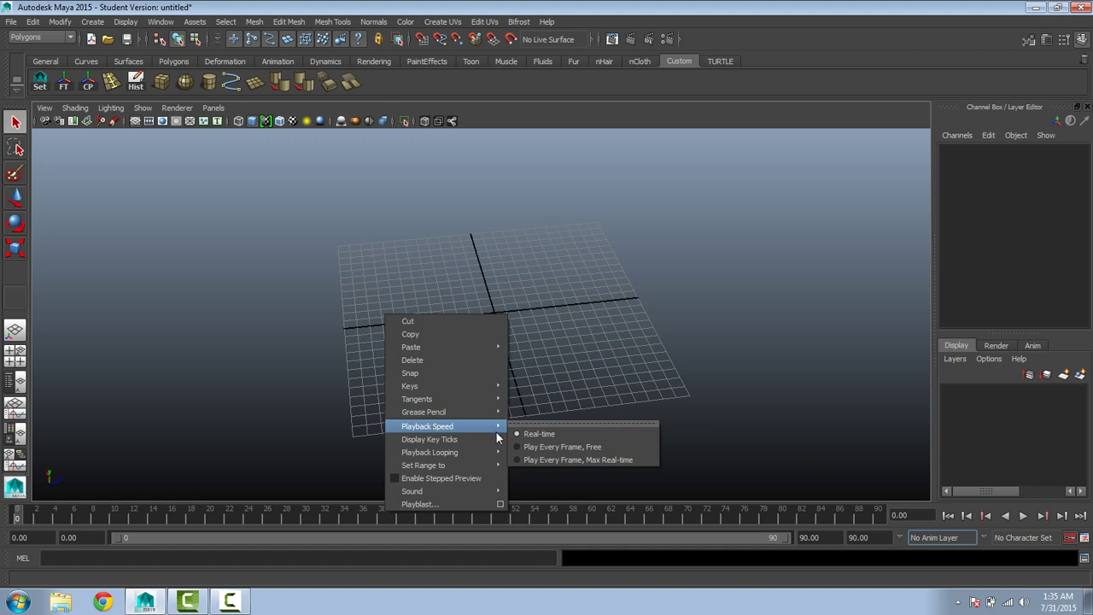
pyautogui.moveTo(486, 426)
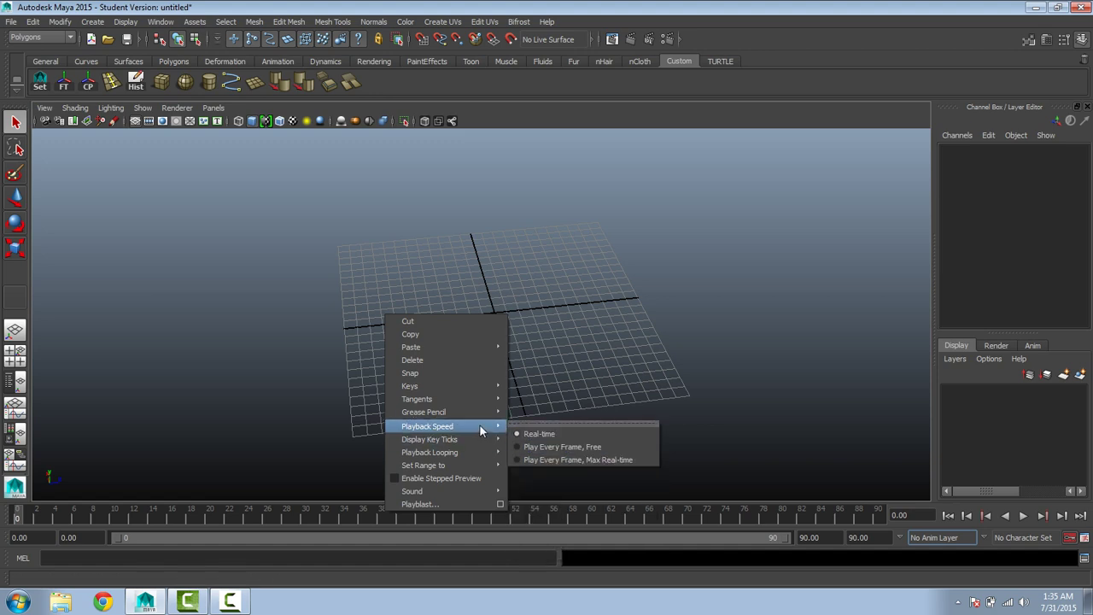
pyautogui.click(556, 435)
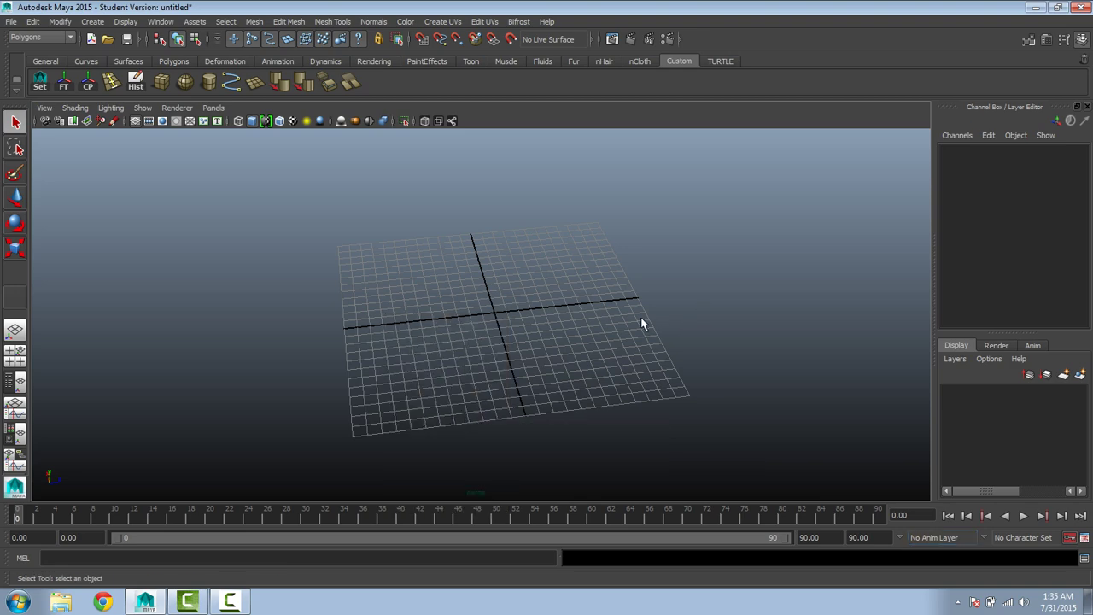
# Step: Create a large triangular polygon prism standing on the grid, positioned at about X 1.29, Y 4.89, Z -1.67
pyautogui.keyDown('alt'); pyautogui.moveTo(641, 317); pyautogui.dragTo(544, 310); pyautogui.keyUp('alt')
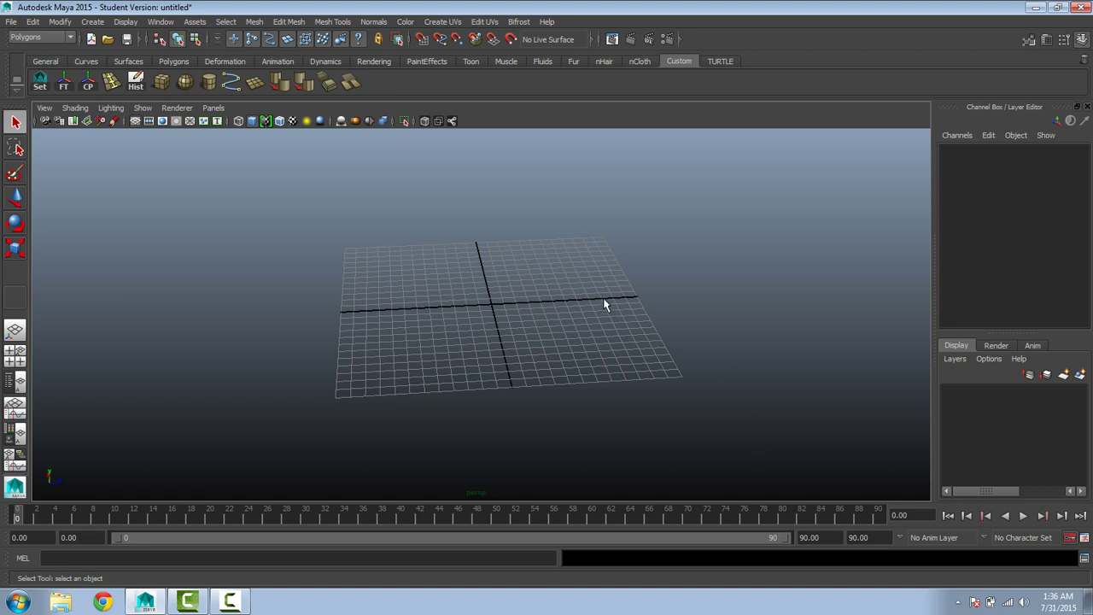
pyautogui.press('space')
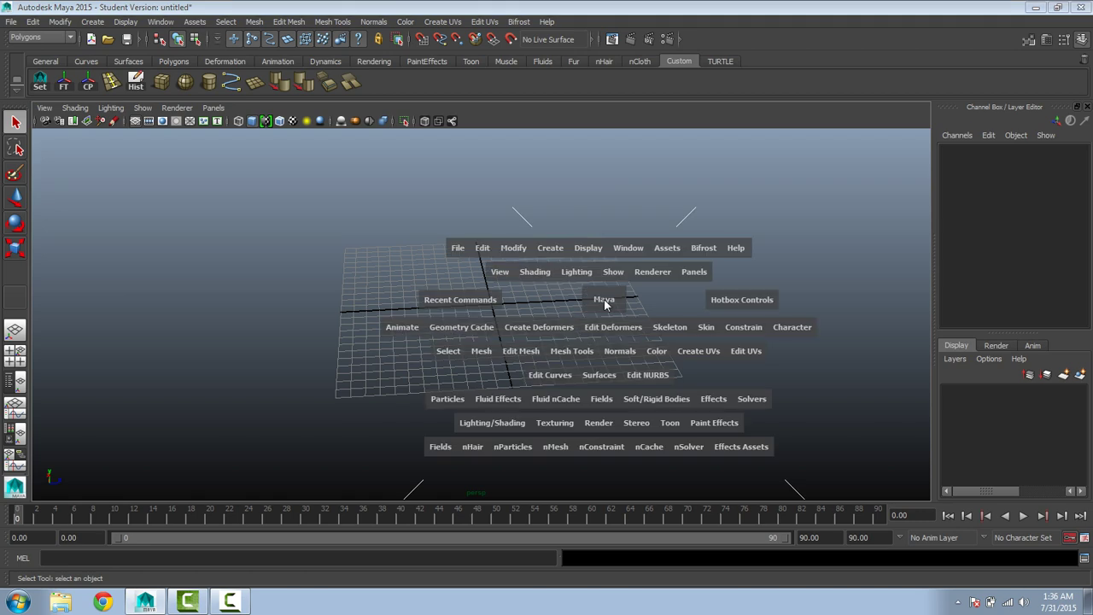
pyautogui.click(551, 247)
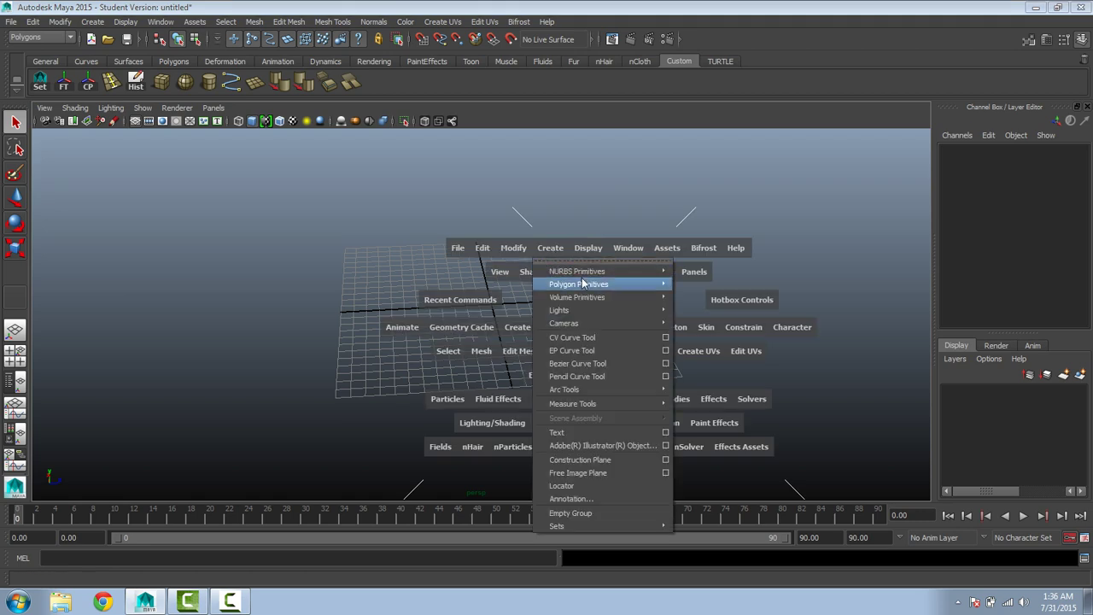
pyautogui.moveTo(587, 285)
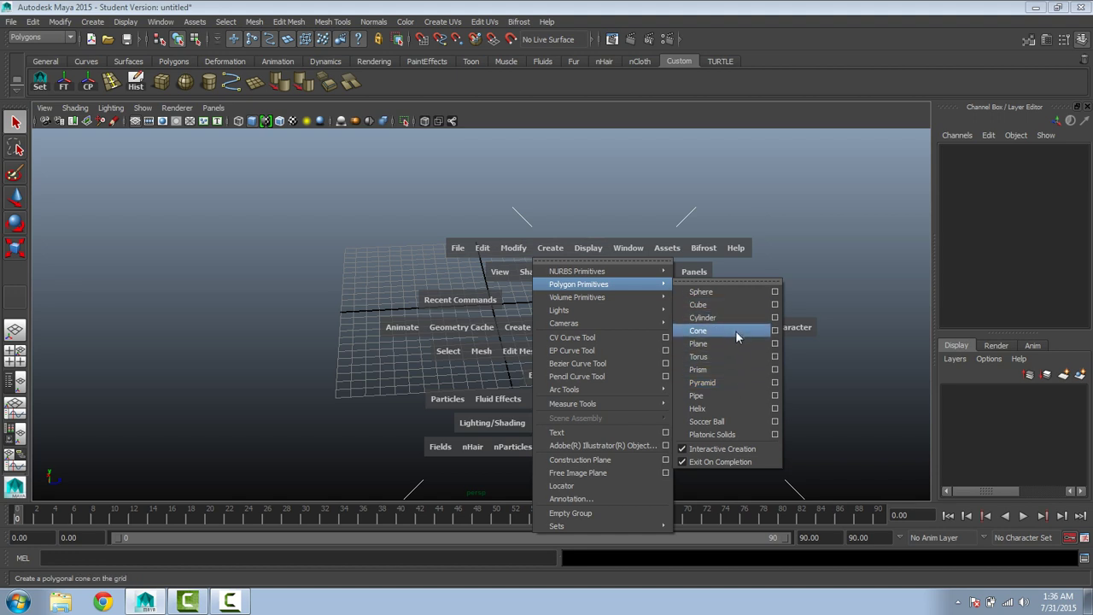
pyautogui.click(737, 369)
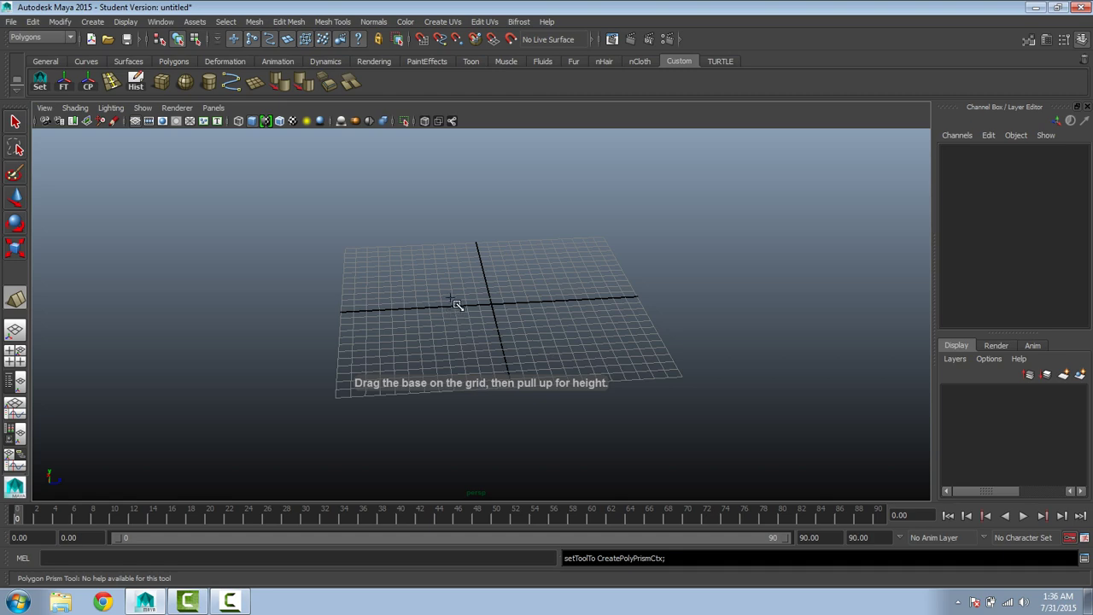
pyautogui.moveTo(546, 329); pyautogui.dragTo(602, 324)
pyautogui.moveTo(601, 325); pyautogui.dragTo(585, 195)
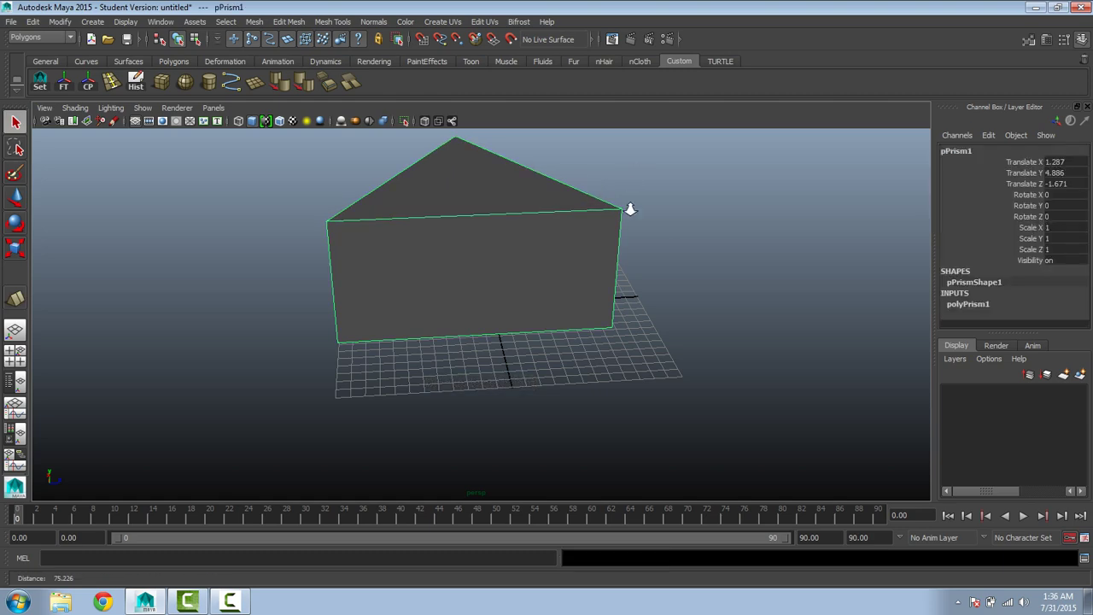
# Step: Set a key on all of the prism's channels at frame 0 and undo that key
pyautogui.keyDown('alt'); pyautogui.moveTo(649, 139); pyautogui.dragTo(660, 188, button='middle'); pyautogui.keyUp('alt')
pyautogui.keyDown('alt'); pyautogui.moveTo(660, 189); pyautogui.dragTo(465, 252); pyautogui.keyUp('alt')
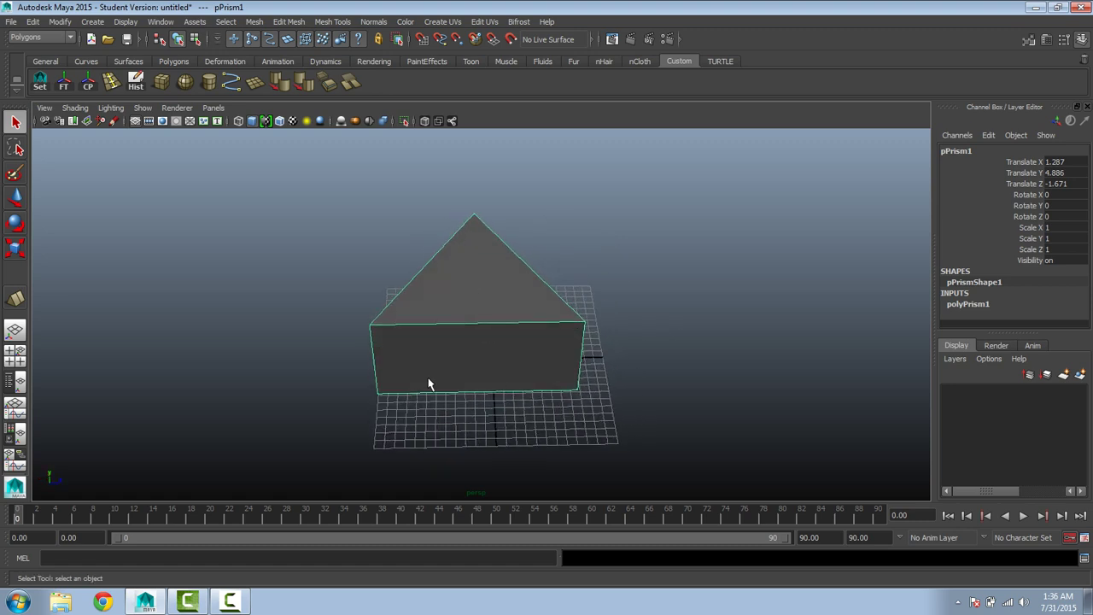
pyautogui.keyDown('alt'); pyautogui.moveTo(557, 320); pyautogui.dragTo(401, 312); pyautogui.keyUp('alt')
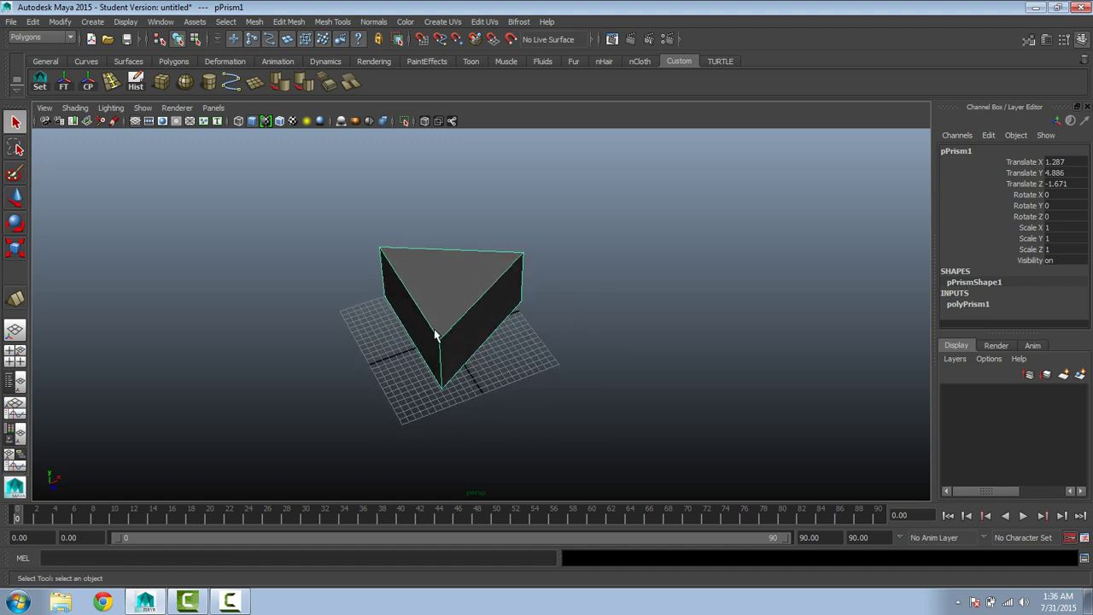
pyautogui.press('s')
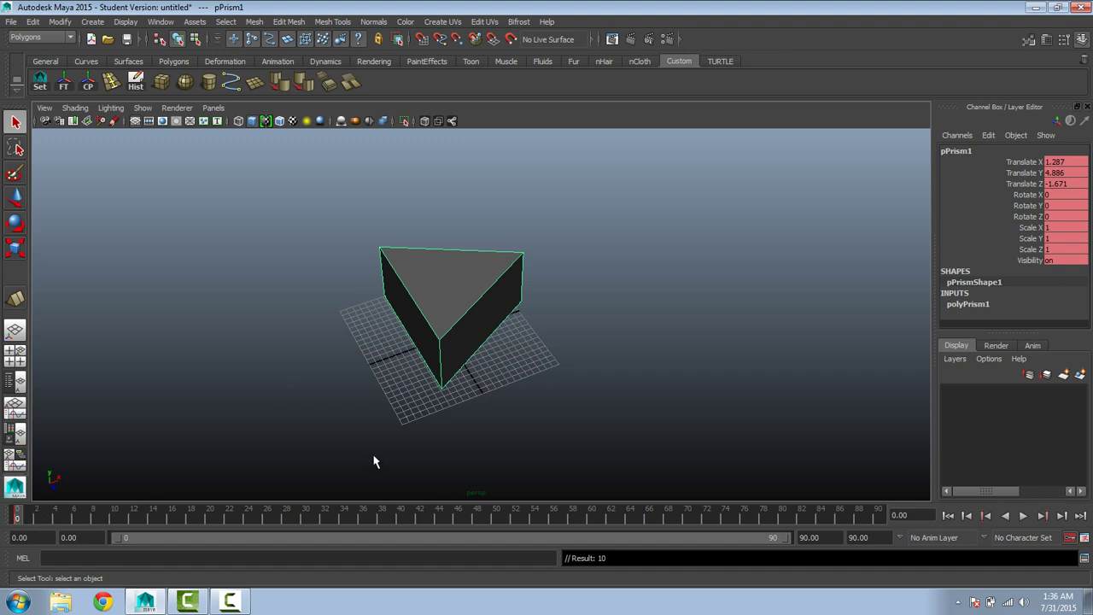
pyautogui.press('w')
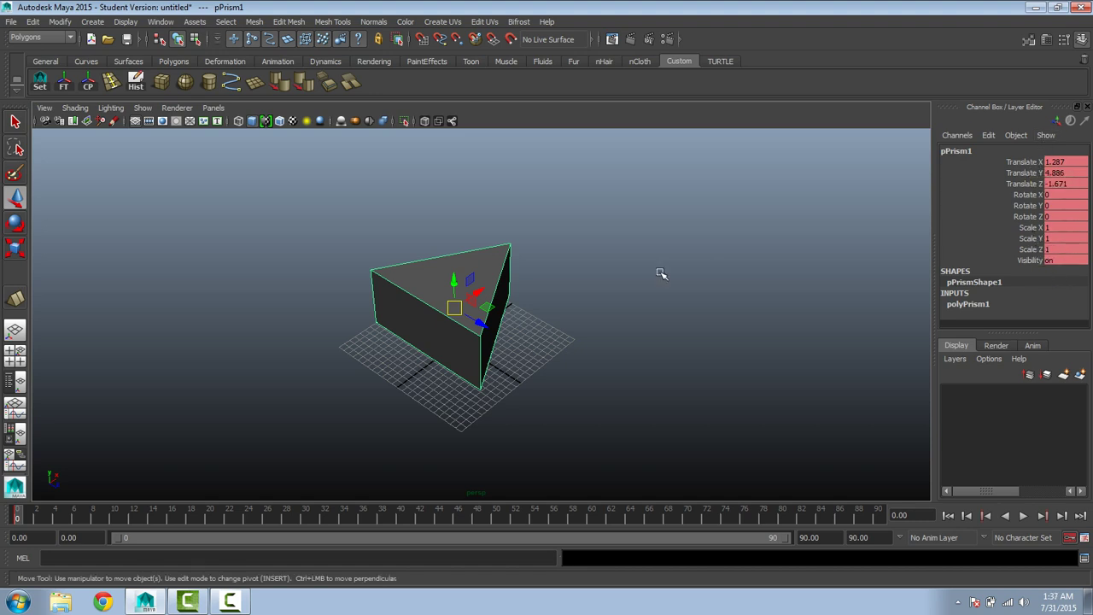
pyautogui.keyDown('alt'); pyautogui.moveTo(661, 273); pyautogui.dragTo(746, 273); pyautogui.keyUp('alt')
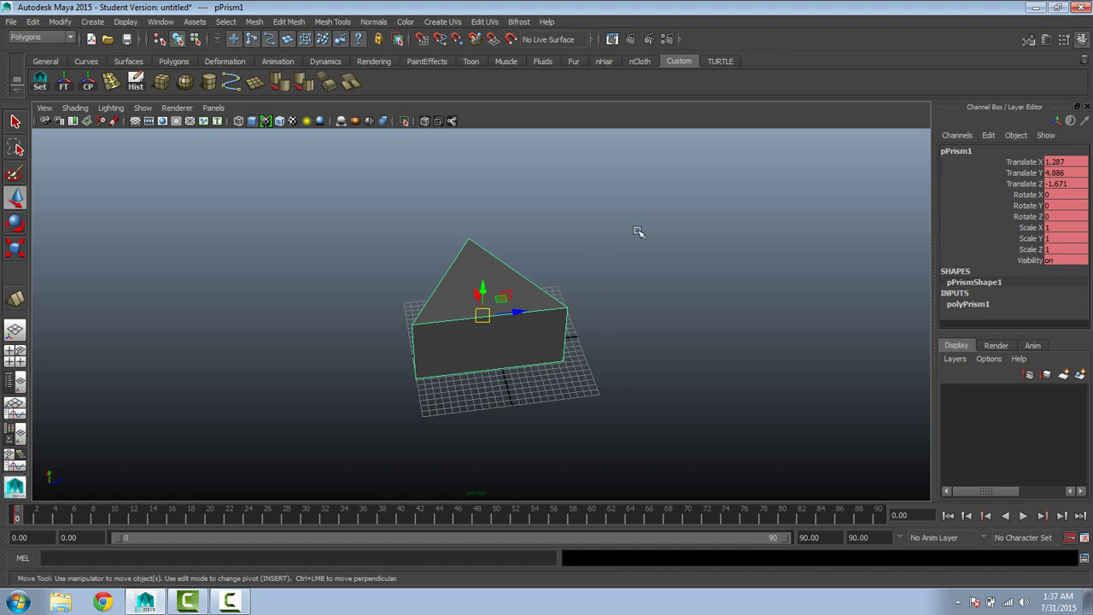
pyautogui.hotkey('ctrl', 'z')
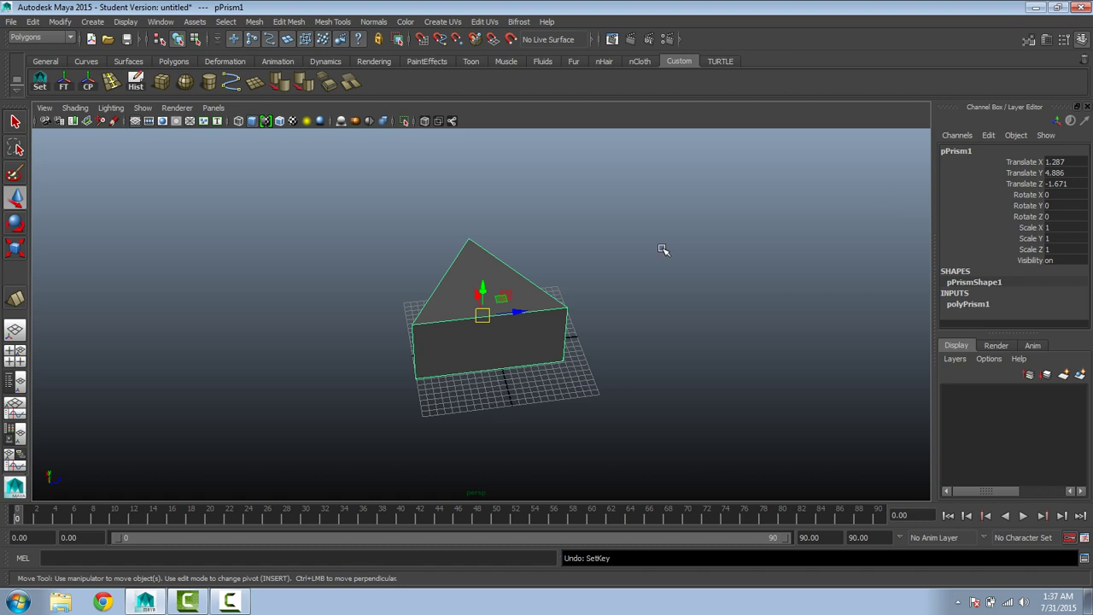
# Step: Move the prism along the X axis to about X -0.56, undoing the extra move
pyautogui.keyDown('alt'); pyautogui.moveTo(566, 285); pyautogui.dragTo(422, 313); pyautogui.keyUp('alt')
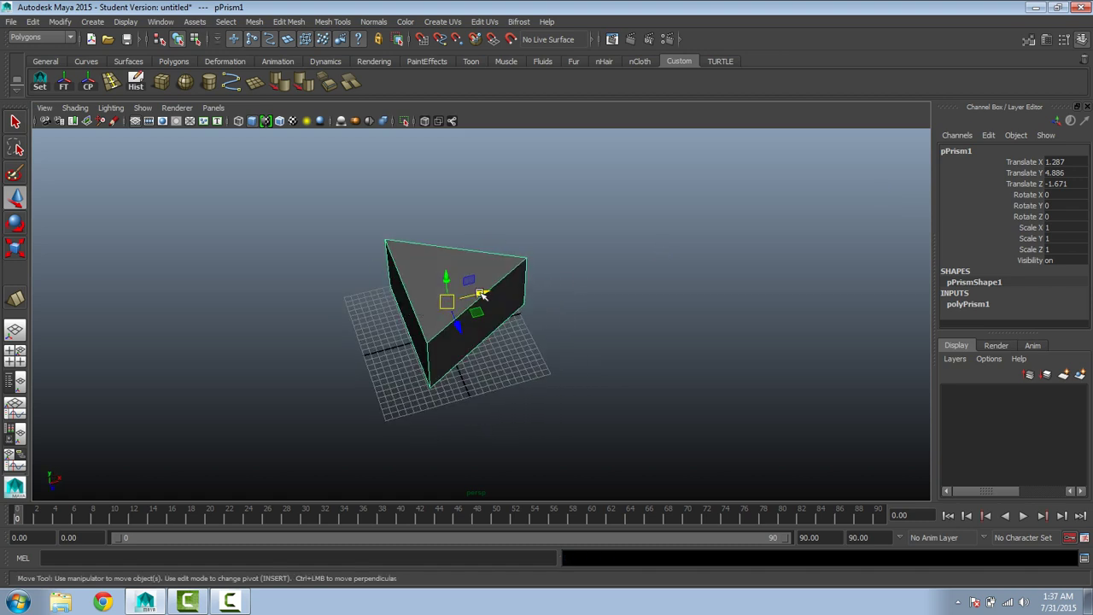
pyautogui.keyDown('alt'); pyautogui.moveTo(482, 294); pyautogui.dragTo(592, 274); pyautogui.keyUp('alt')
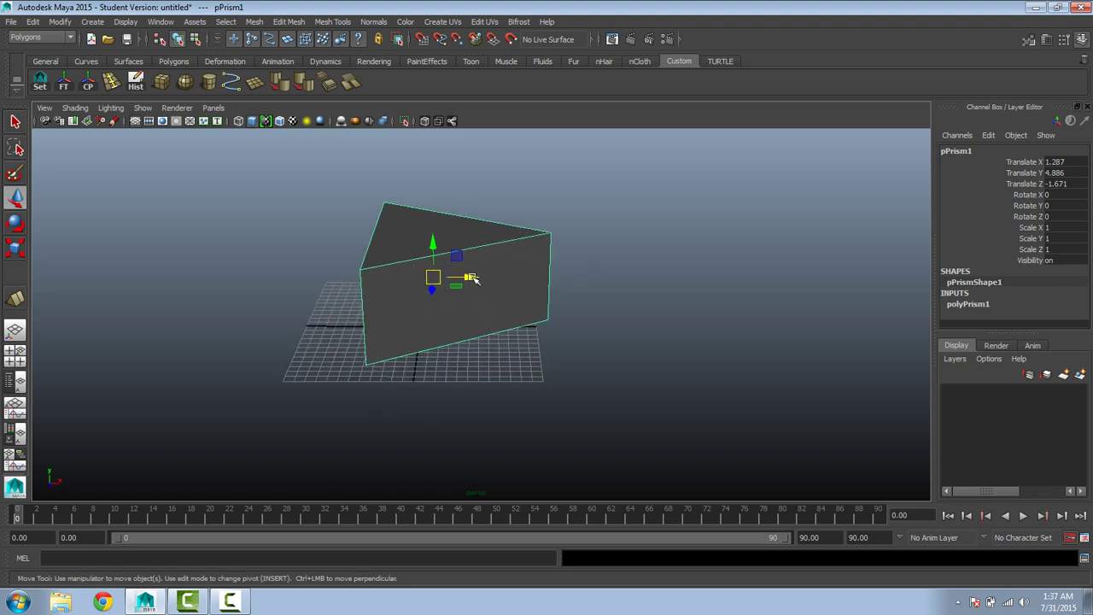
pyautogui.moveTo(476, 278); pyautogui.dragTo(459, 327)
pyautogui.hotkey('ctrl', 'z')
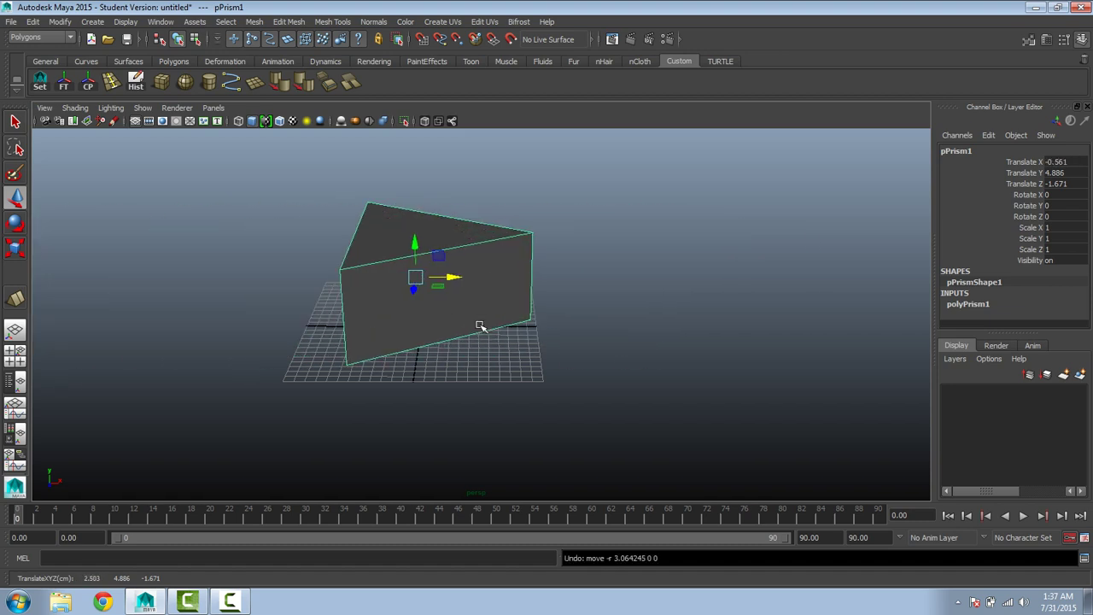
# Step: Set a key on only the prism's Translate X channel at frame 0
pyautogui.click(1033, 162)
pyautogui.rightClick(1033, 163)
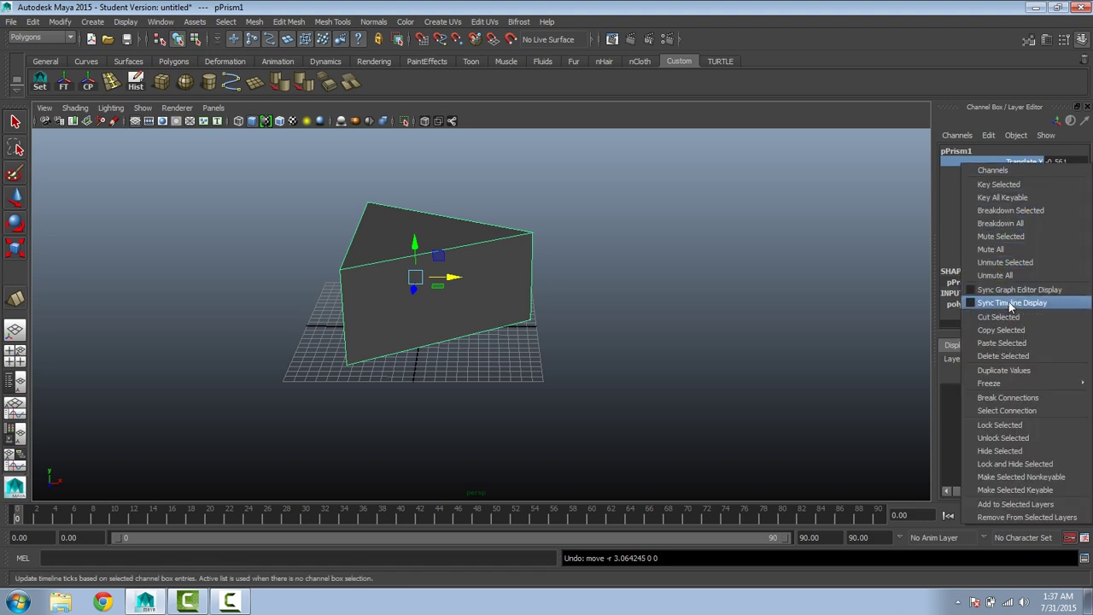
pyautogui.click(1009, 184)
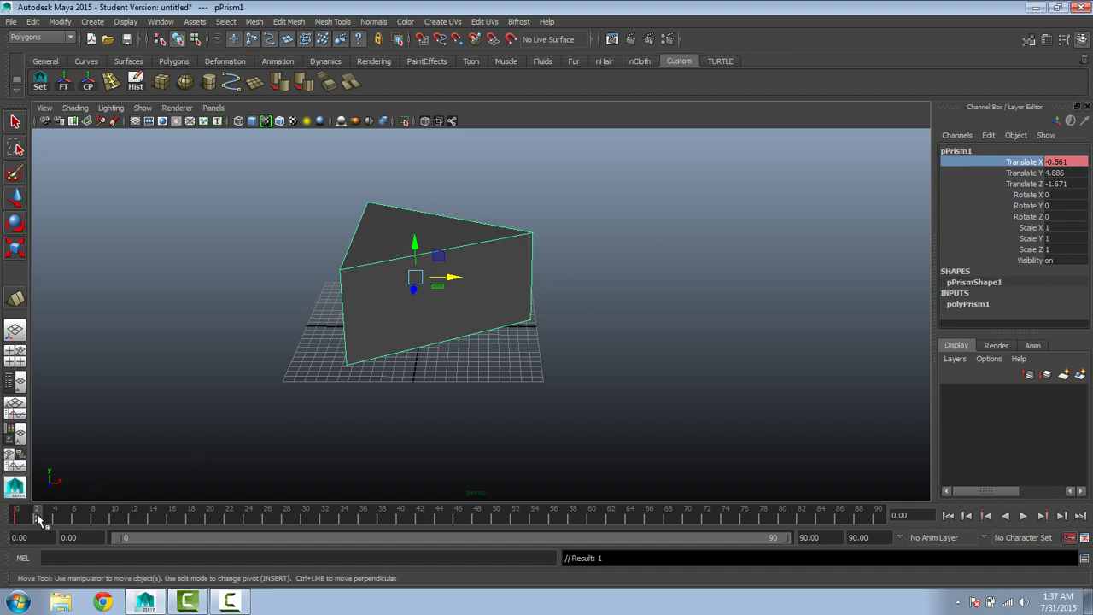
# Step: Move the current time to frame 30
pyautogui.hotkey('alt', 'v')
pyautogui.moveTo(162, 522); pyautogui.dragTo(307, 521)
pyautogui.scroll(-2, 436, 273)
pyautogui.scroll(-2, 544, 308)
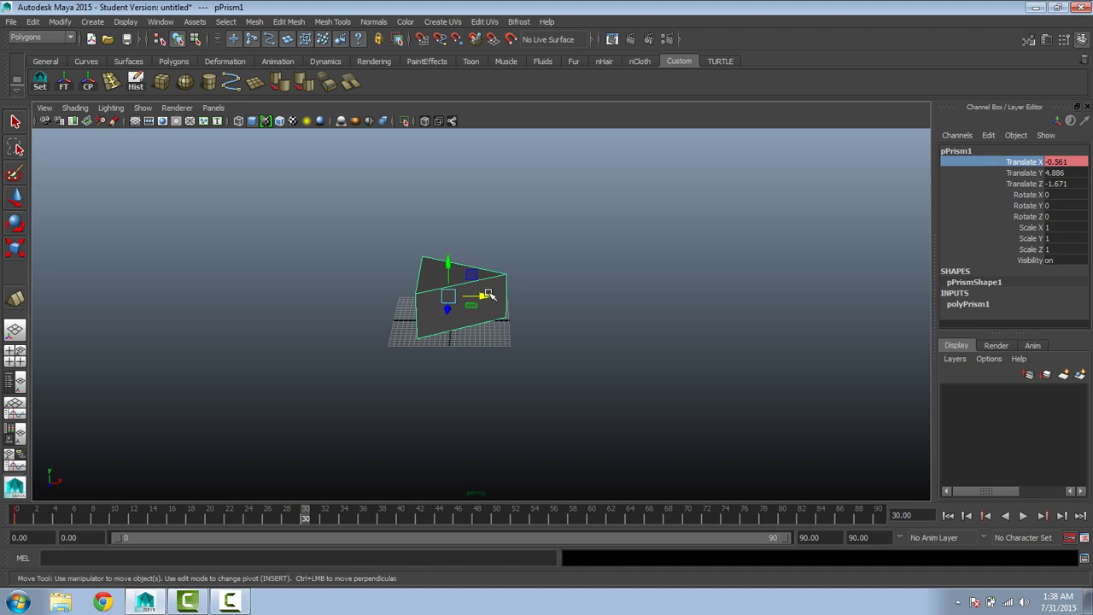
# Step: Try moving the prism along negative X at frame 30 with automatic keyframing on and off, undoing both moves and re-enabling automatic keyframing
pyautogui.moveTo(489, 295); pyautogui.dragTo(197, 296)
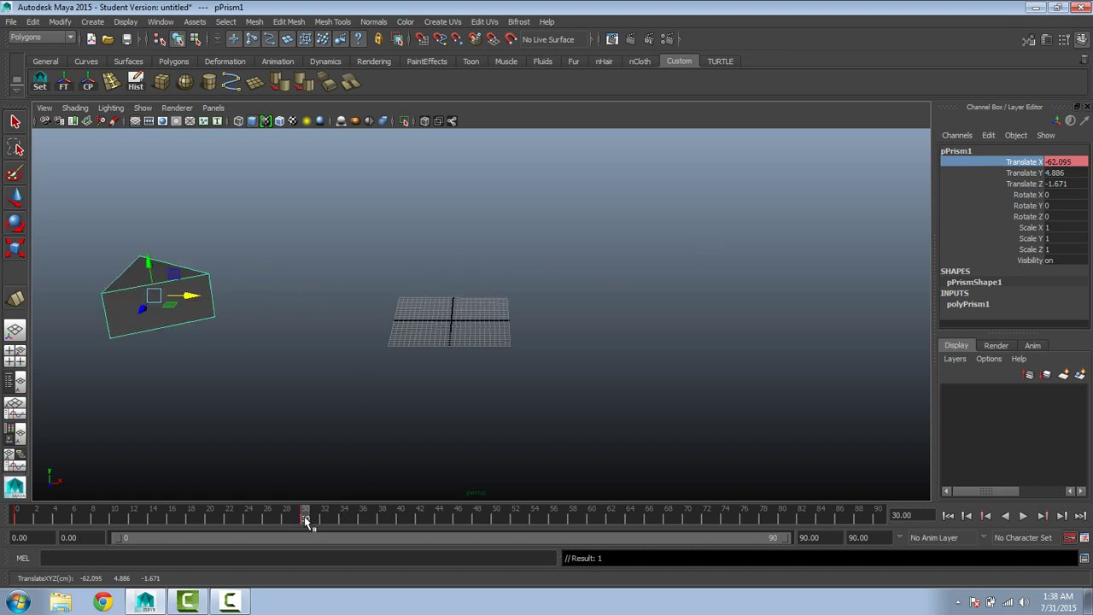
pyautogui.click(1069, 539)
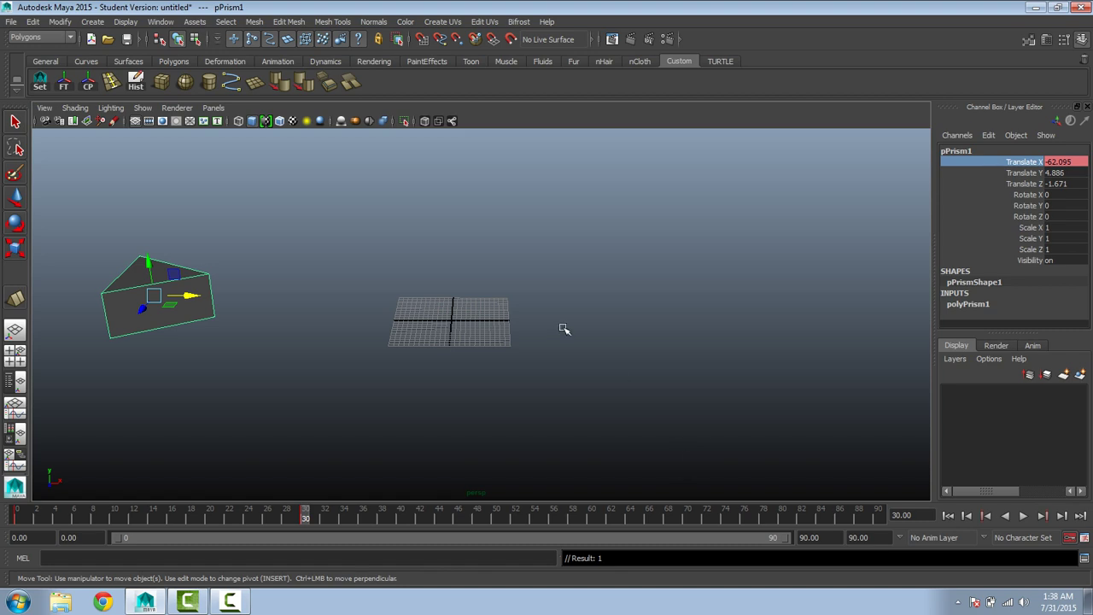
pyautogui.hotkey('ctrl', 'z')
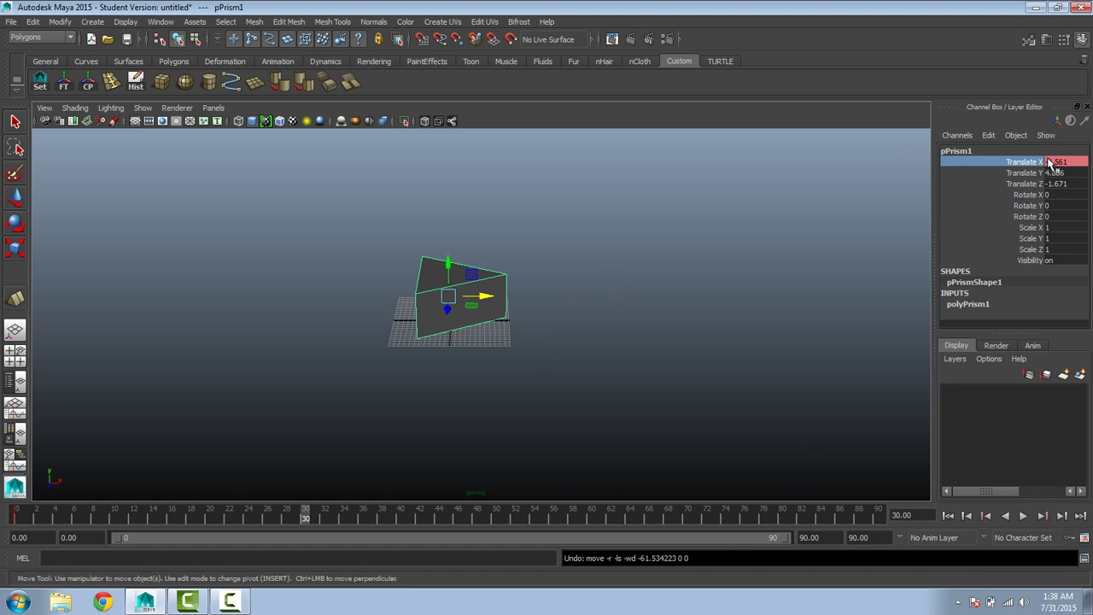
pyautogui.moveTo(488, 297); pyautogui.dragTo(212, 313)
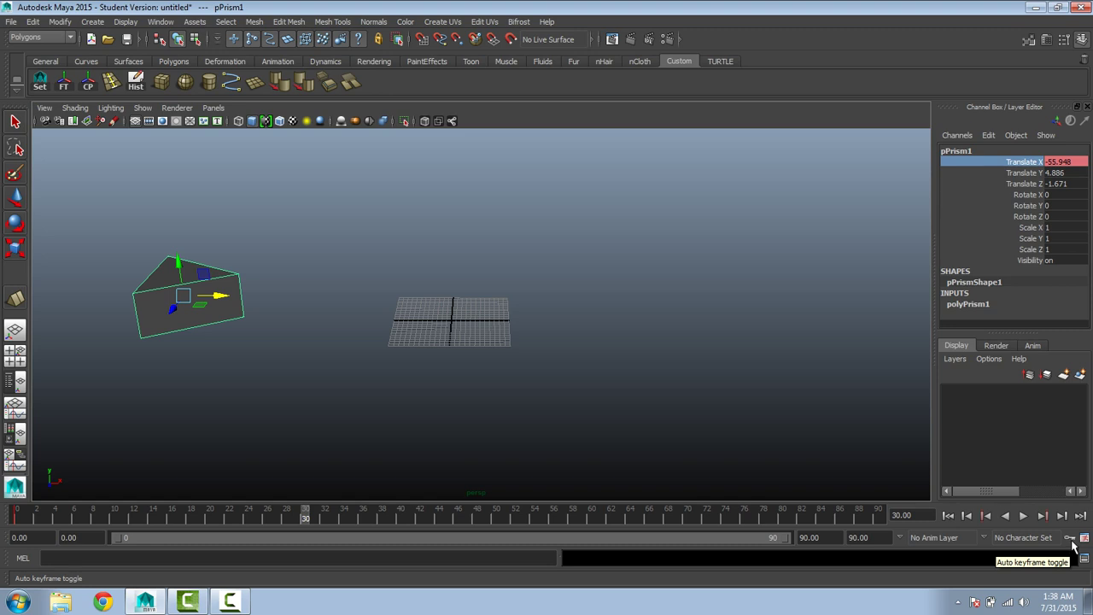
pyautogui.hotkey('ctrl', 'z')
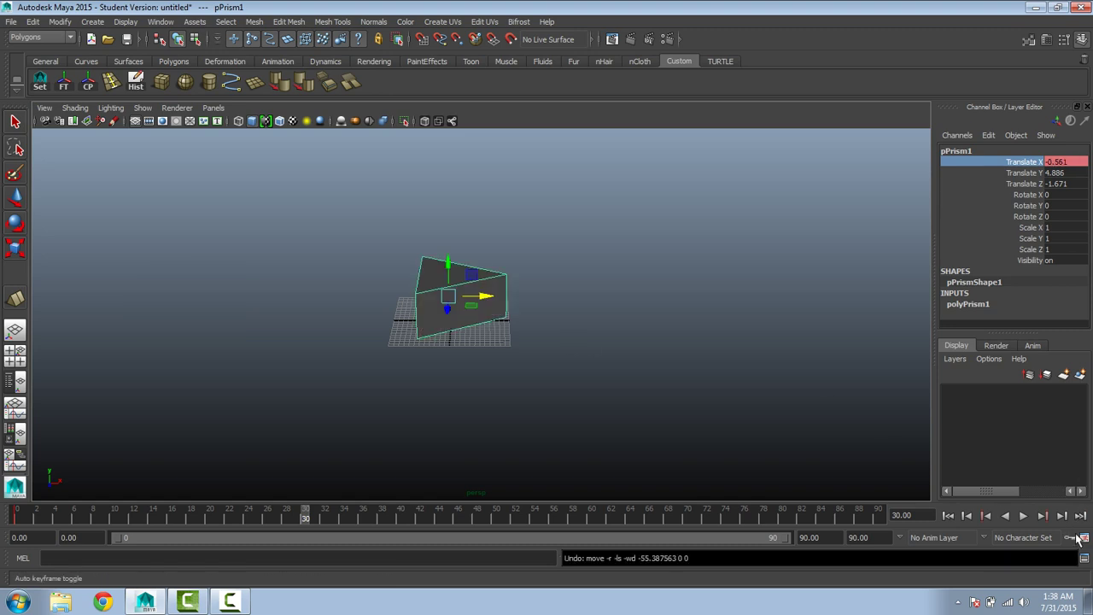
pyautogui.click(1076, 538)
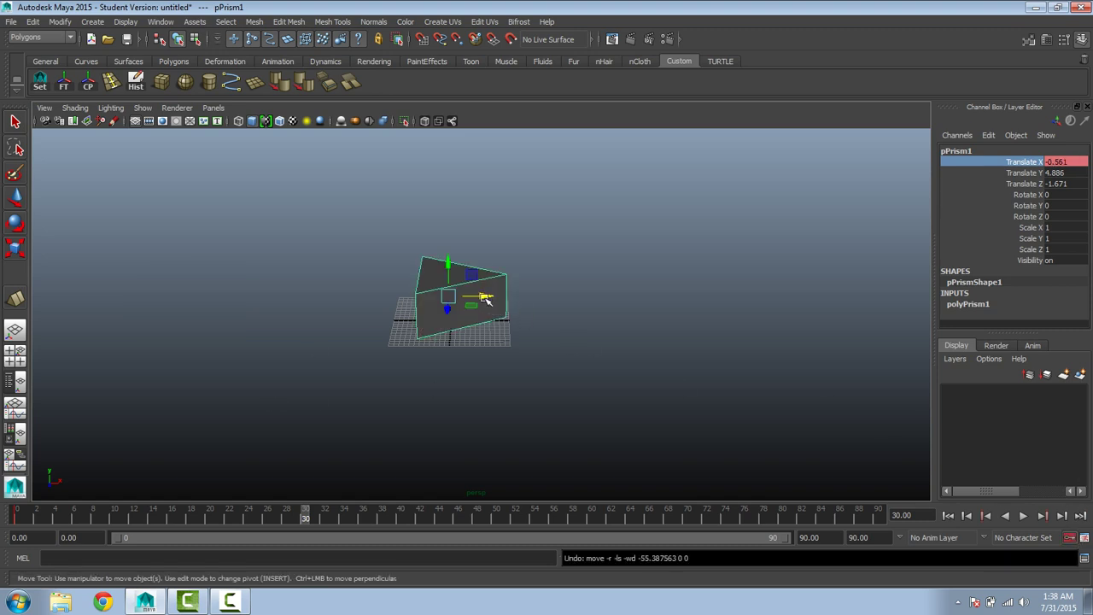
# Step: Move the prism to about X -46.2 at frame 30 with automatic keyframing on, and return to frame 0
pyautogui.moveTo(484, 299); pyautogui.dragTo(266, 320)
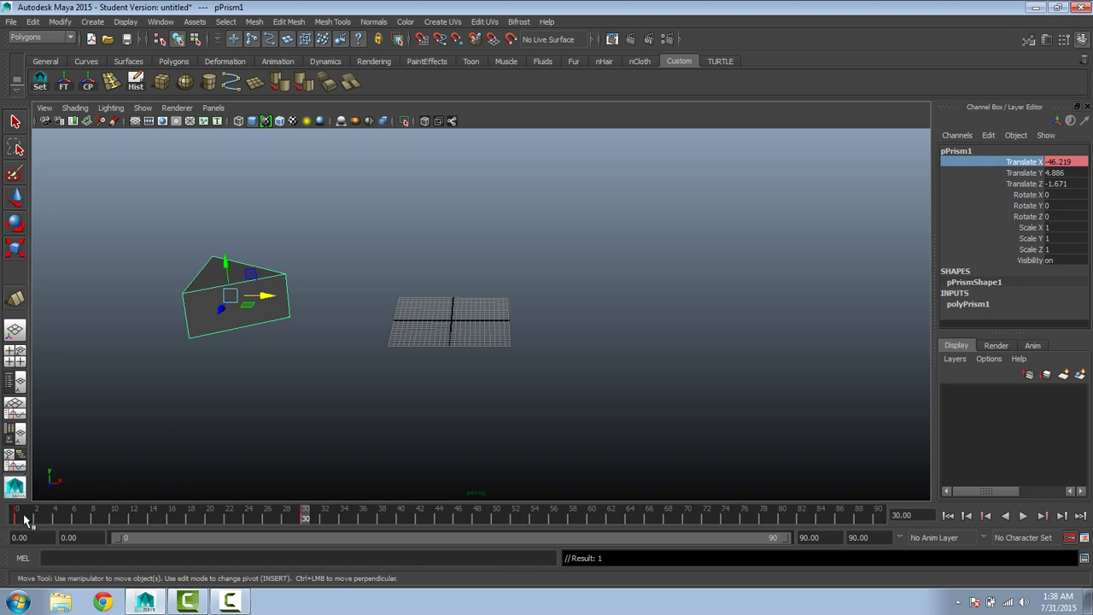
pyautogui.click(23, 518)
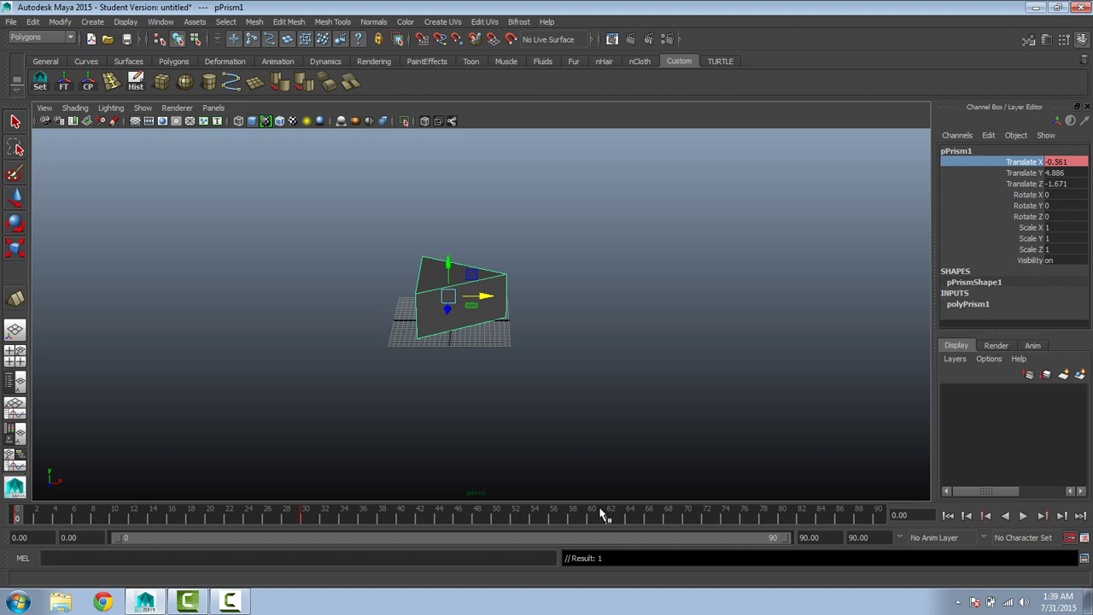
# Step: Scrub and play the animation to examine the prism's motion between its keys at frames 0 and 30
pyautogui.hotkey('alt', ',')
pyautogui.moveTo(28, 510); pyautogui.dragTo(3, 511)
pyautogui.hotkey('alt', '.')
pyautogui.hotkey('alt', ',')
pyautogui.hotkey('alt', ',')
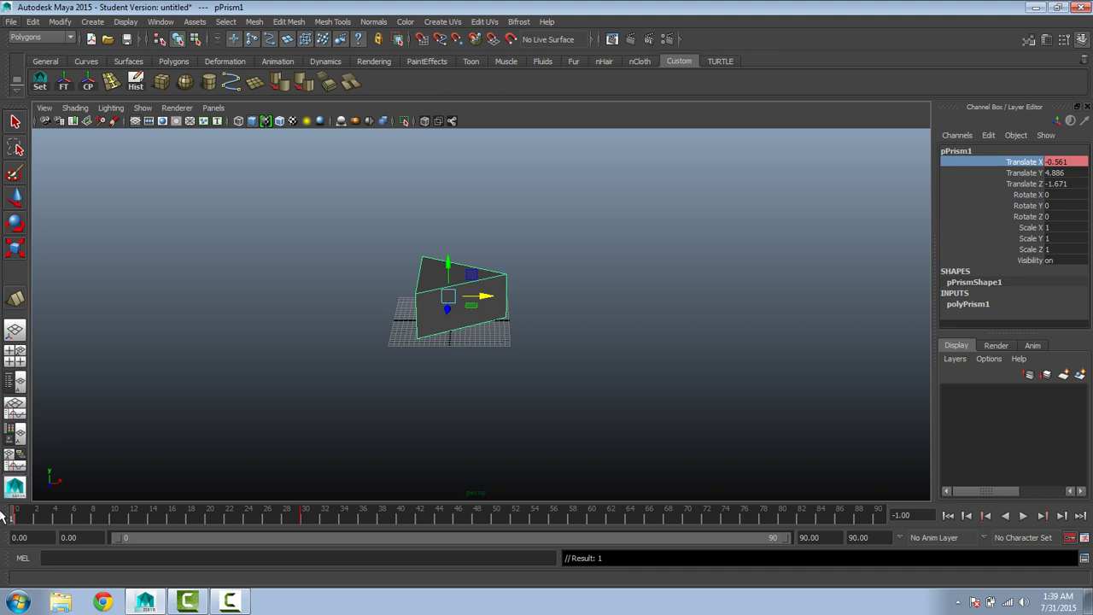
pyautogui.click(1024, 516)
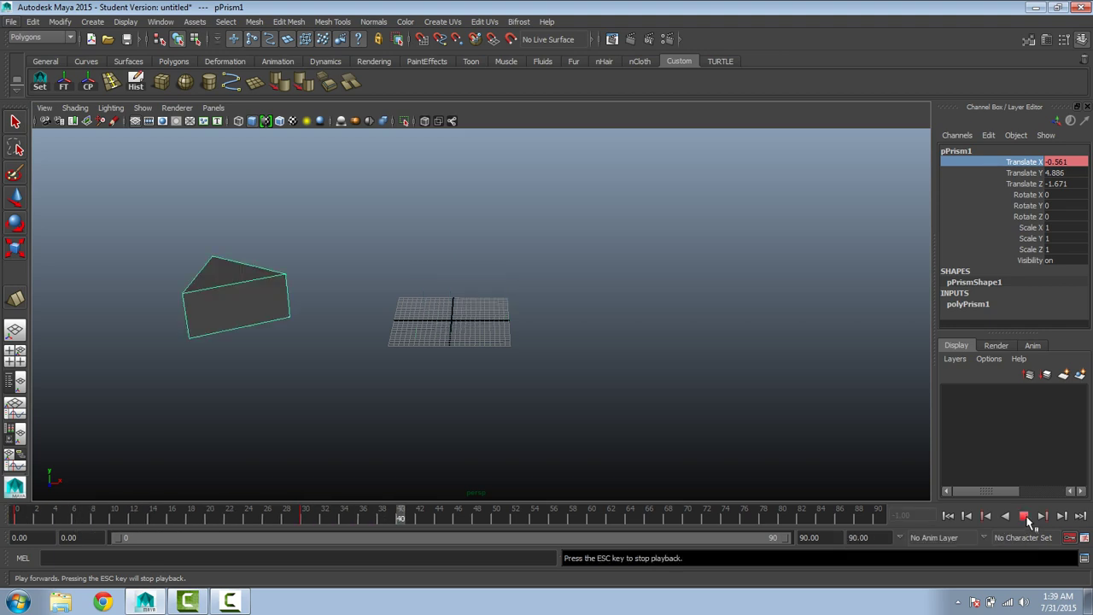
pyautogui.click(1024, 516)
pyautogui.hotkey('alt', 'v')
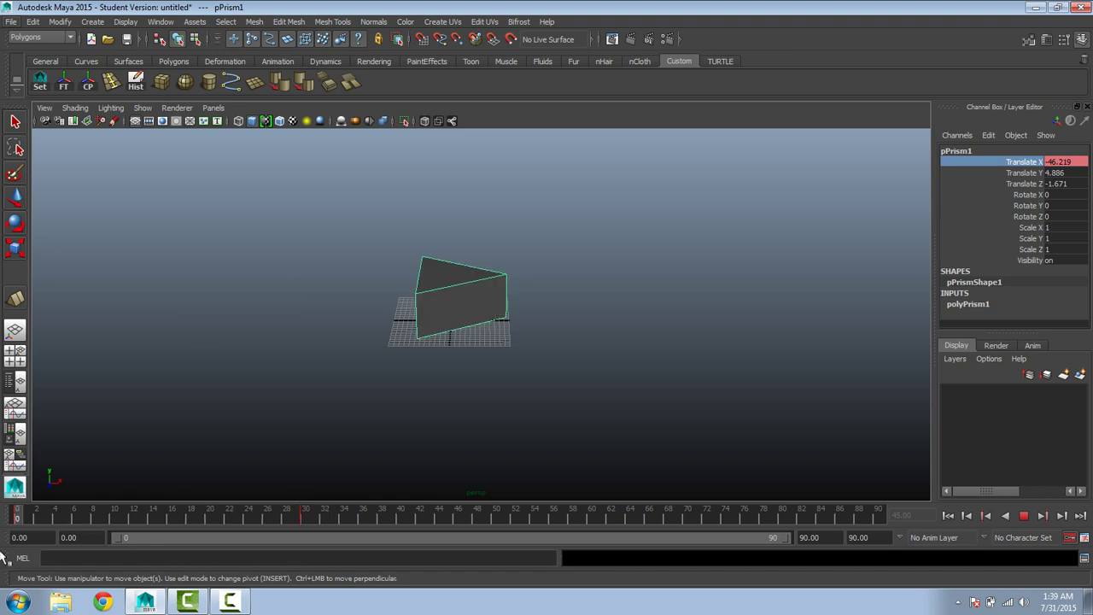
pyautogui.hotkey('alt', 'v')
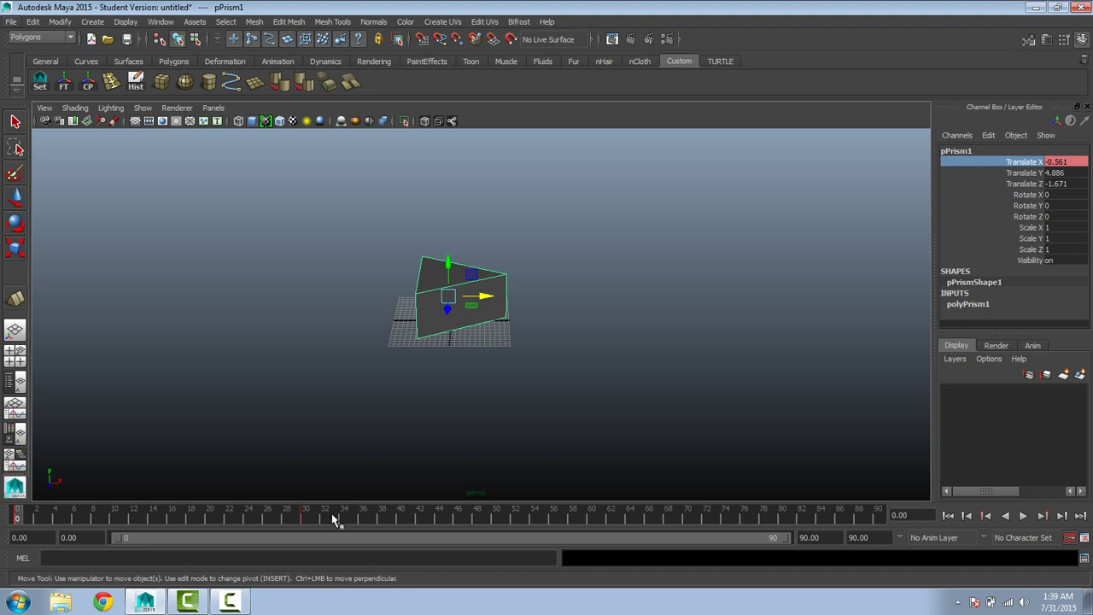
# Step: Select the time range from frame 0 to 34 and set the tangents of its keys to Linear
pyautogui.click(334, 516)
pyautogui.keyDown('shift'); pyautogui.moveTo(334, 516); pyautogui.dragTo(14, 516); pyautogui.keyUp('shift')
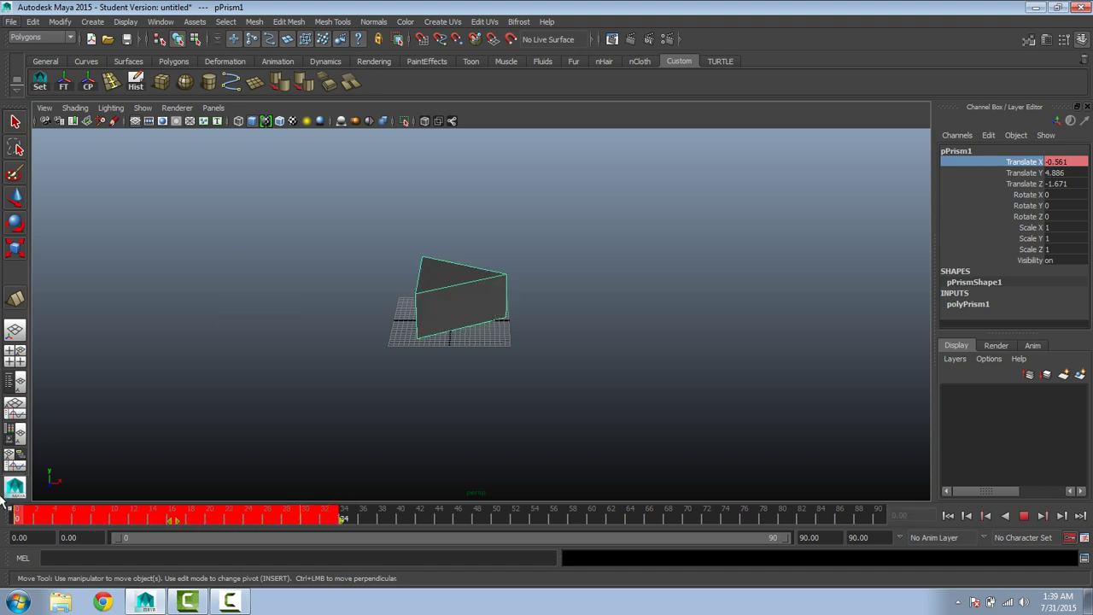
pyautogui.rightClick(379, 523)
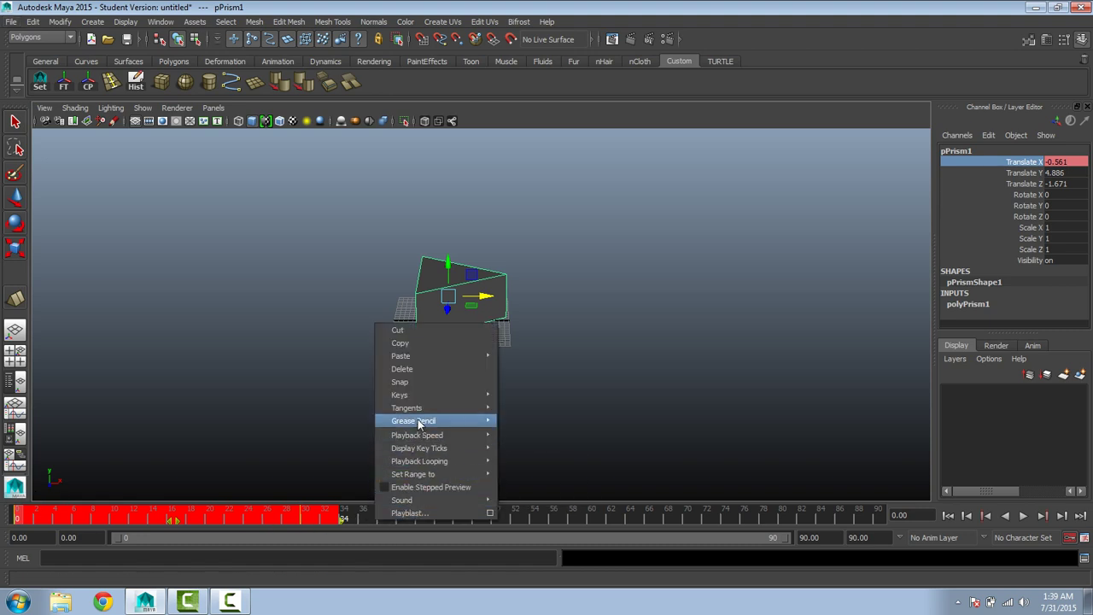
pyautogui.moveTo(430, 438)
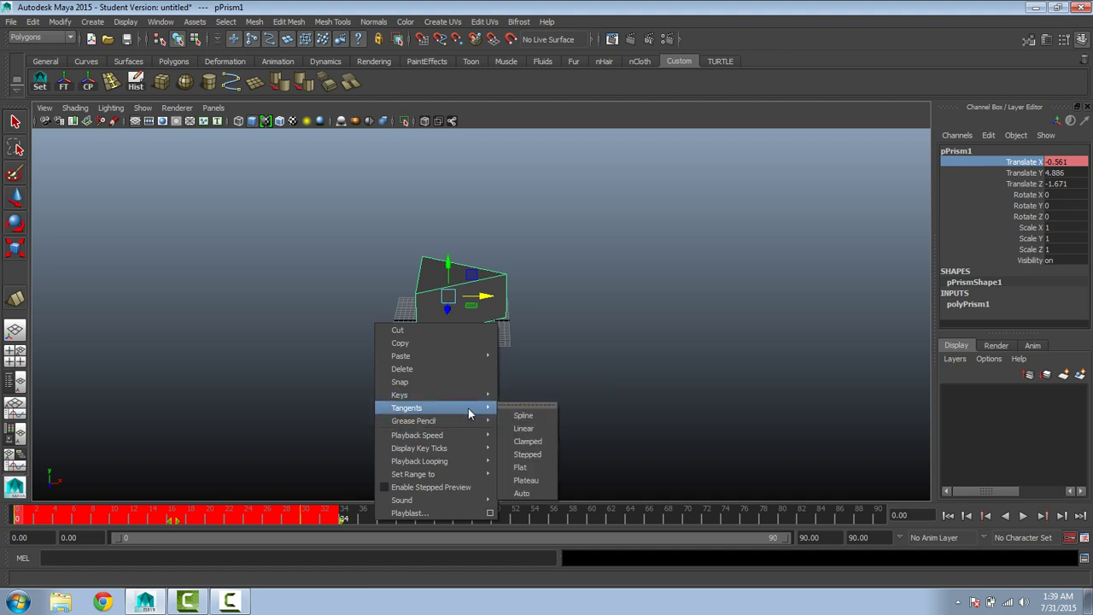
pyautogui.click(519, 427)
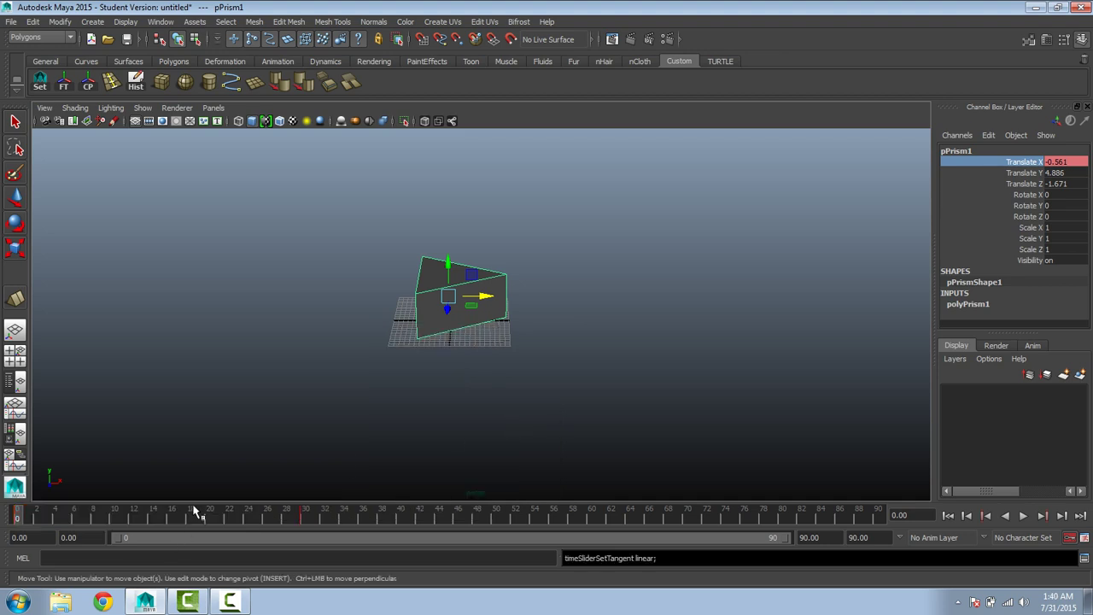
# Step: Play the animation to examine the prism's motion with linear tangents
pyautogui.click(1027, 522)
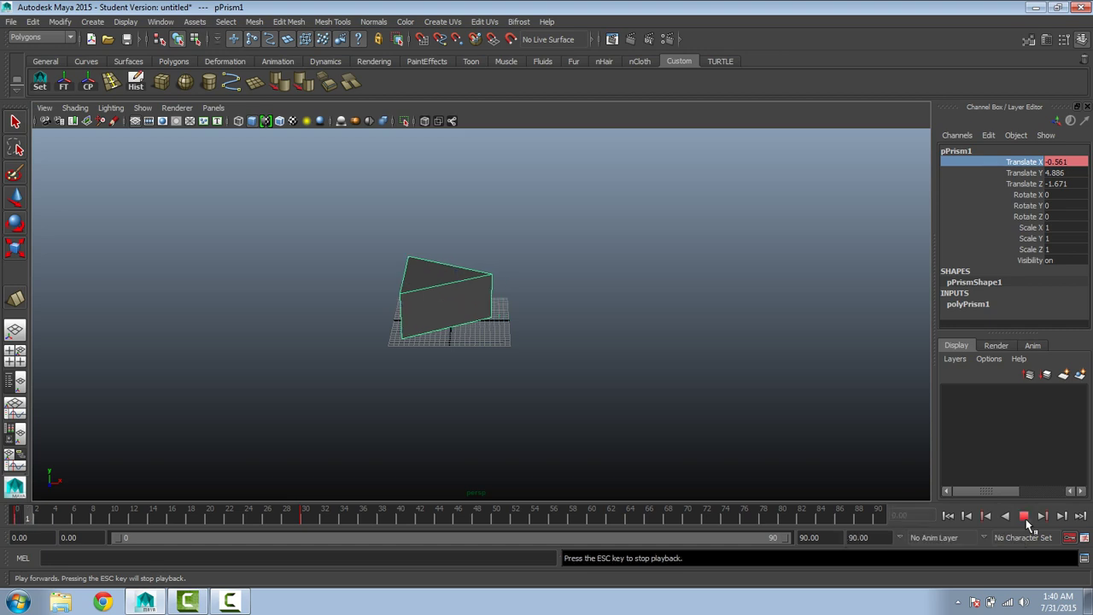
pyautogui.click(1028, 522)
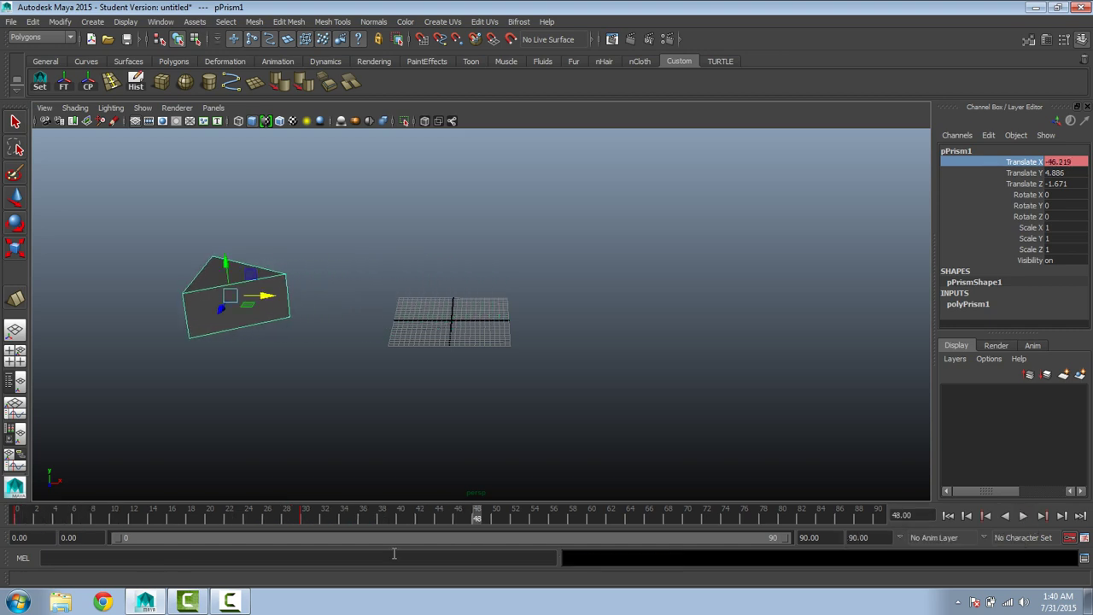
# Step: Copy the prism's key at frame 0 and paste it at frame 60
pyautogui.moveTo(316, 519); pyautogui.dragTo(4, 534)
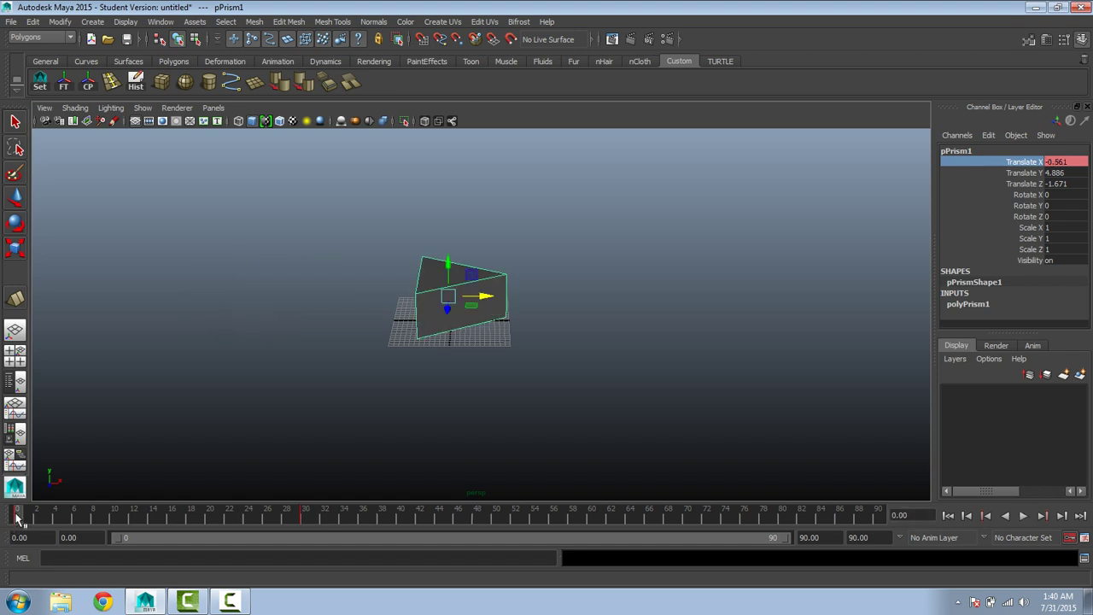
pyautogui.rightClick(17, 518)
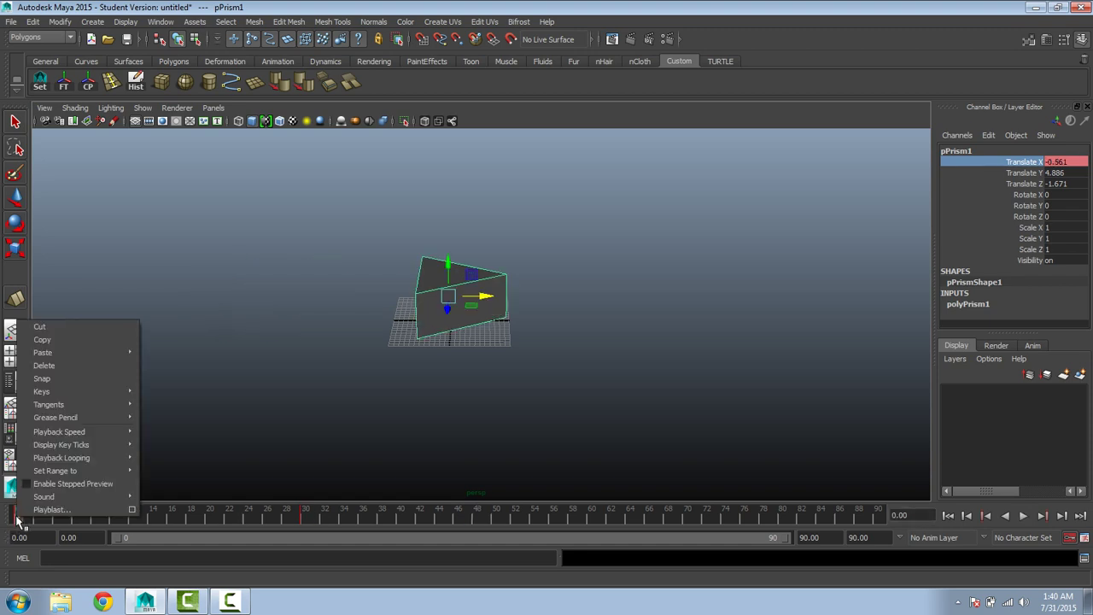
pyautogui.click(59, 337)
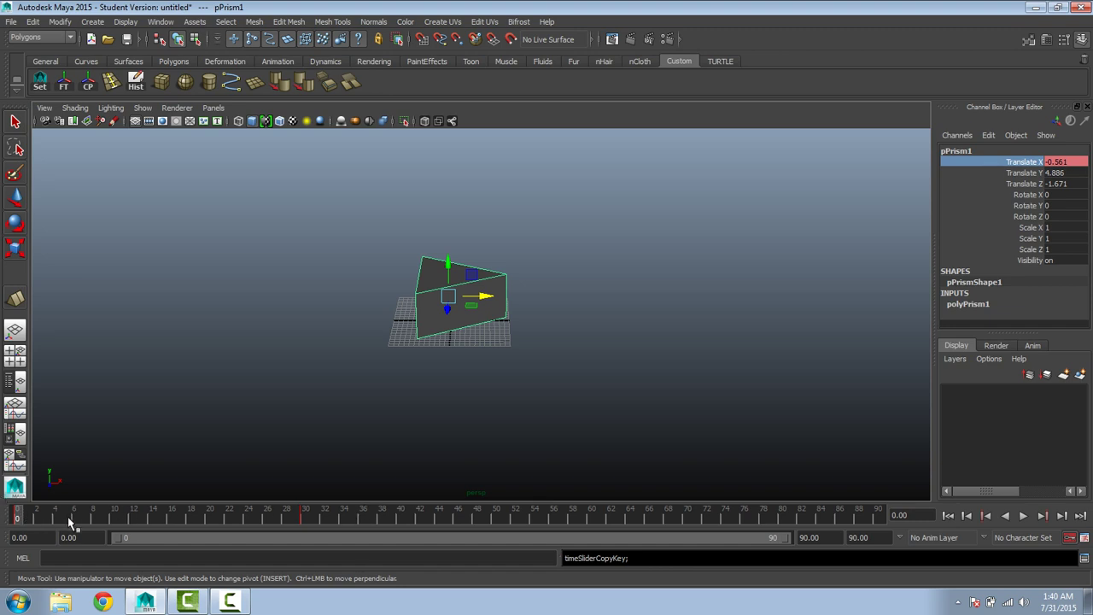
pyautogui.hotkey('alt', 'v')
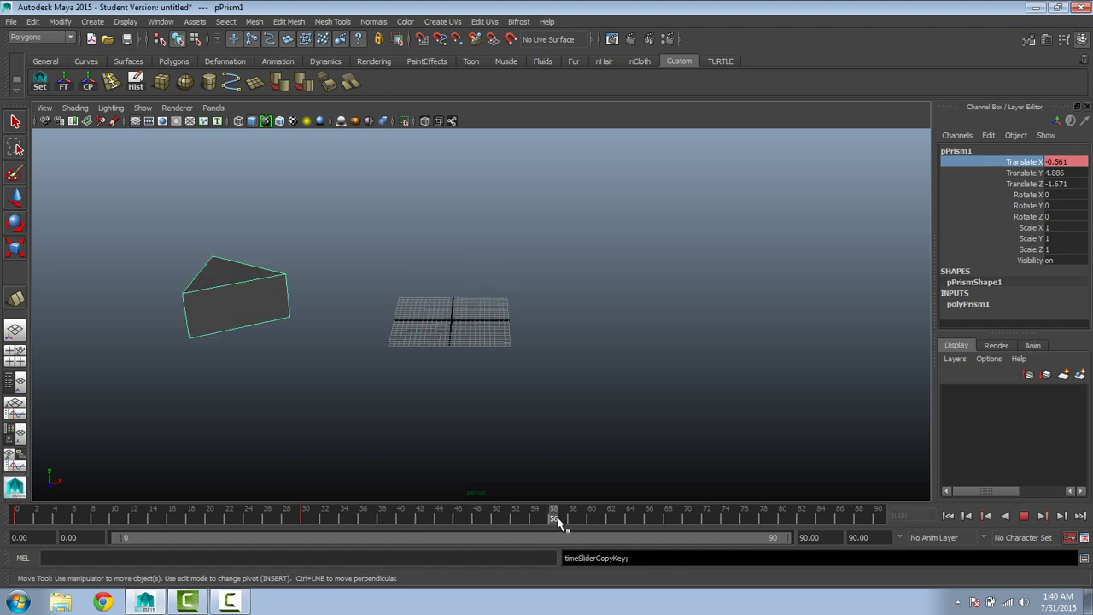
pyautogui.rightClick(593, 520)
pyautogui.moveTo(671, 351)
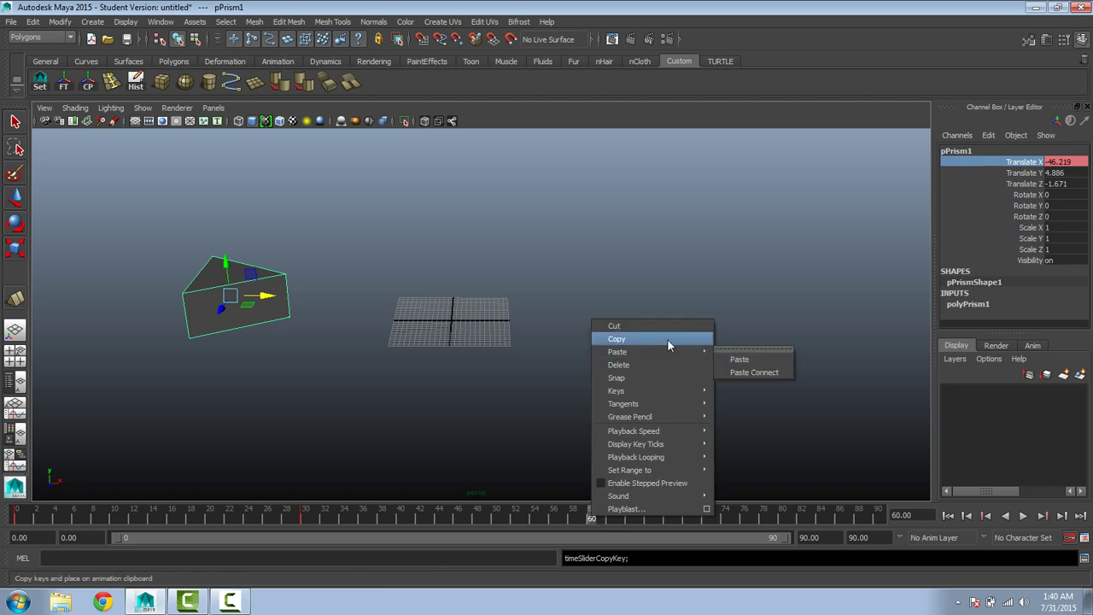
pyautogui.click(738, 359)
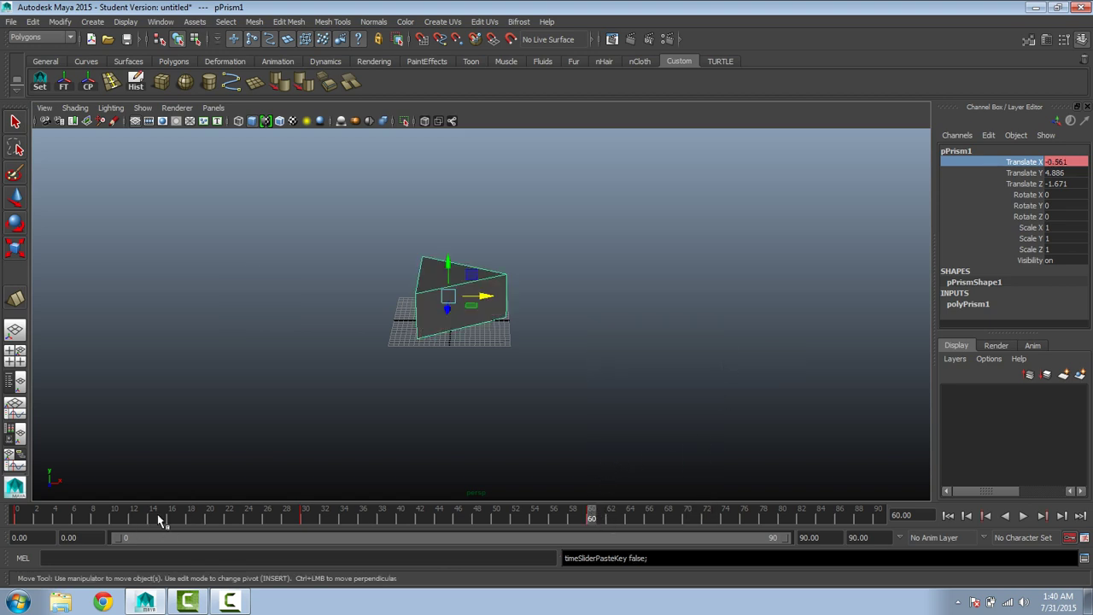
# Step: Play the animation from frame 0 to examine the prism's motion out and back
pyautogui.moveTo(161, 519); pyautogui.dragTo(10, 517)
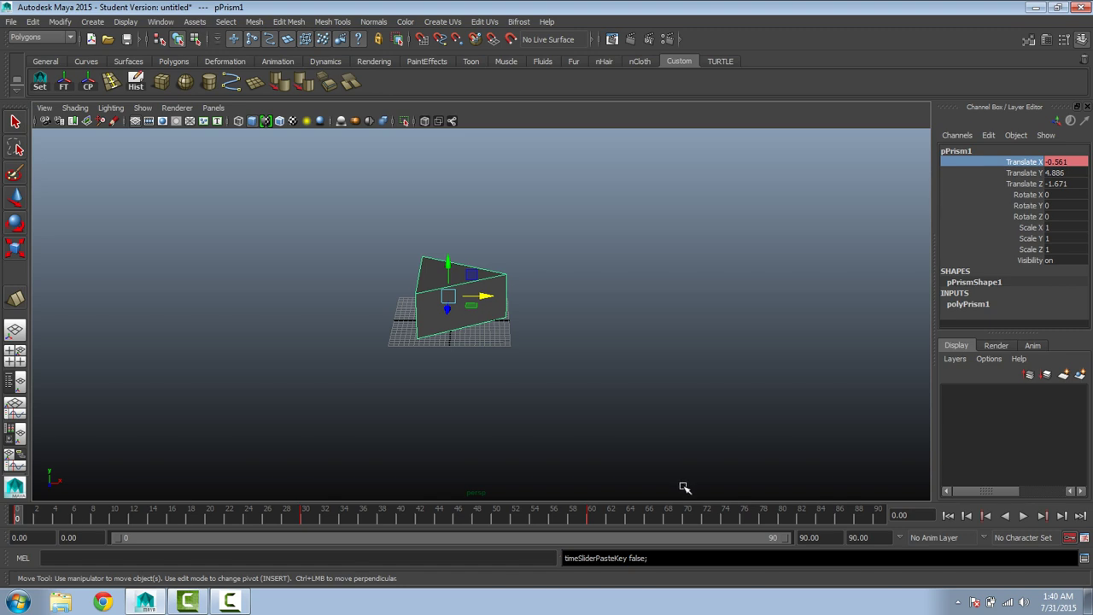
pyautogui.click(1025, 517)
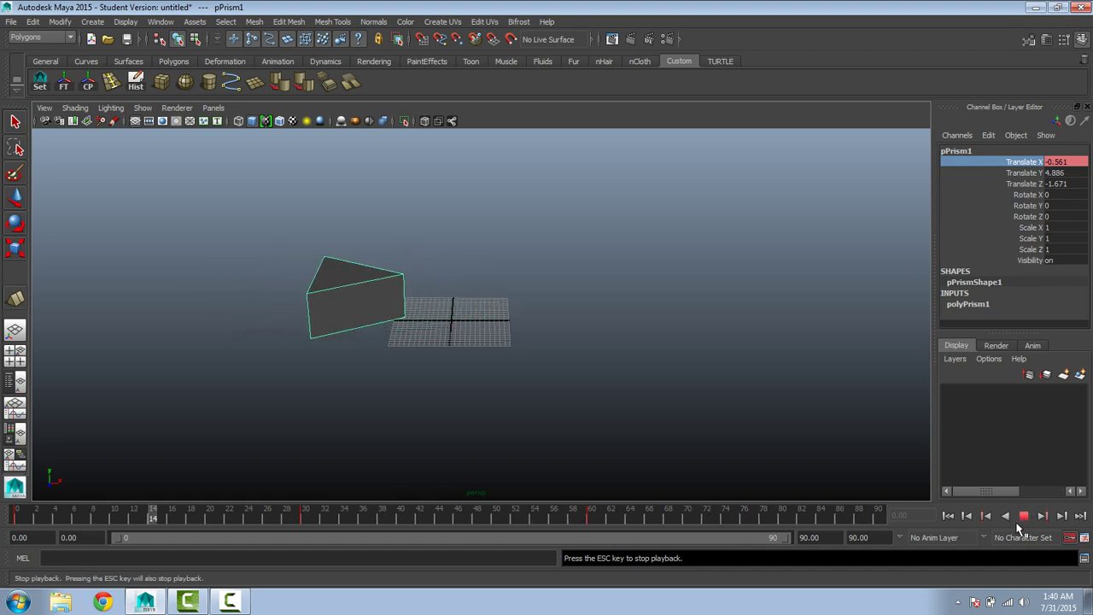
pyautogui.click(1023, 516)
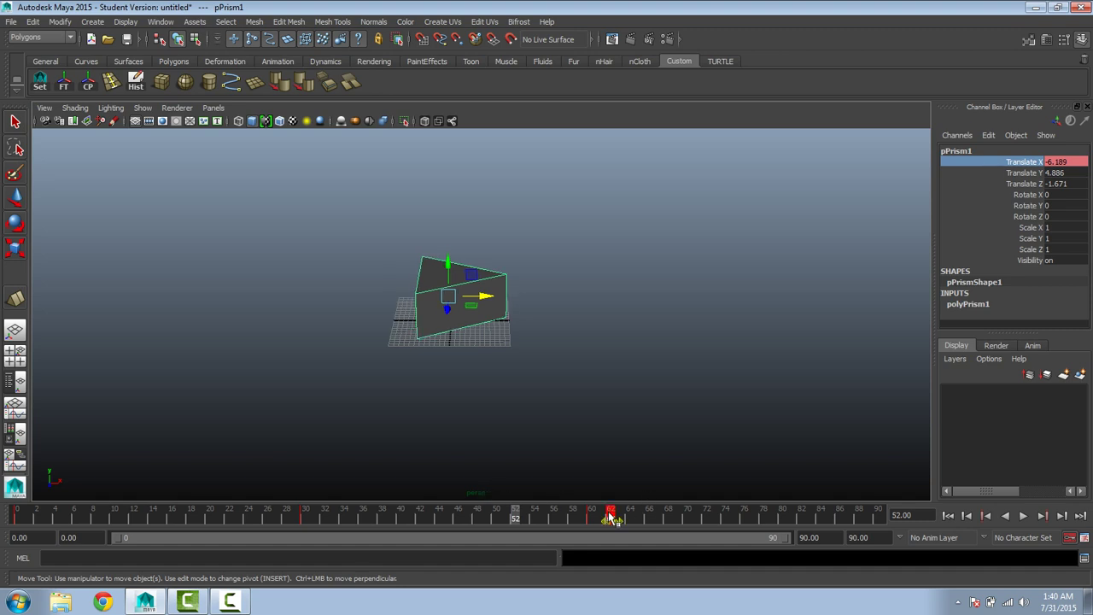
# Step: Select the keys at frames 30 and 60 and shift them together to frames 11 and 41, then return to frame 0
pyautogui.keyDown('shift'); pyautogui.moveTo(610, 518); pyautogui.dragTo(289, 524); pyautogui.keyUp('shift')
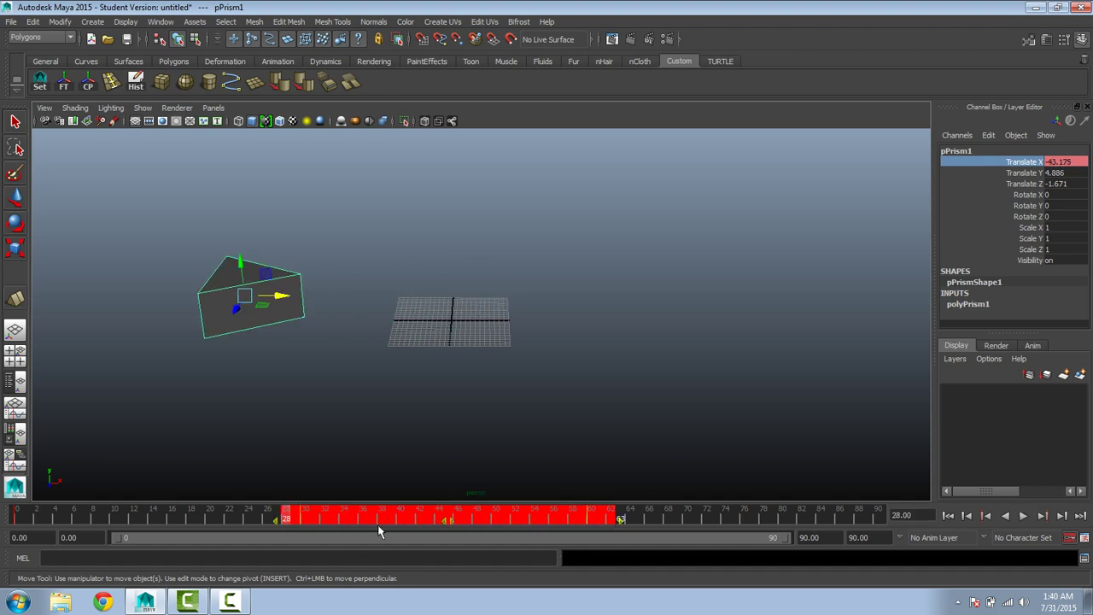
pyautogui.click(380, 517)
pyautogui.click(353, 518)
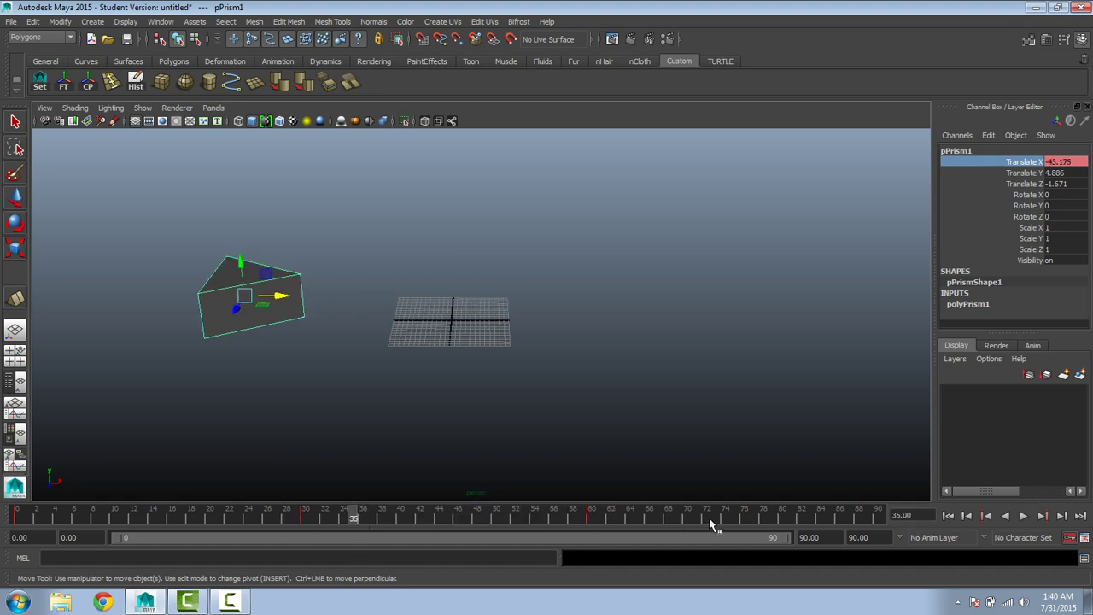
pyautogui.keyDown('shift'); pyautogui.moveTo(612, 520); pyautogui.dragTo(287, 519); pyautogui.keyUp('shift')
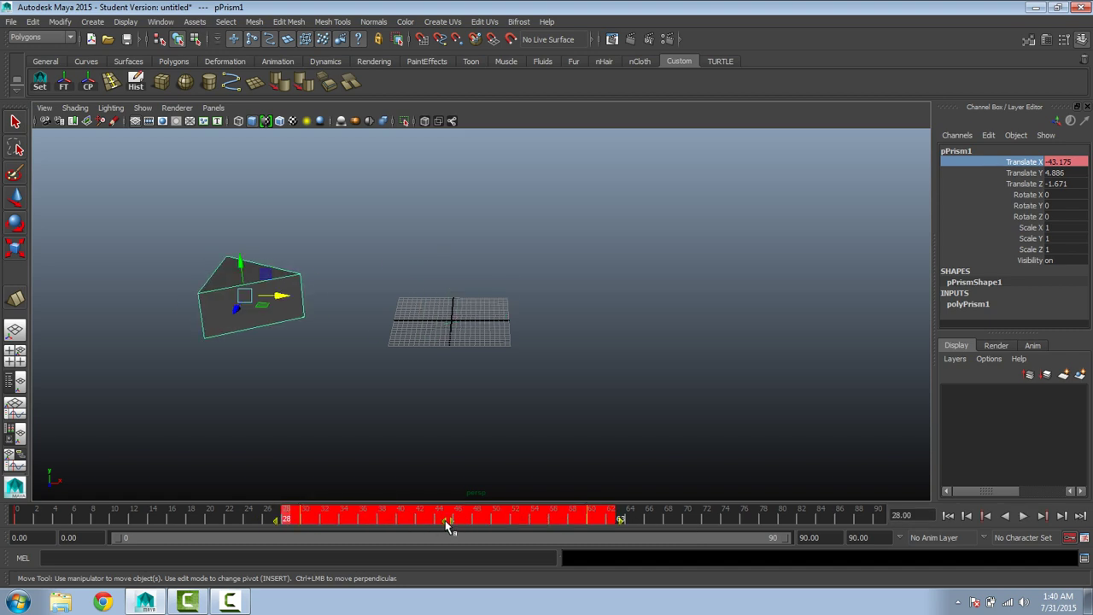
pyautogui.moveTo(443, 521); pyautogui.dragTo(267, 519)
pyautogui.moveTo(68, 516); pyautogui.dragTo(4, 525)
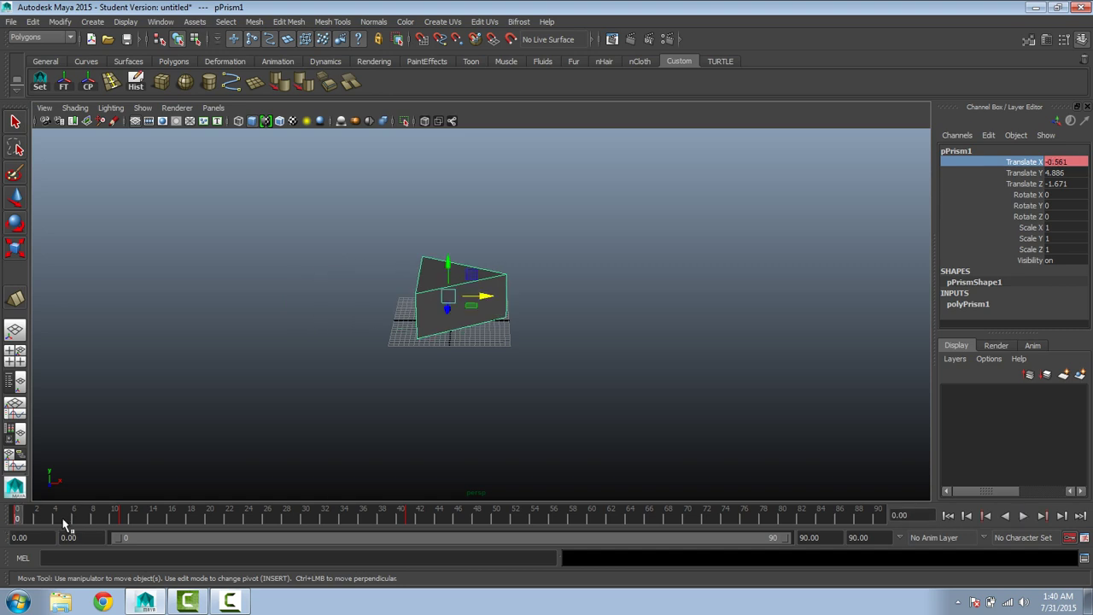
# Step: Play the animation to examine the prism's motion with the shifted keys
pyautogui.click(1022, 517)
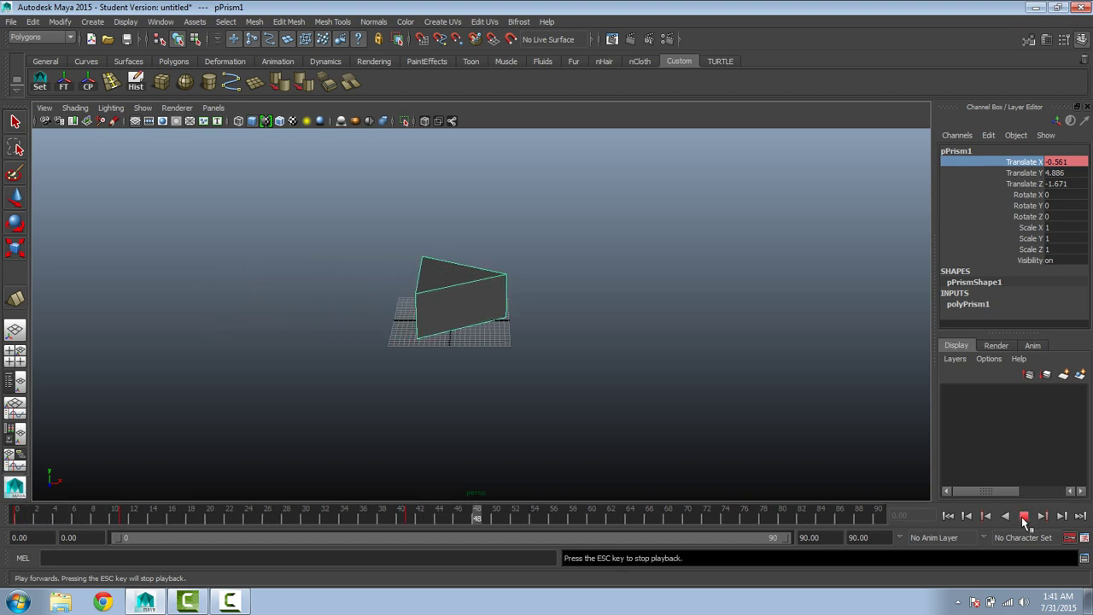
pyautogui.click(1021, 516)
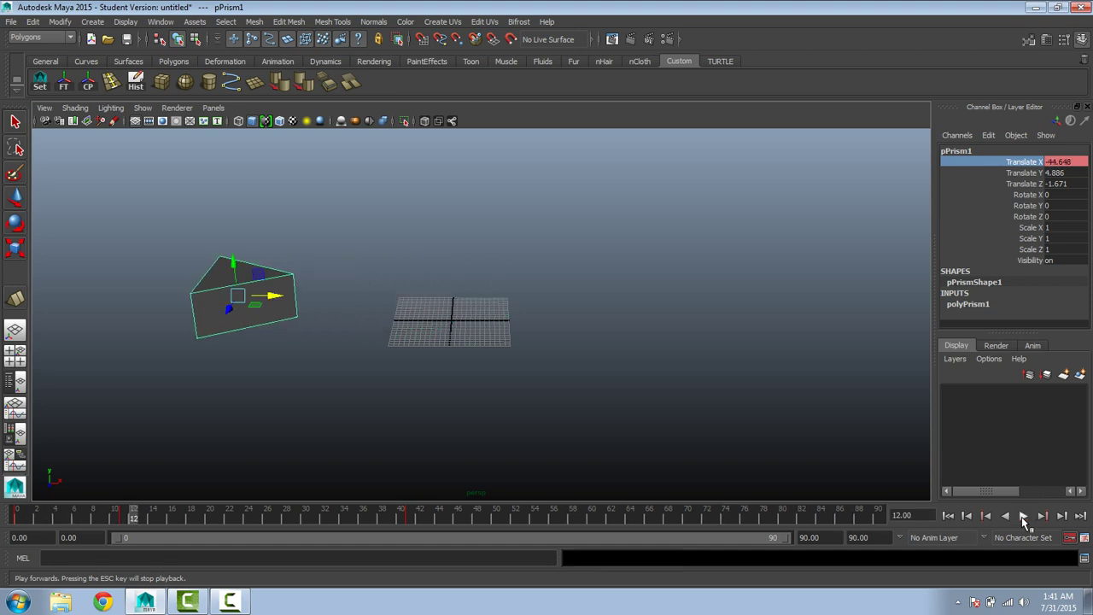
pyautogui.click(1021, 517)
pyautogui.click(1021, 516)
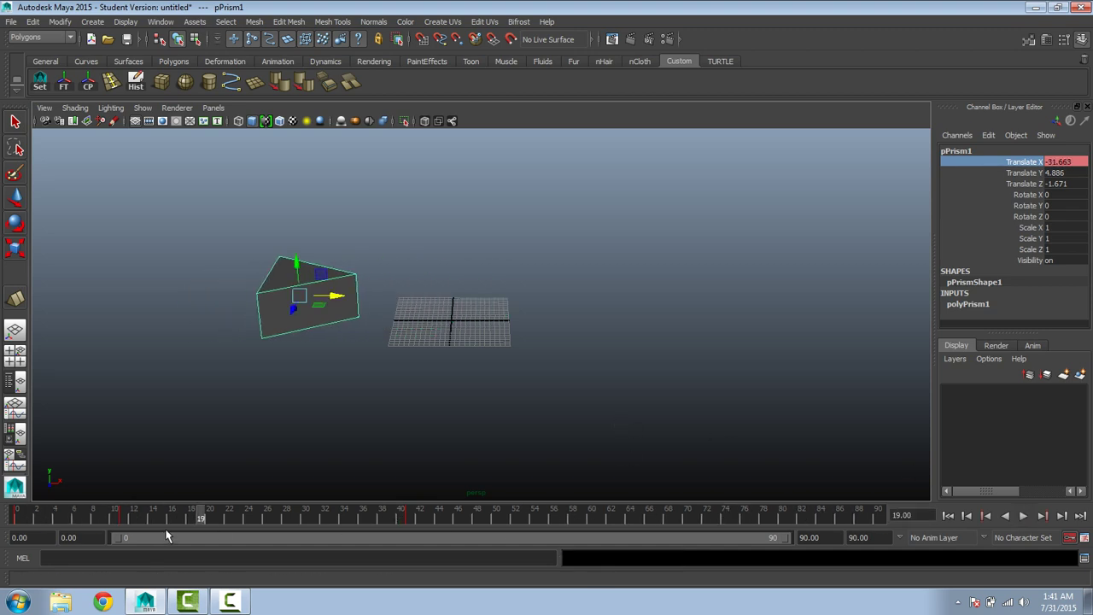
# Step: At frame 22, rotate the prism about the X axis to about -90.3 degrees without keying it
pyautogui.click(221, 520)
pyautogui.click(225, 521)
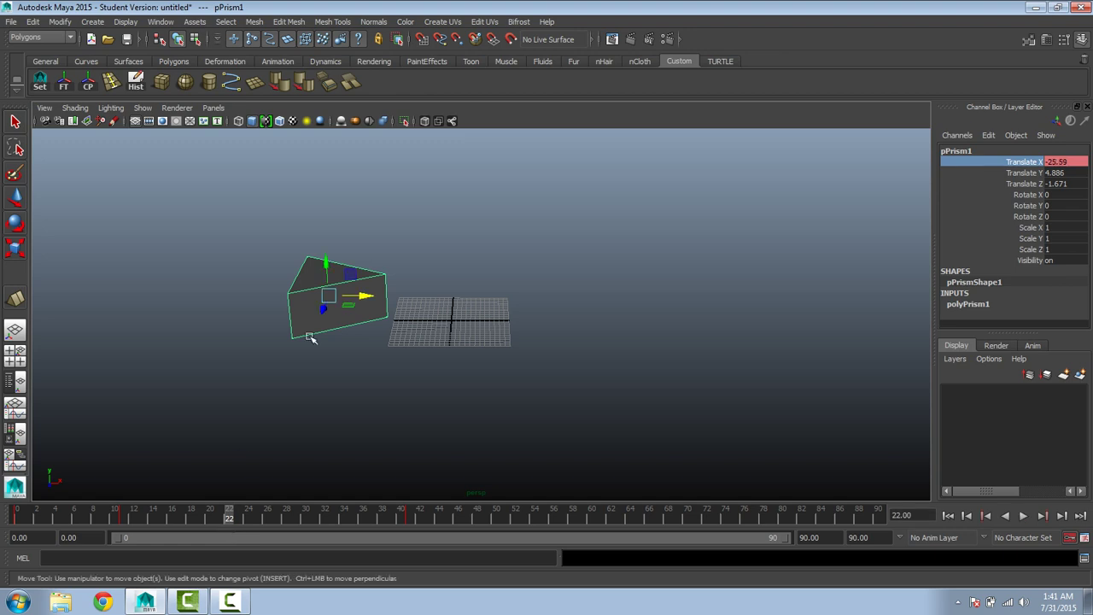
pyautogui.press('e')
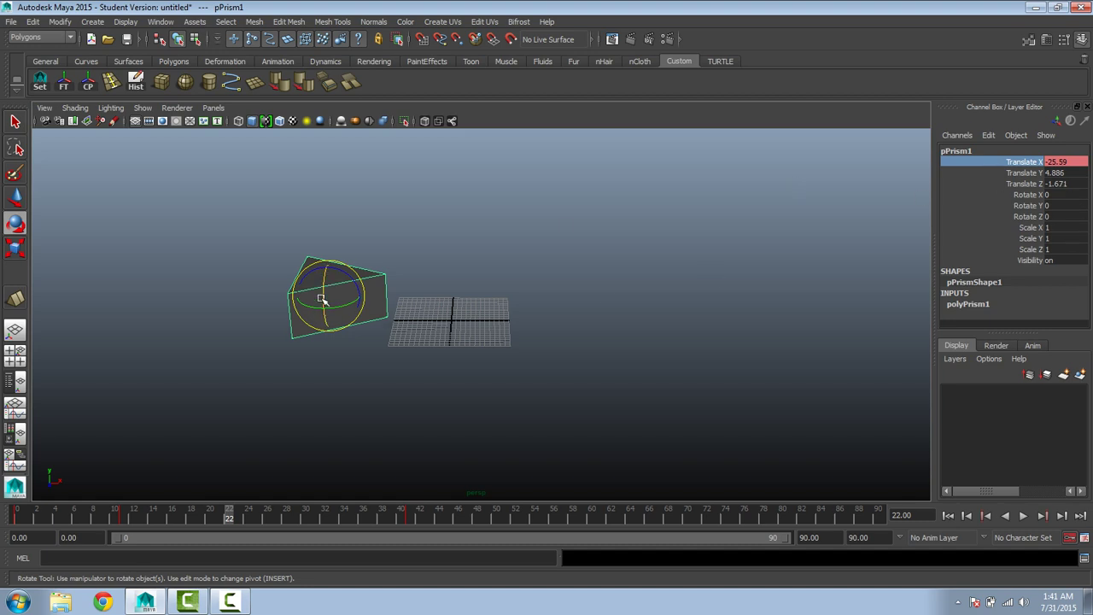
pyautogui.moveTo(320, 259); pyautogui.dragTo(338, 239)
pyautogui.moveTo(323, 288)
pyautogui.mouseDown()
pyautogui.moveTo(327, 161)
pyautogui.moveTo(328, 300)
pyautogui.moveTo(330, 269)
pyautogui.mouseUp()
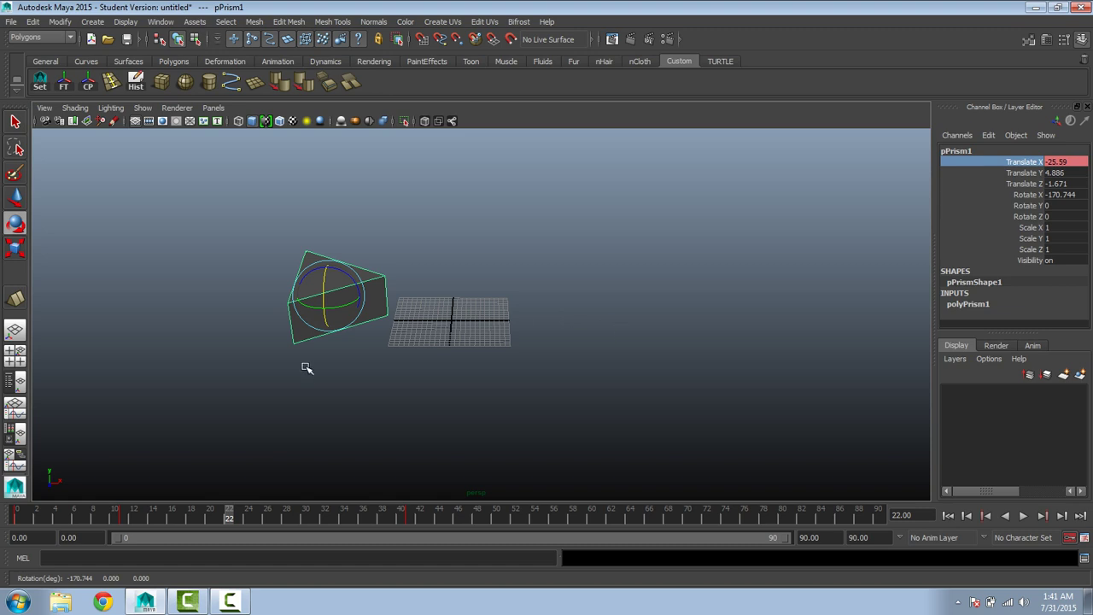
pyautogui.press('s')
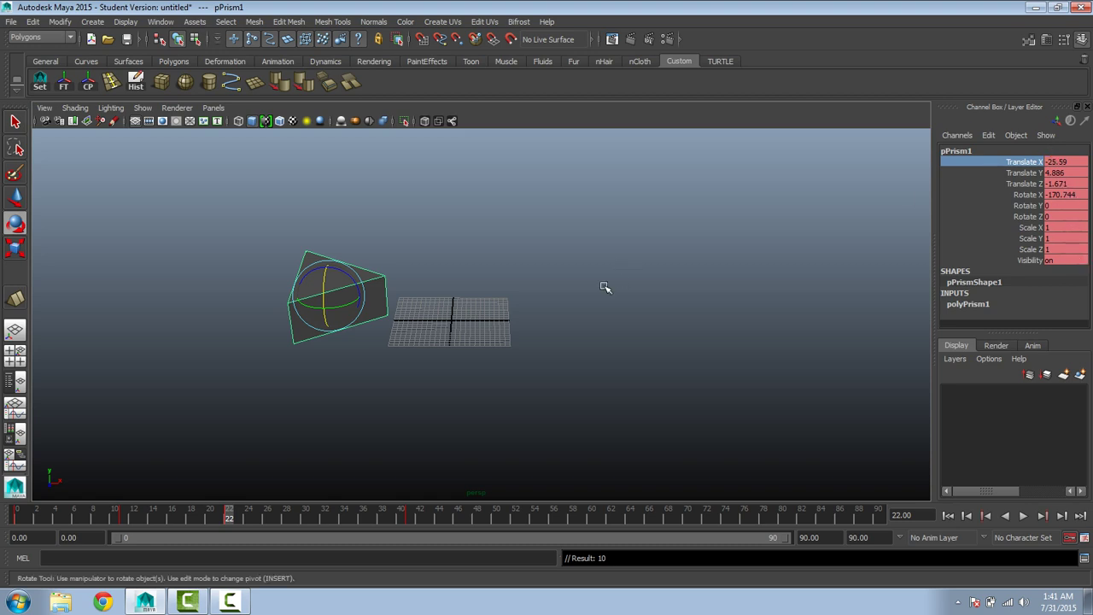
pyautogui.hotkey('ctrl', 'z')
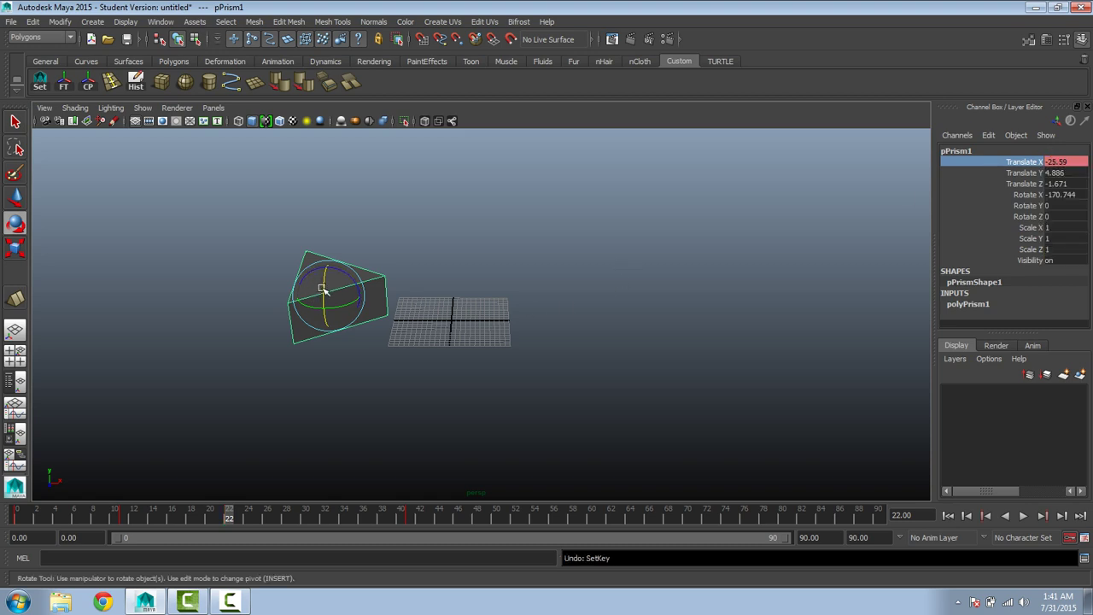
pyautogui.moveTo(322, 288); pyautogui.dragTo(613, 308)
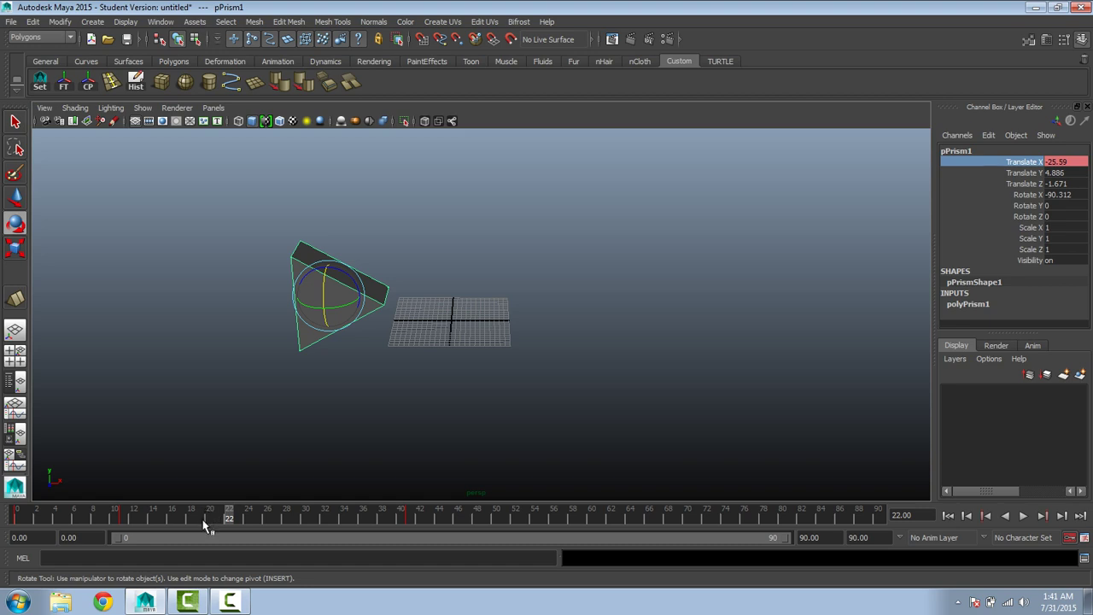
# Step: Play the animation from frame 0 to examine the effect of the unkeyed rotation
pyautogui.moveTo(51, 527); pyautogui.dragTo(16, 517)
pyautogui.click(1024, 517)
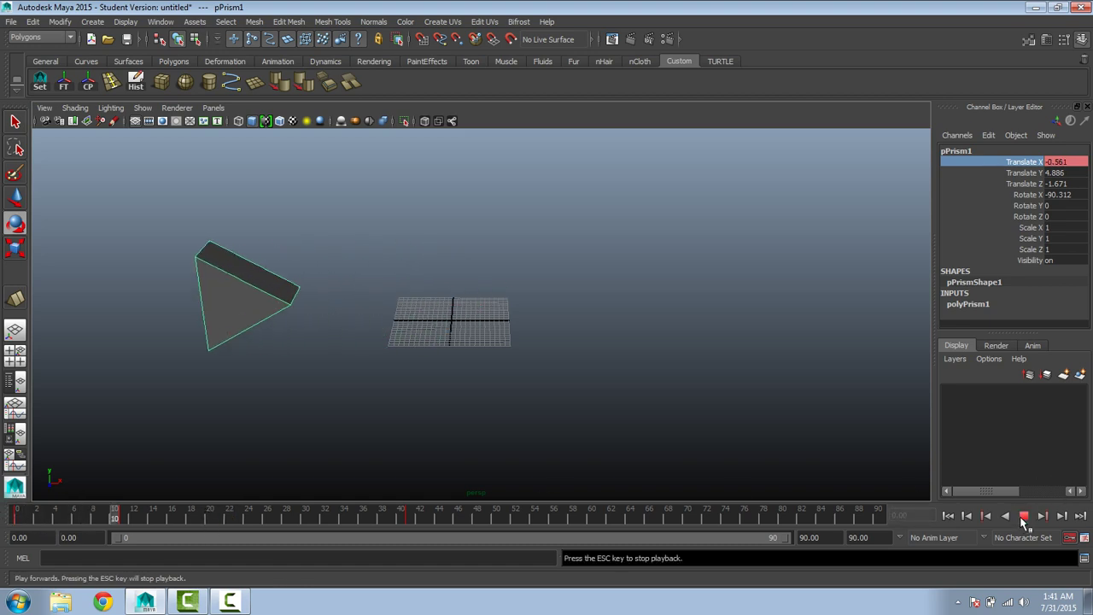
pyautogui.click(1023, 518)
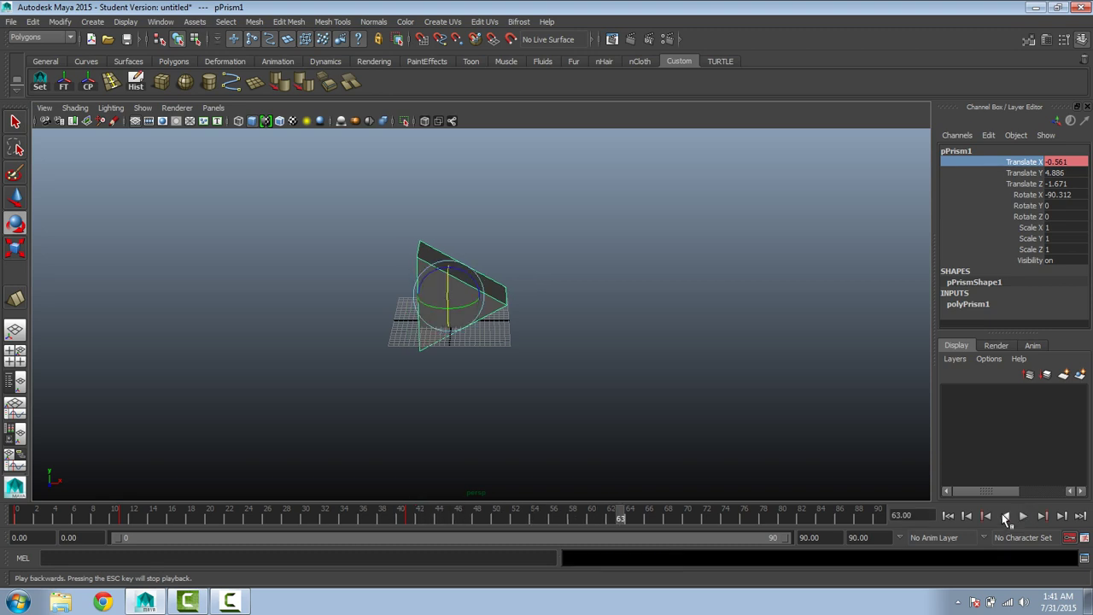
# Step: Key all of the prism's channels at frame 24 and set its Rotate X to 0 at frame 0
pyautogui.click(248, 518)
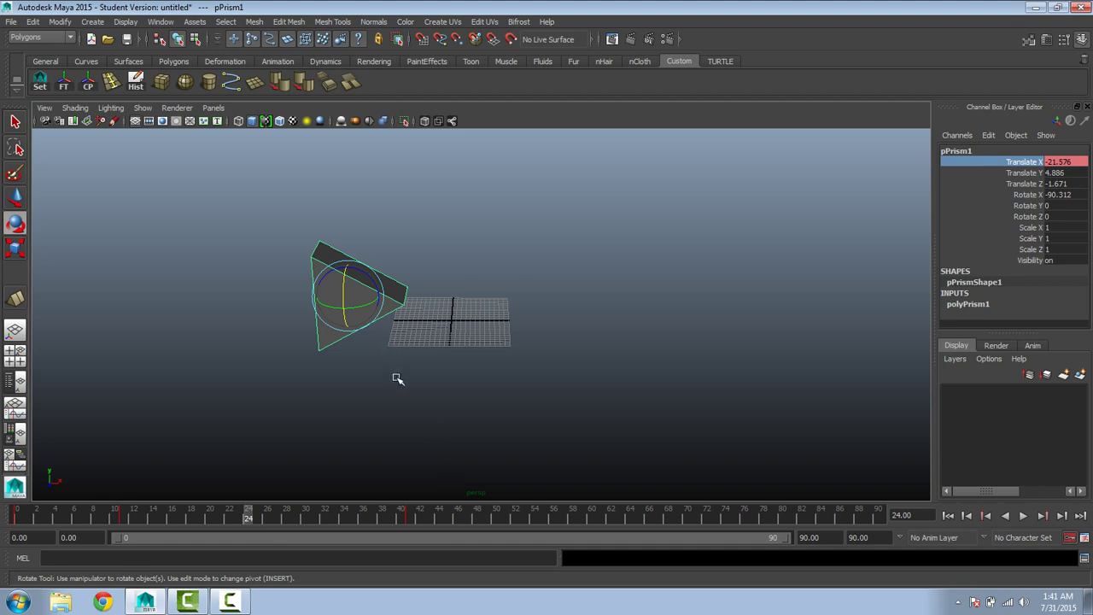
pyautogui.press('s')
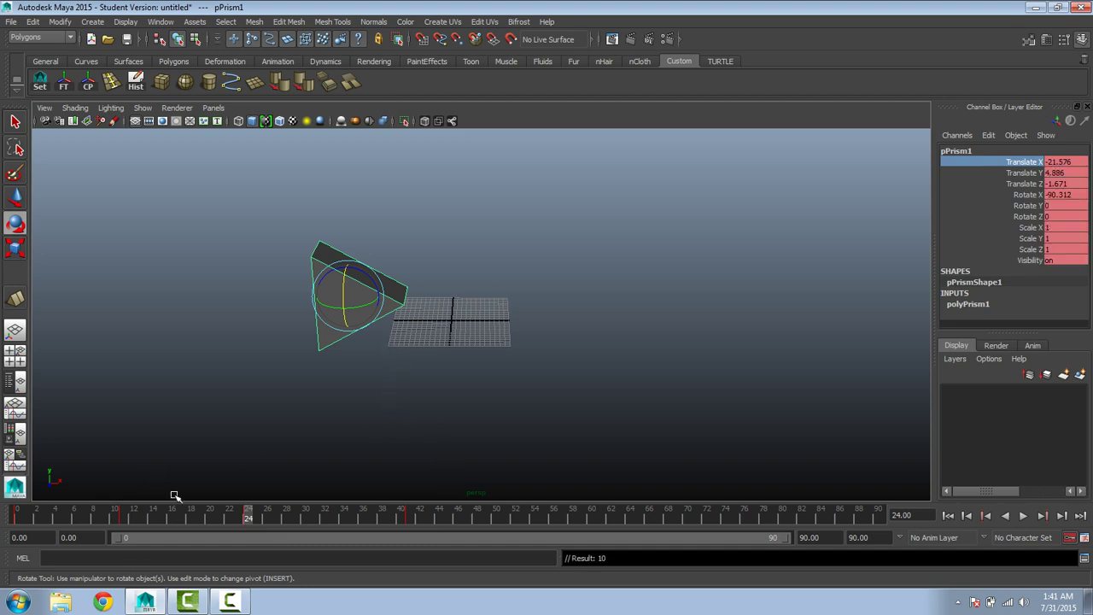
pyautogui.click(18, 517)
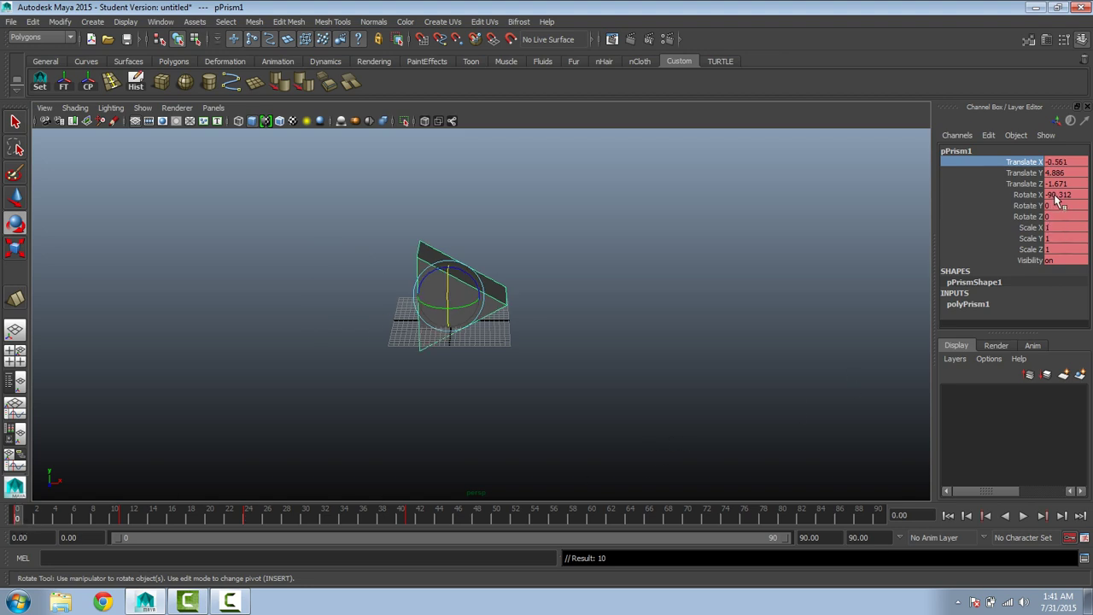
pyautogui.doubleClick(1078, 194)
pyautogui.write('0')
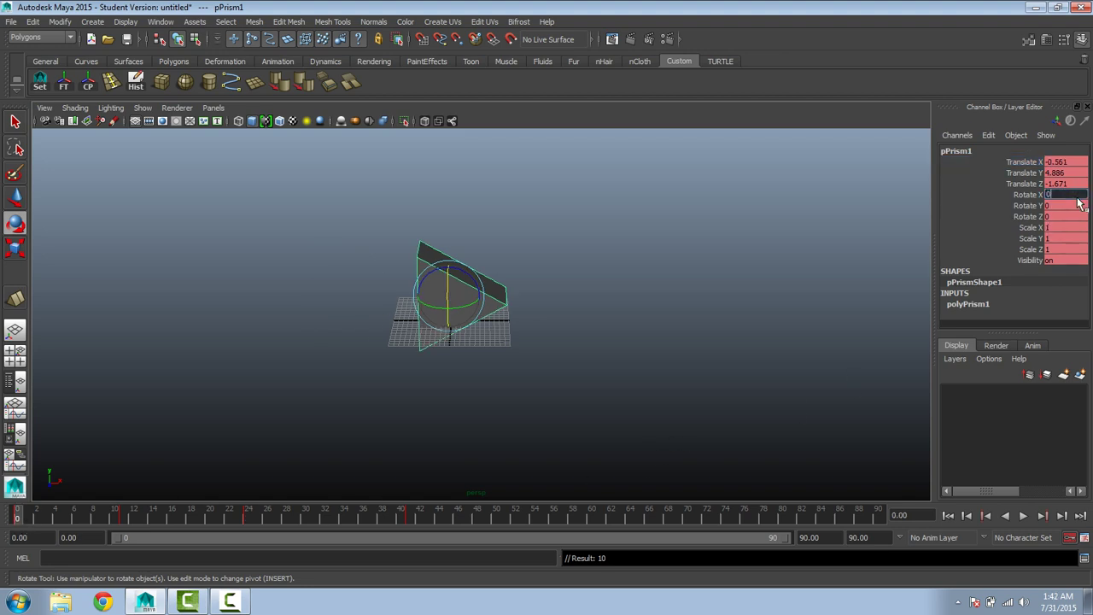
pyautogui.press('Return')
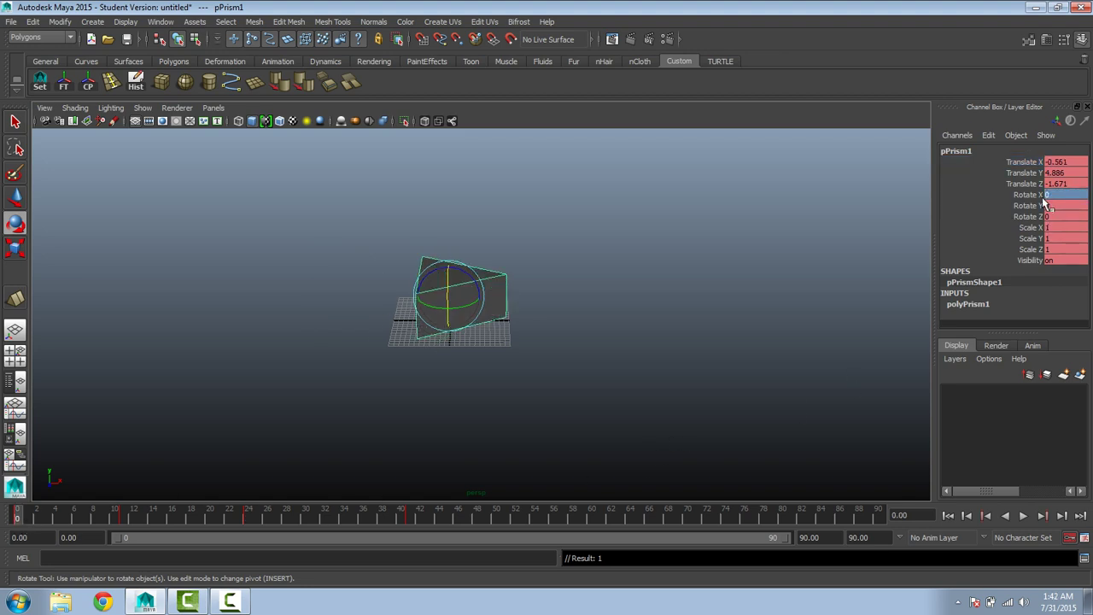
# Step: Play the animation to examine the prism's rotation combined with its movement
pyautogui.click(1024, 516)
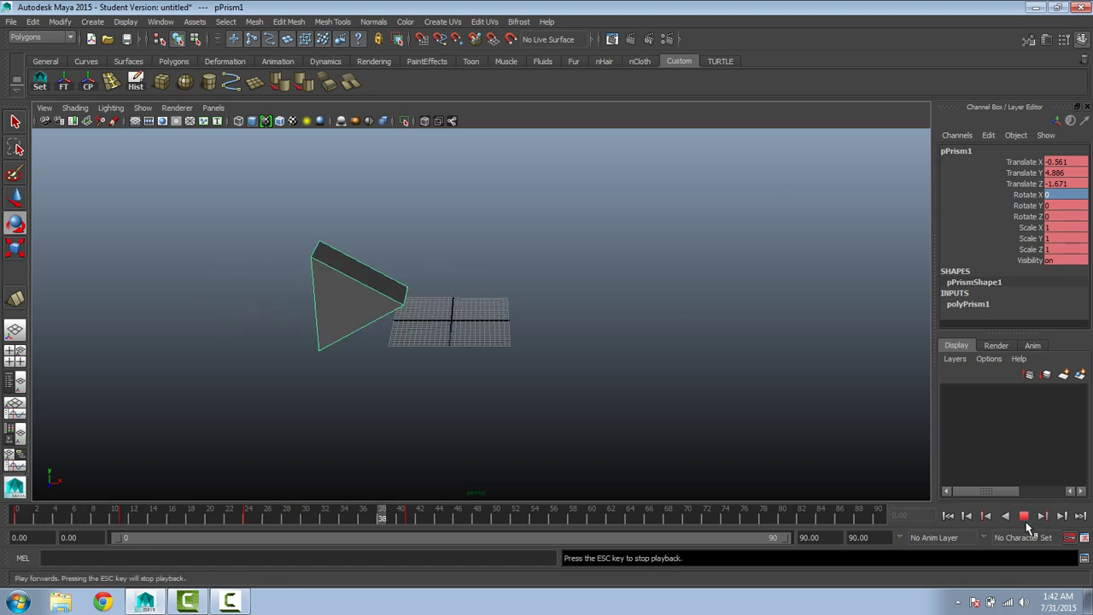
pyautogui.click(1023, 516)
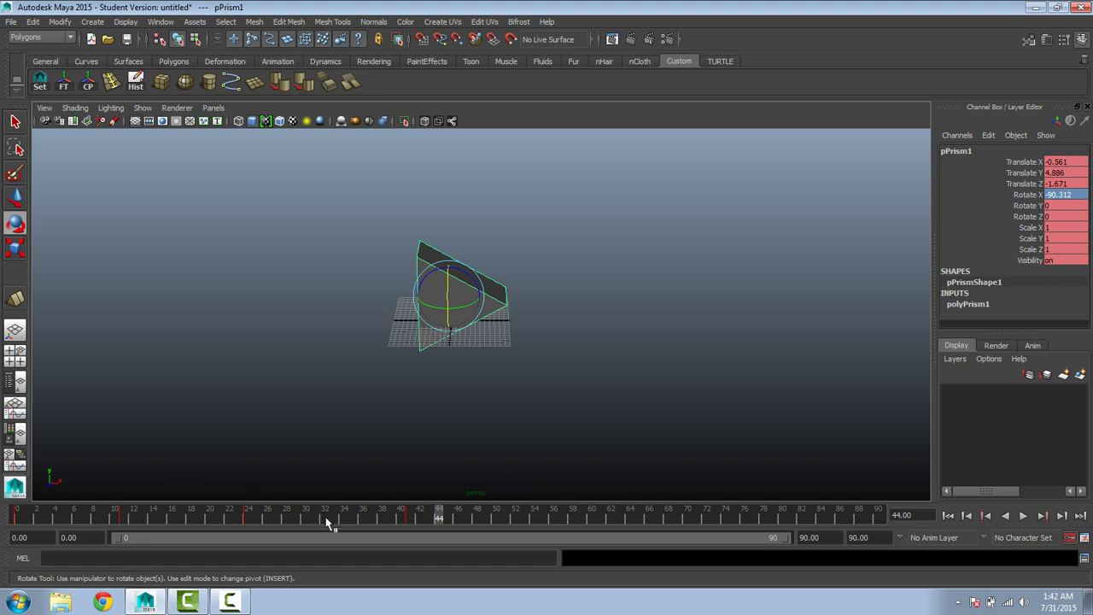
# Step: Open the Animation settings in the preferences and examine the default in tangent choices and the remaining animation options
pyautogui.click(1084, 538)
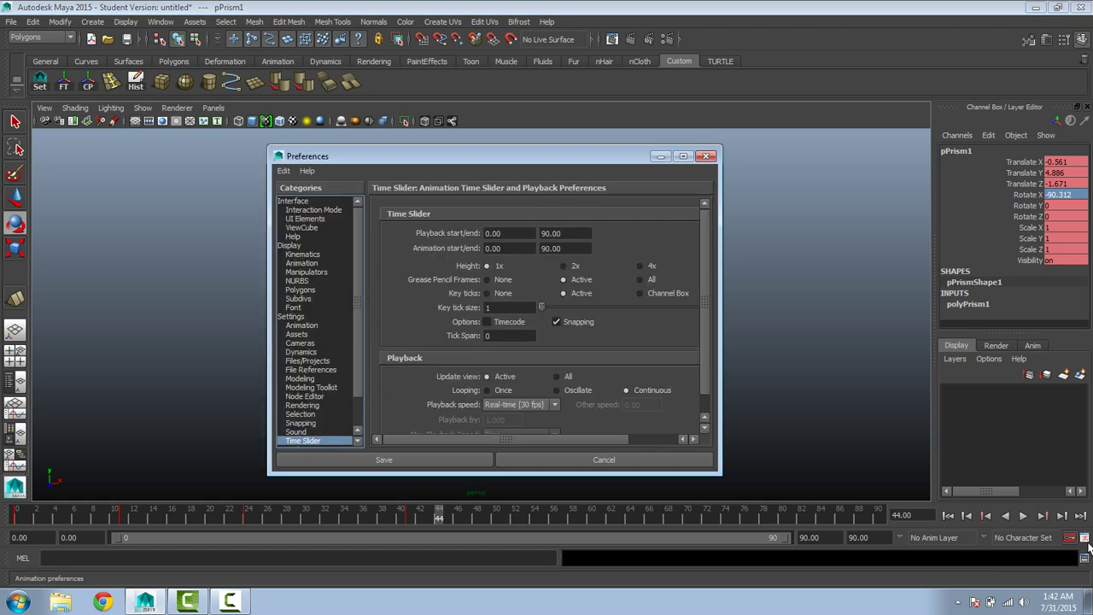
pyautogui.click(300, 264)
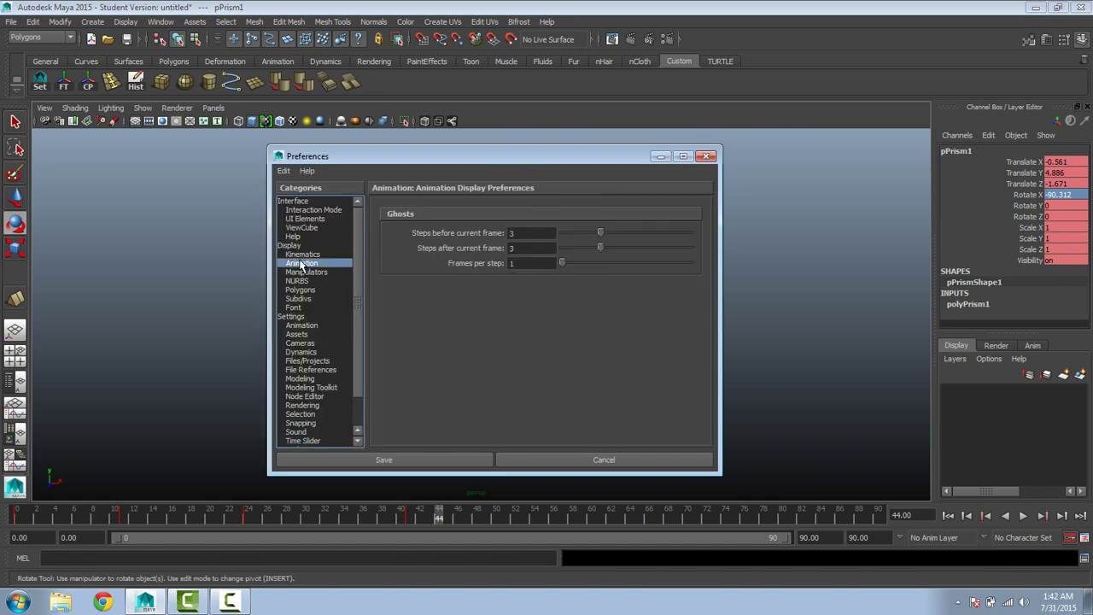
pyautogui.click(301, 325)
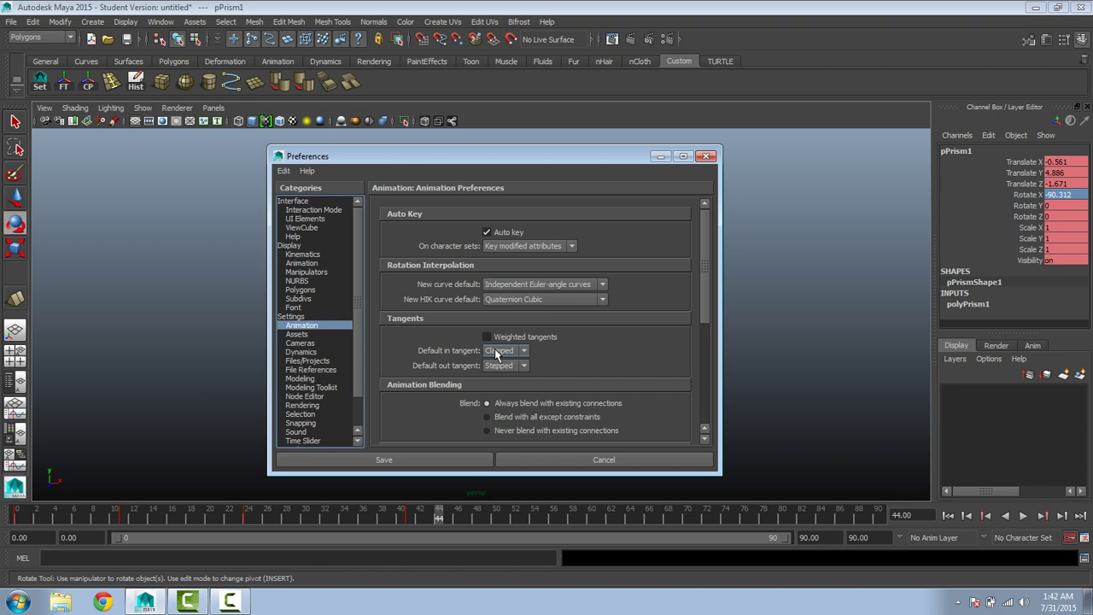
pyautogui.click(497, 352)
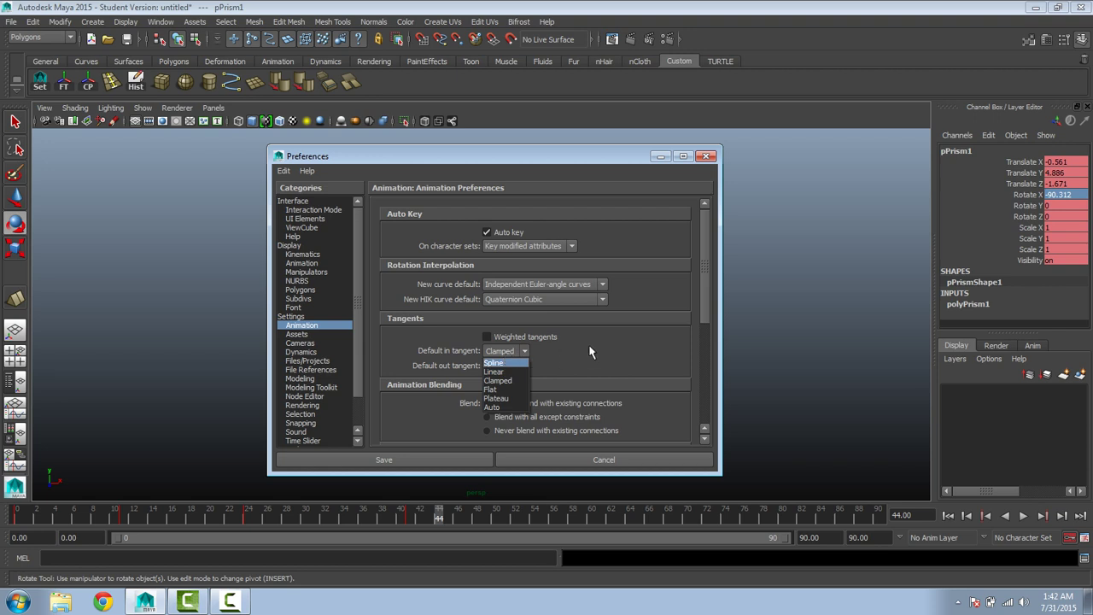
pyautogui.click(288, 171)
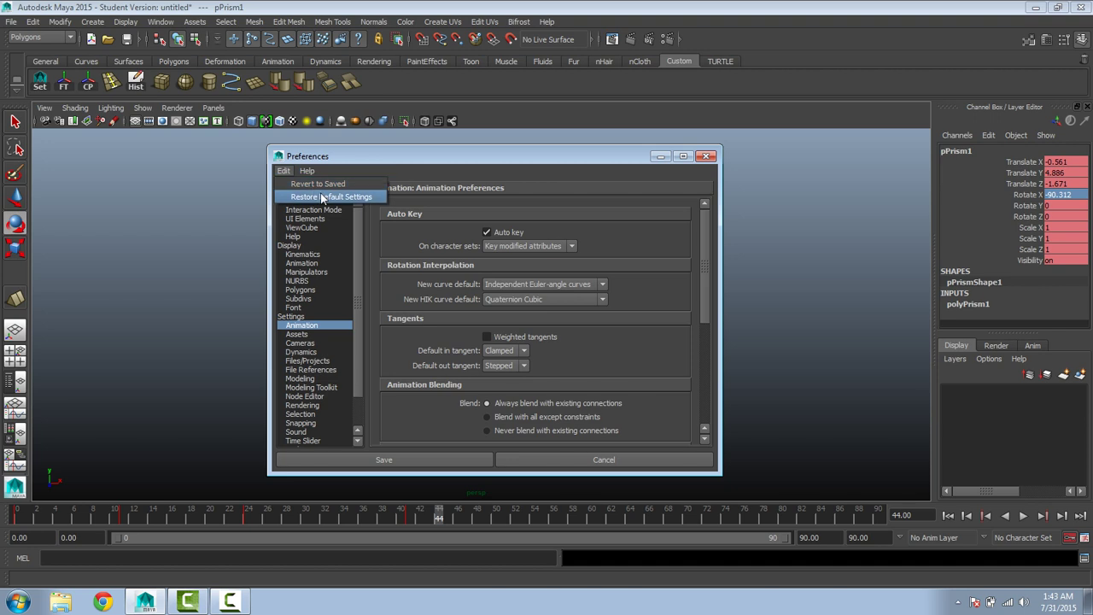
pyautogui.press('Escape')
pyautogui.scroll(-3, 635, 336)
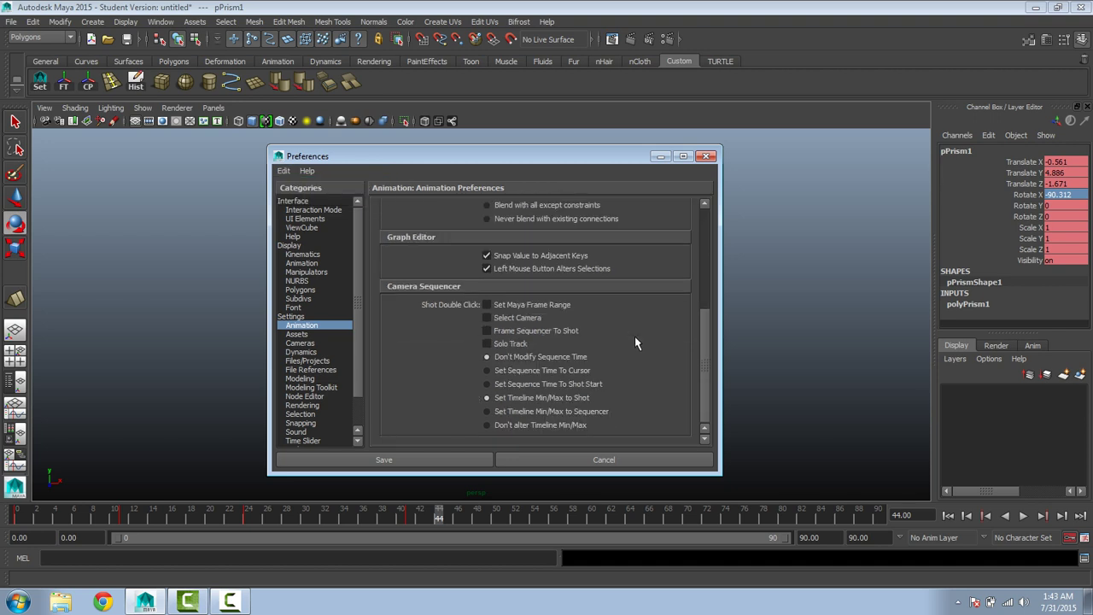
pyautogui.scroll(2, 634, 339)
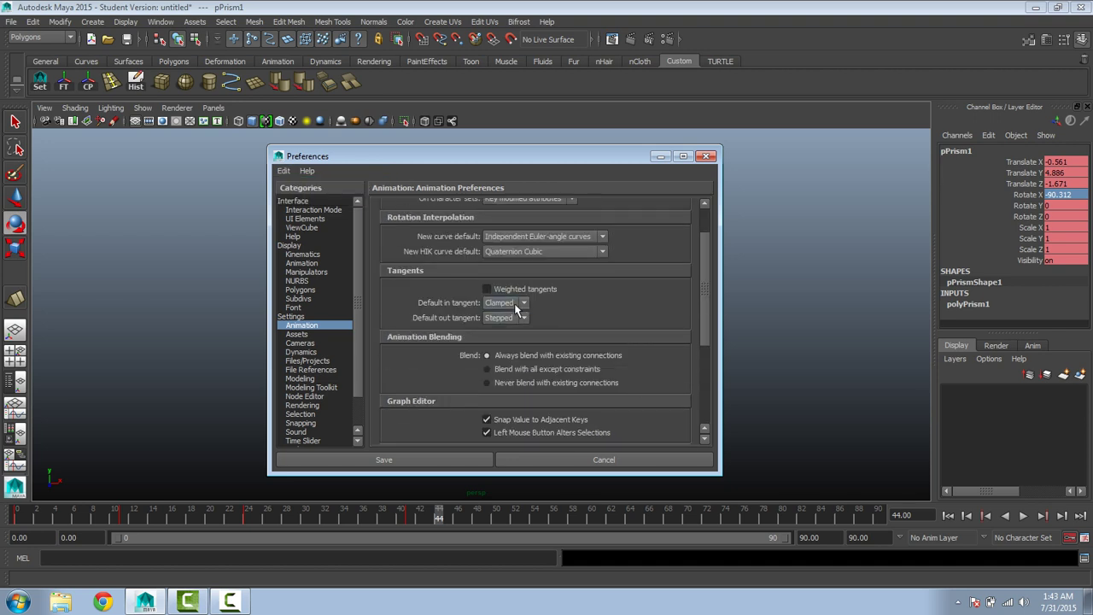
# Step: Set both the default in tangent and the default out tangent to Spline and save the preferences
pyautogui.click(504, 304)
pyautogui.click(499, 315)
pyautogui.click(504, 318)
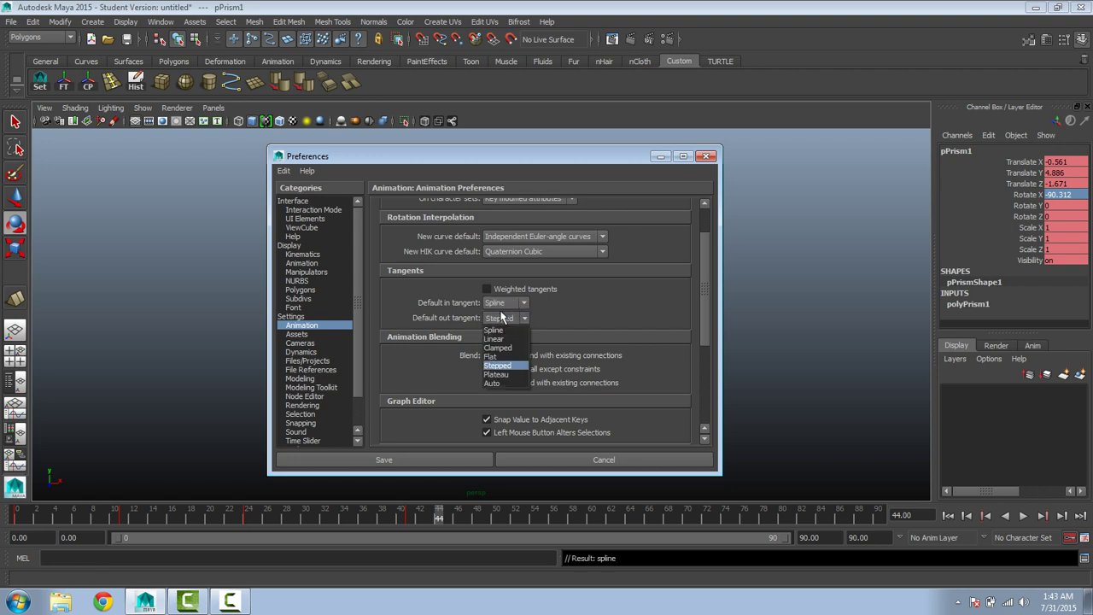
pyautogui.click(511, 329)
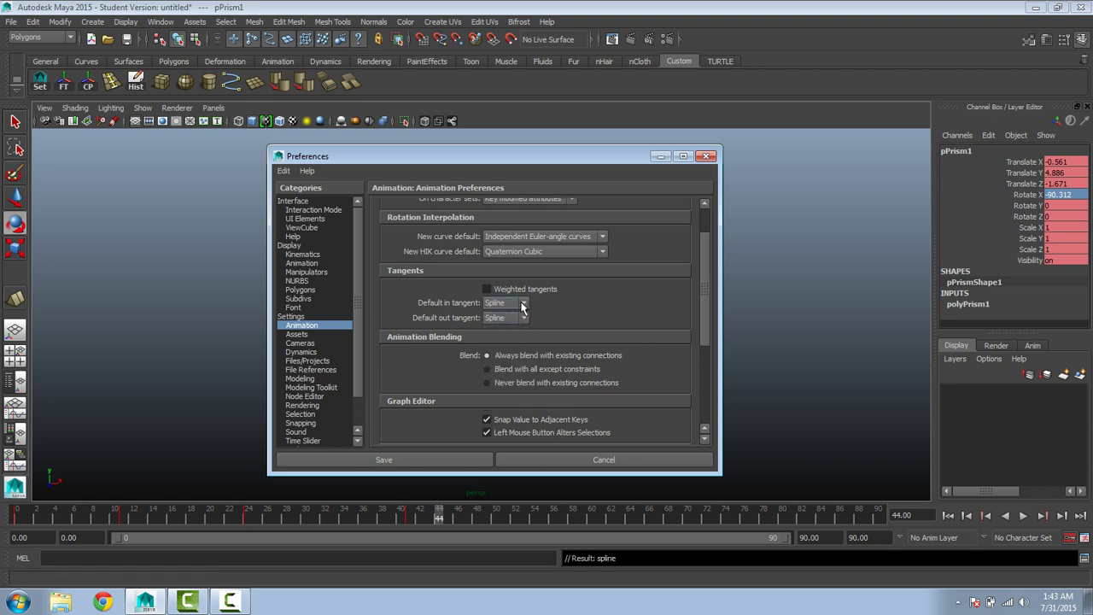
pyautogui.click(422, 460)
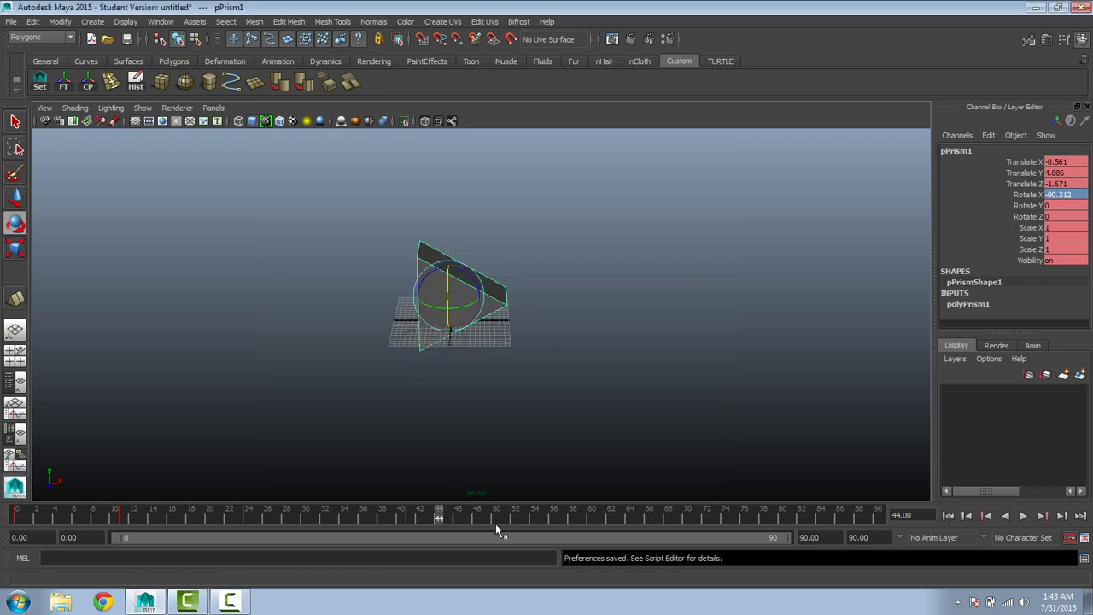
# Step: Play the animation from frame 0 to examine how the existing keys behave under the new default tangents
pyautogui.hotkey('alt', 'v')
pyautogui.press('Escape')
pyautogui.press('e')
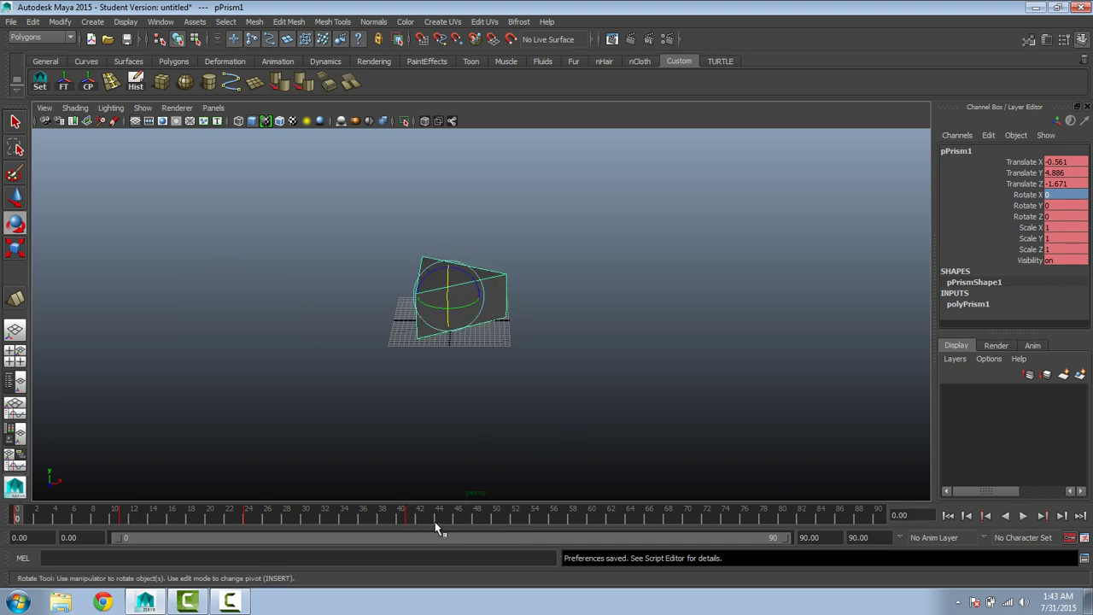
pyautogui.hotkey('alt', 'v')
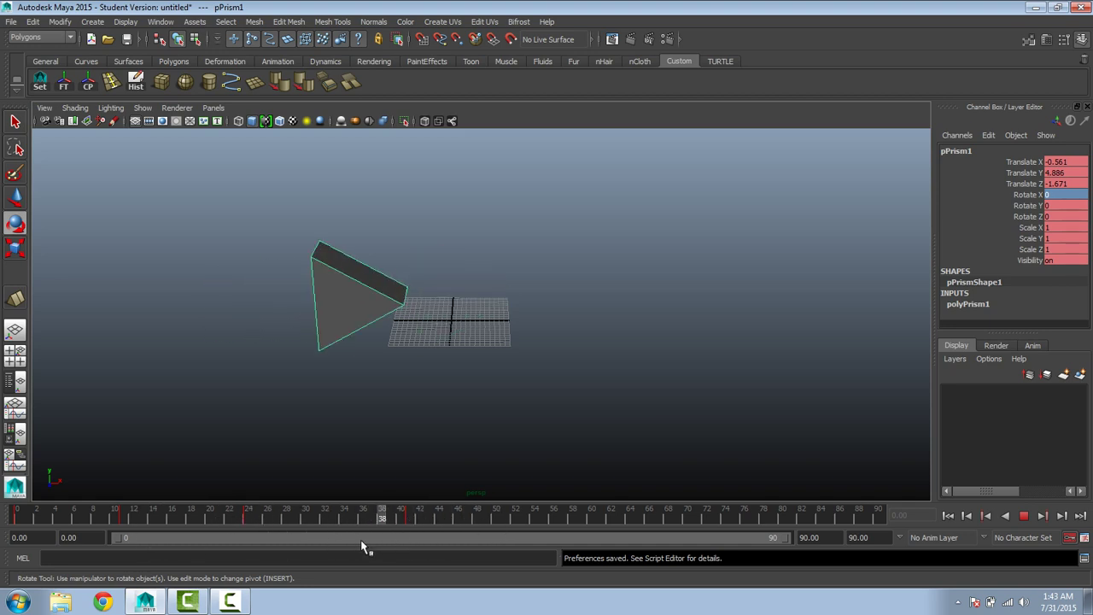
pyautogui.press('Escape')
# Step: Select the prism's keys from frame 0 through about frame 42 on the timeline and set their tangents to Linear
pyautogui.keyDown('shift'); pyautogui.moveTo(416, 521); pyautogui.dragTo(17, 518); pyautogui.keyUp('shift')
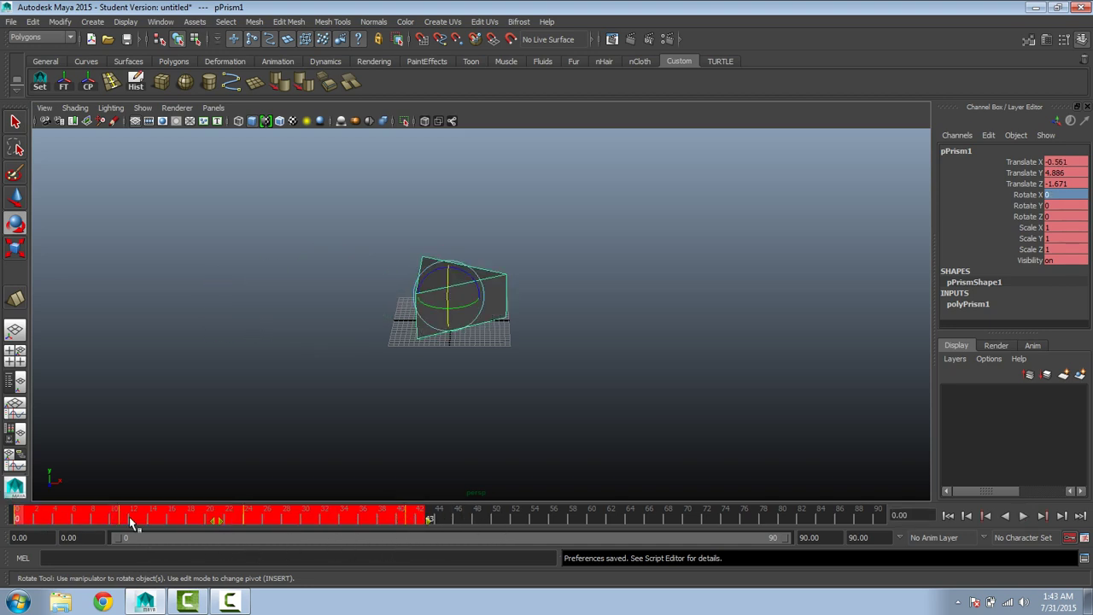
pyautogui.rightClick(363, 518)
pyautogui.moveTo(414, 387)
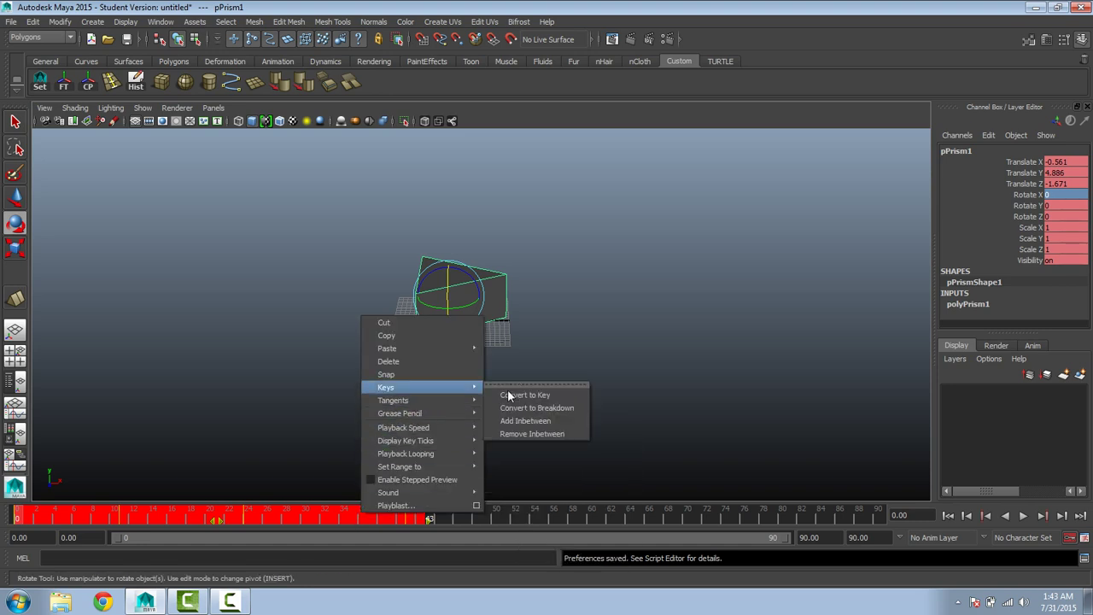
pyautogui.moveTo(461, 399)
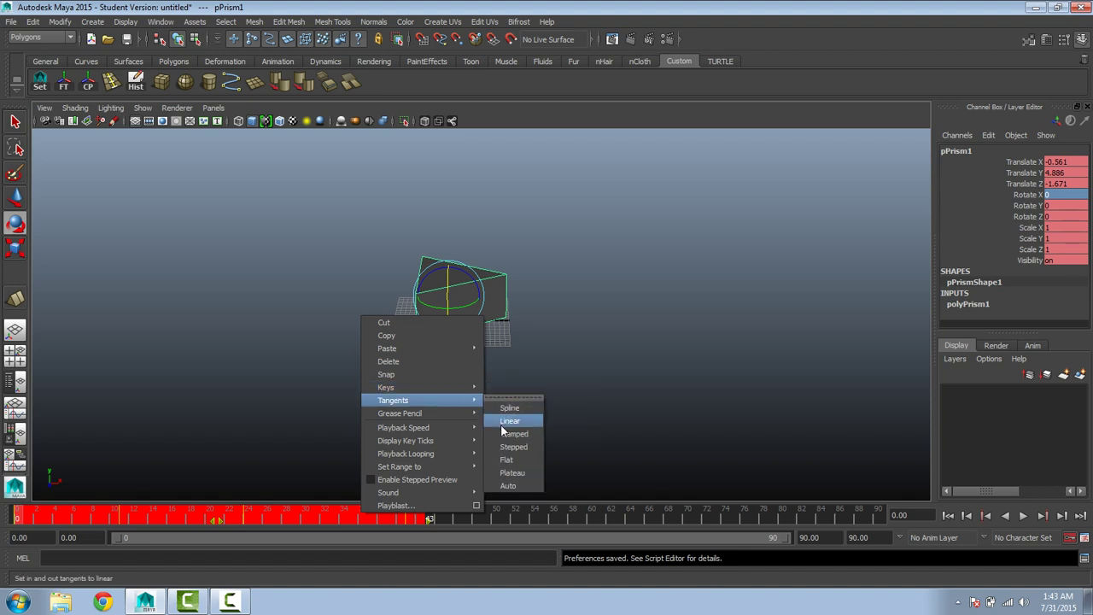
pyautogui.click(504, 422)
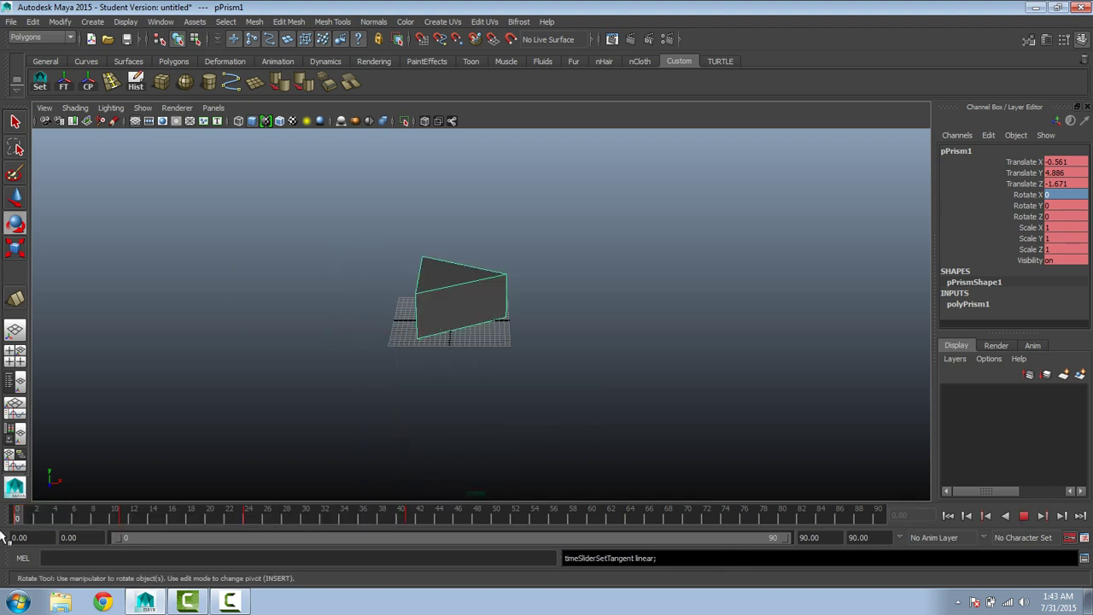
# Step: Play the animation to examine the prism's motion with linear tangents
pyautogui.click(1029, 515)
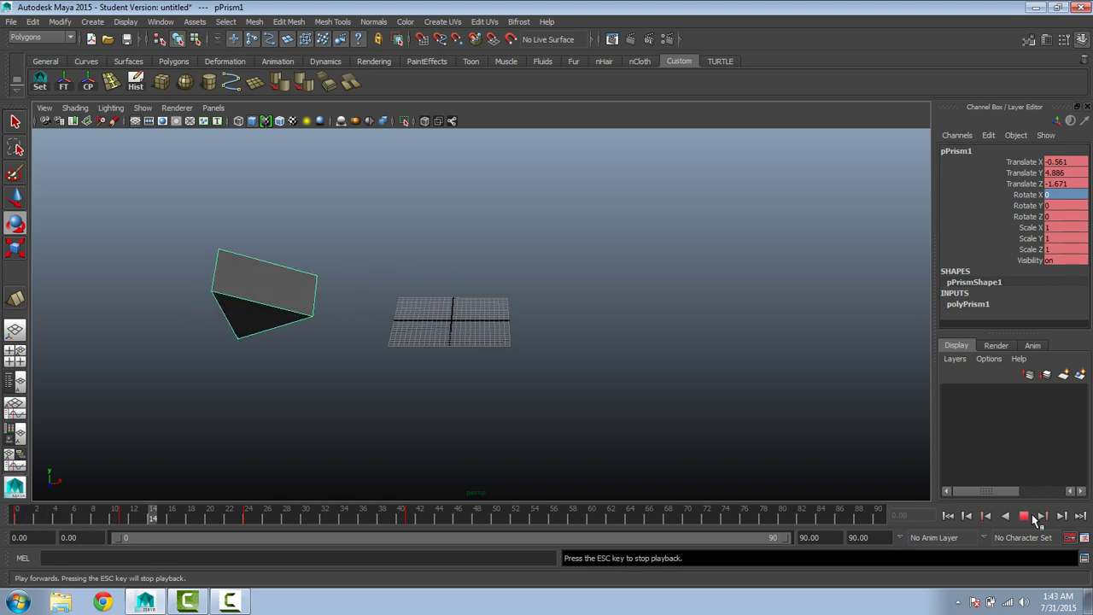
pyautogui.click(1031, 515)
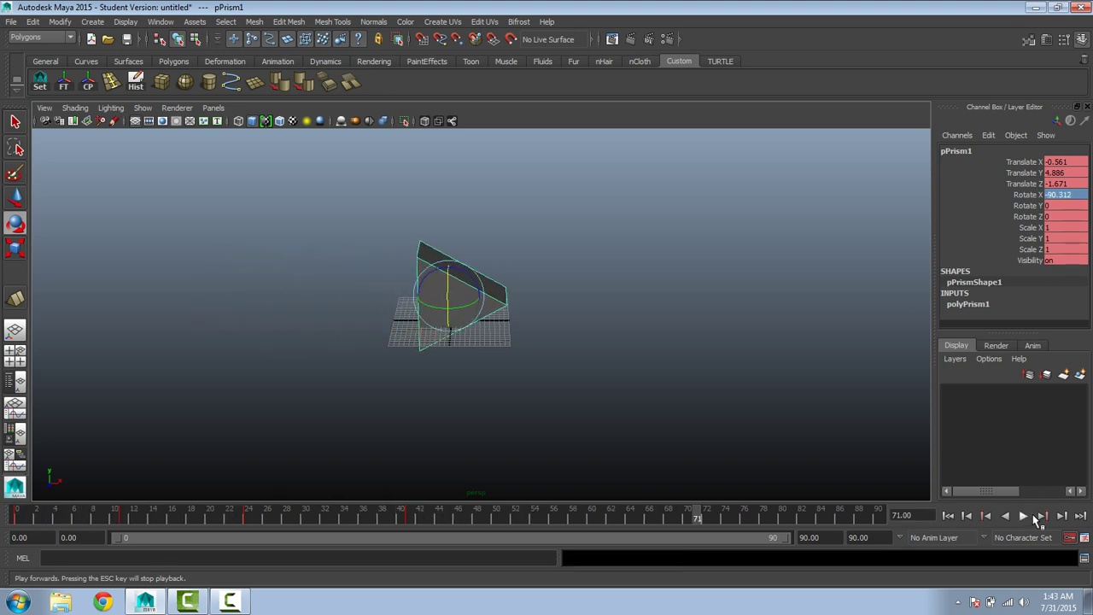
pyautogui.hotkey('alt', 'v')
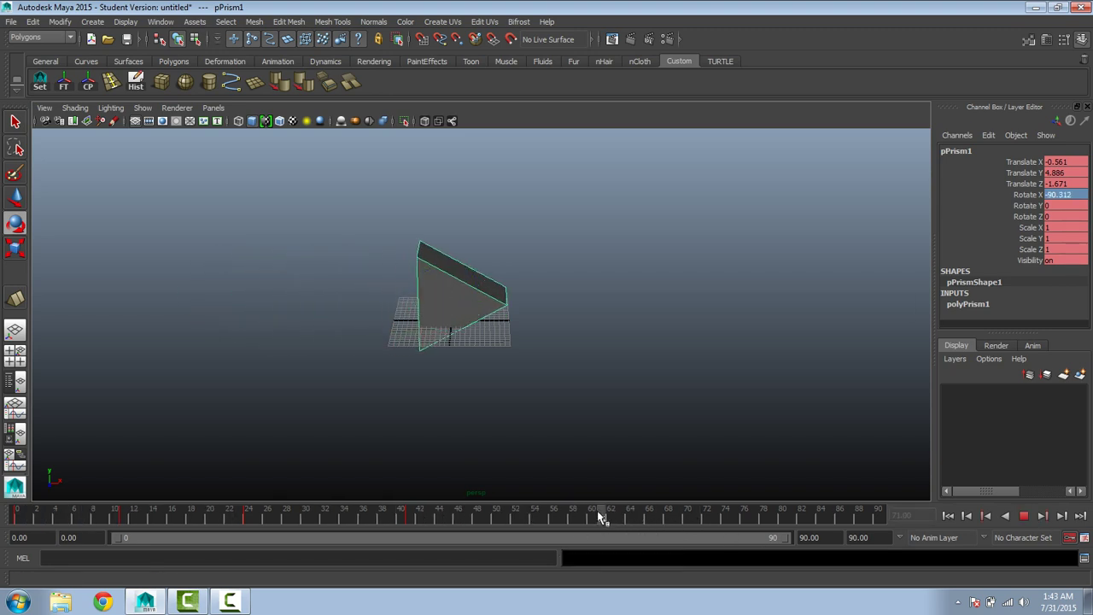
# Step: At frame 60, rotate the prism about the X axis to about -550 degrees and key it
pyautogui.click(592, 515)
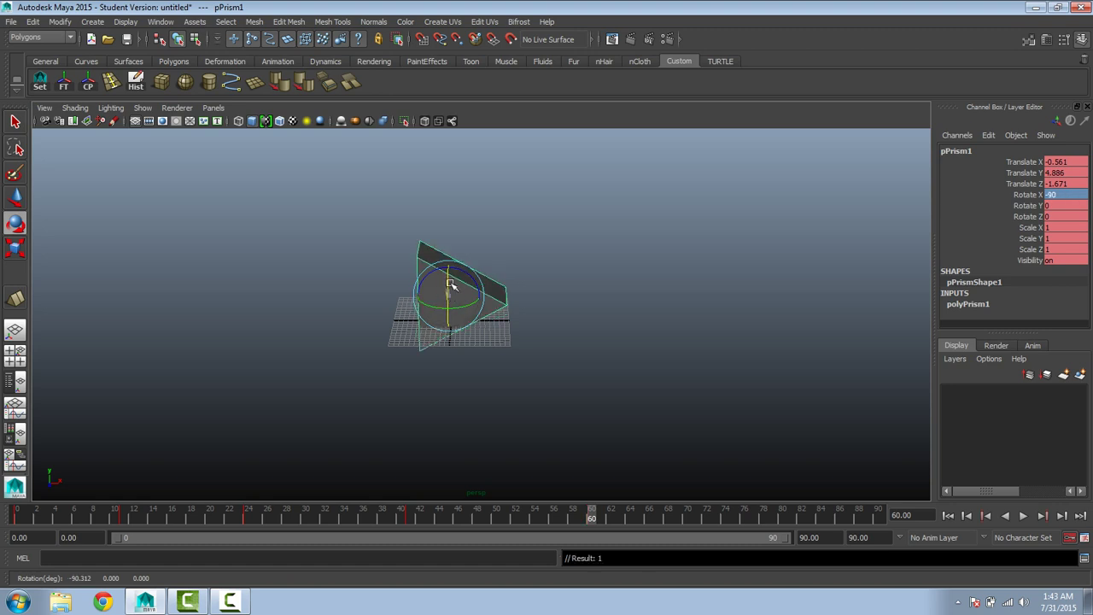
pyautogui.moveTo(450, 284); pyautogui.dragTo(442, 194)
pyautogui.moveTo(446, 305); pyautogui.dragTo(452, 216)
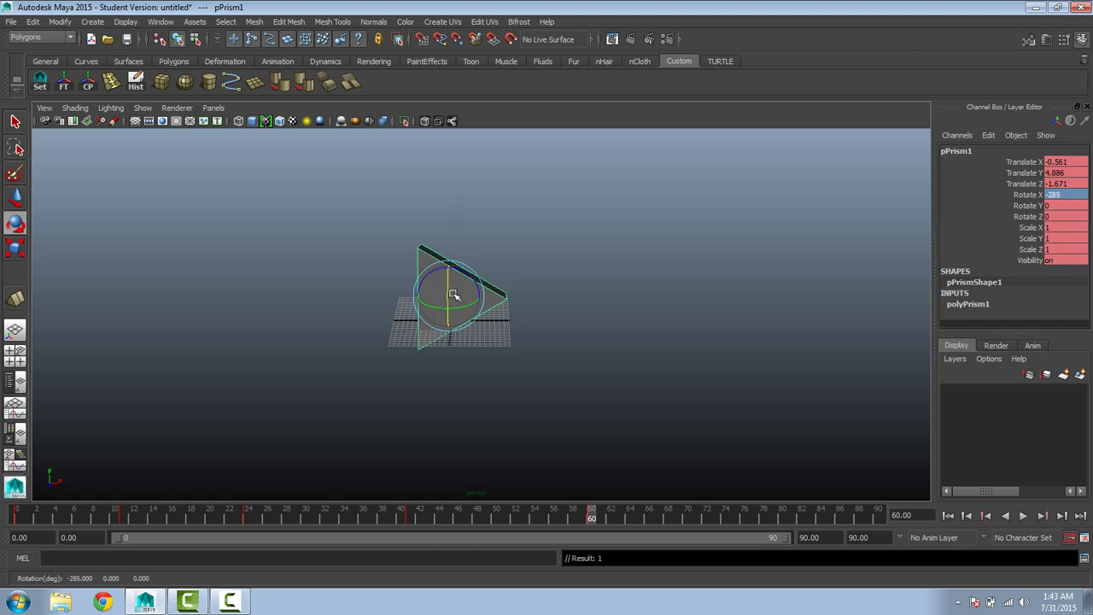
pyautogui.moveTo(447, 290); pyautogui.dragTo(411, 548)
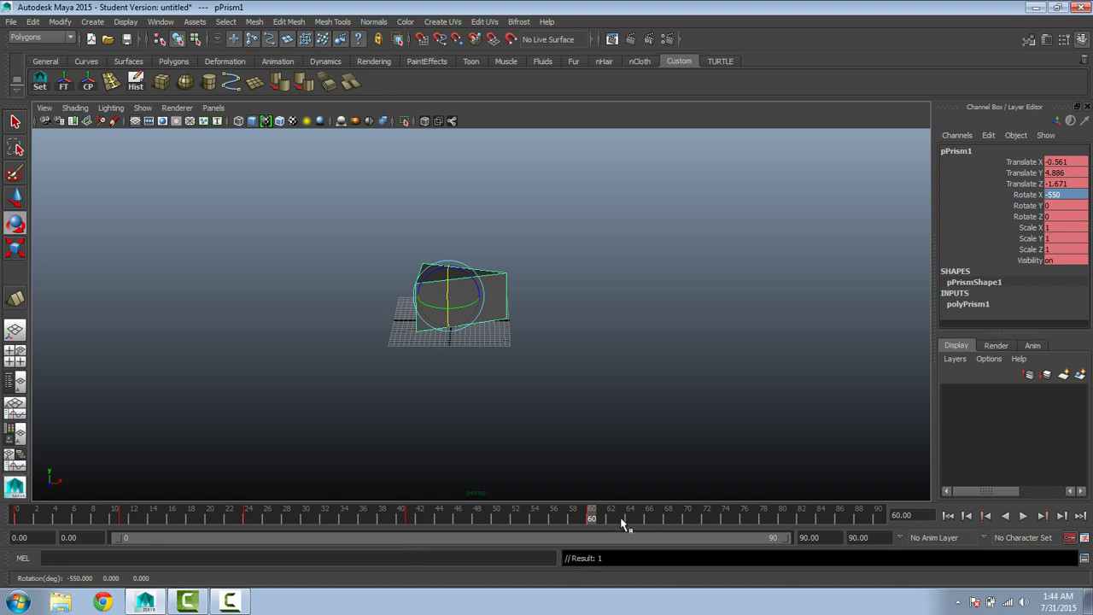
# Step: Key the prism at frame 80, moved along X to about 76.36 and rotated about Z to about -88.3 degrees
pyautogui.moveTo(623, 522); pyautogui.dragTo(708, 518)
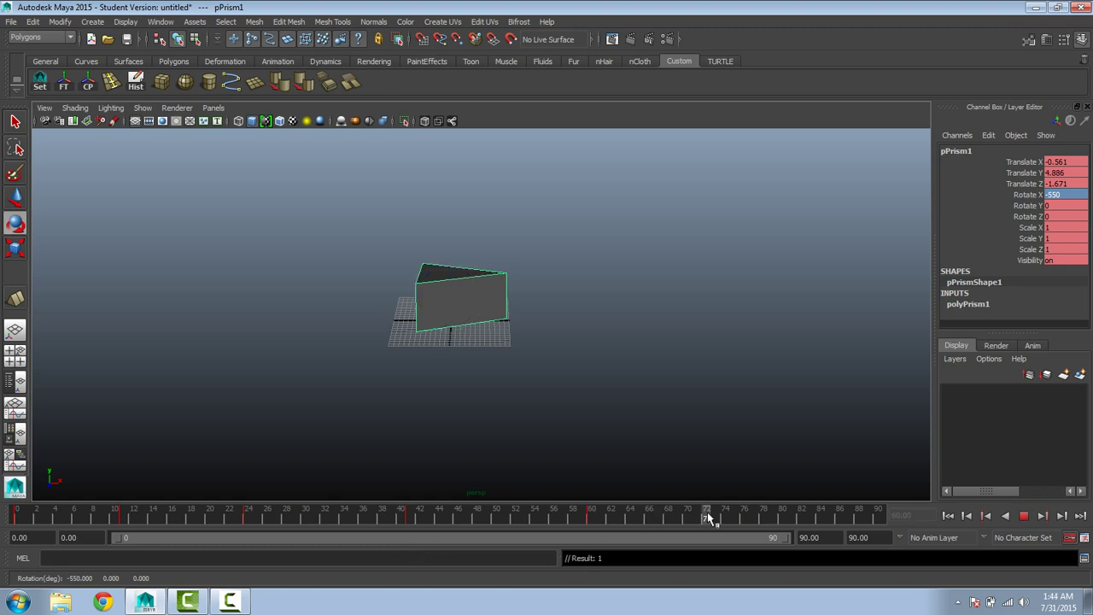
pyautogui.click(781, 515)
pyautogui.press('e')
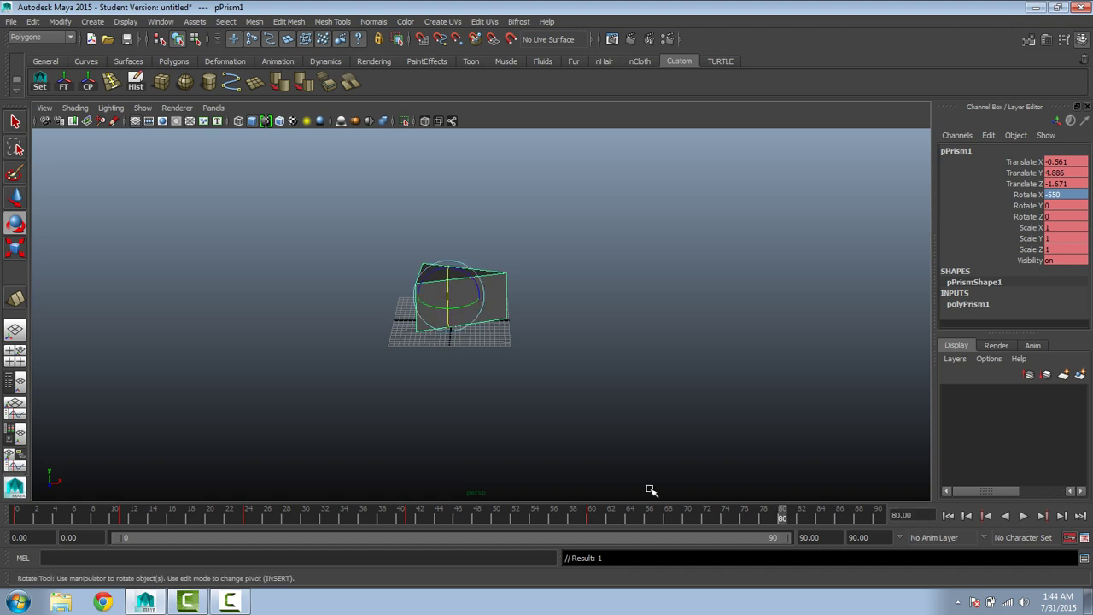
pyautogui.press('w')
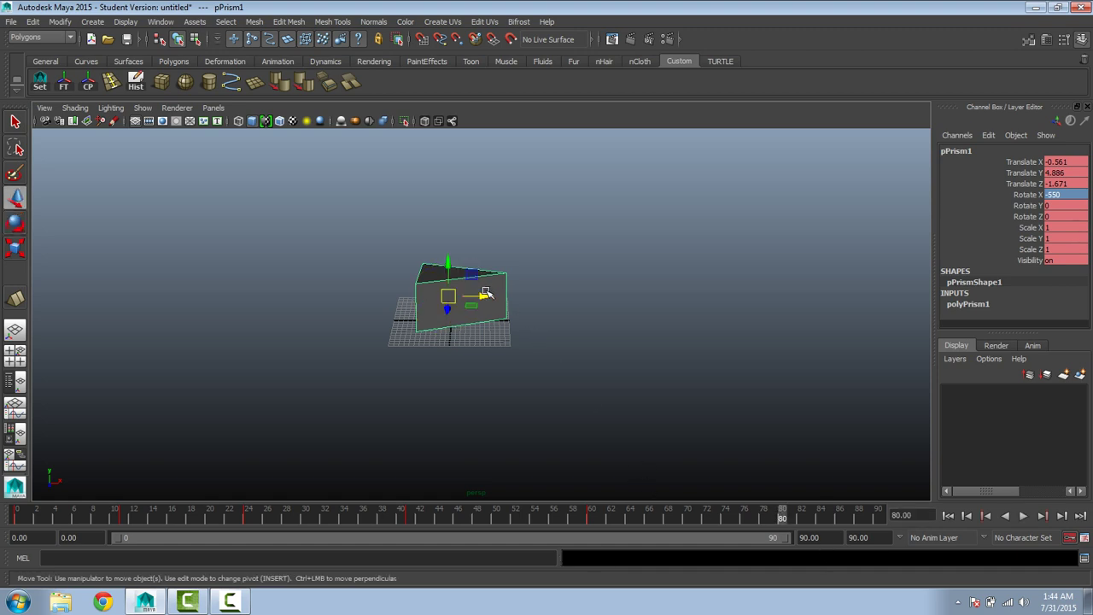
pyautogui.moveTo(484, 293); pyautogui.dragTo(855, 305)
pyautogui.press('e')
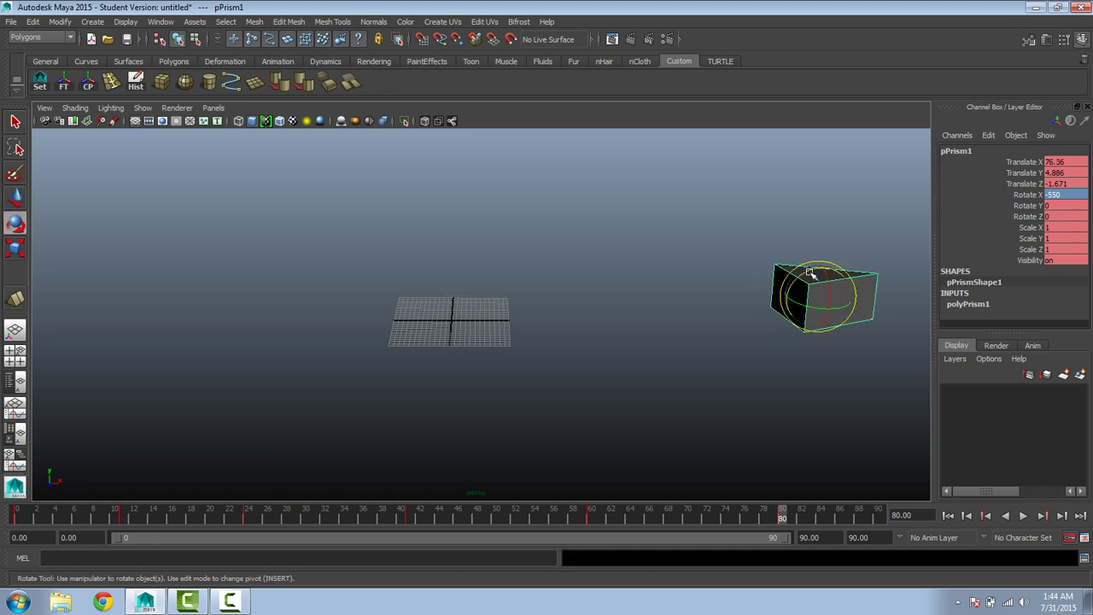
pyautogui.moveTo(809, 271); pyautogui.dragTo(976, 262)
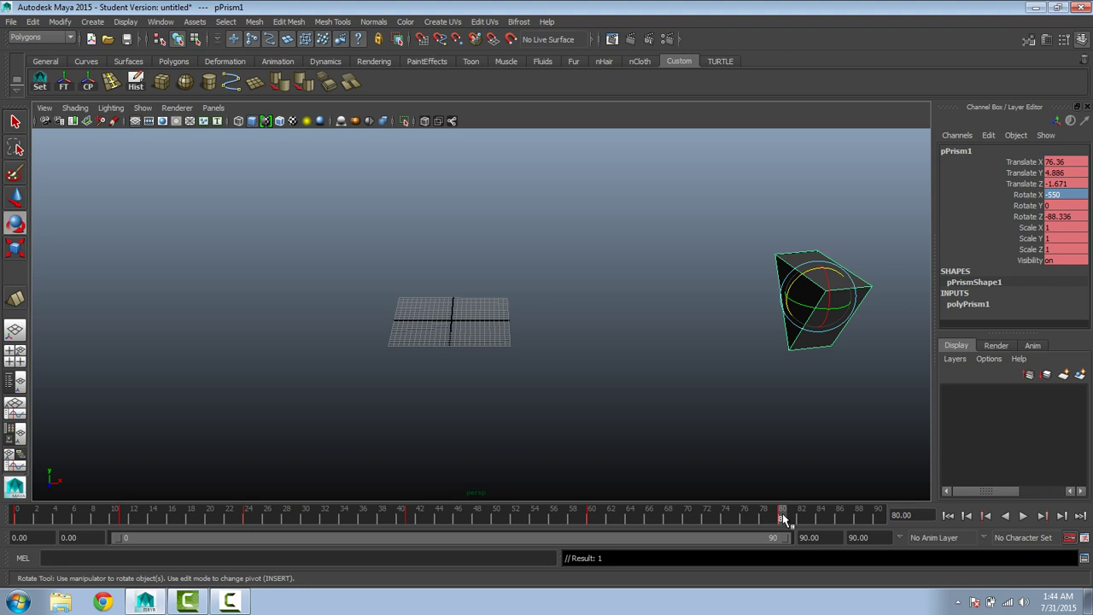
# Step: Copy the prism's key at frame 0 and paste it at frame 90
pyautogui.click(21, 518)
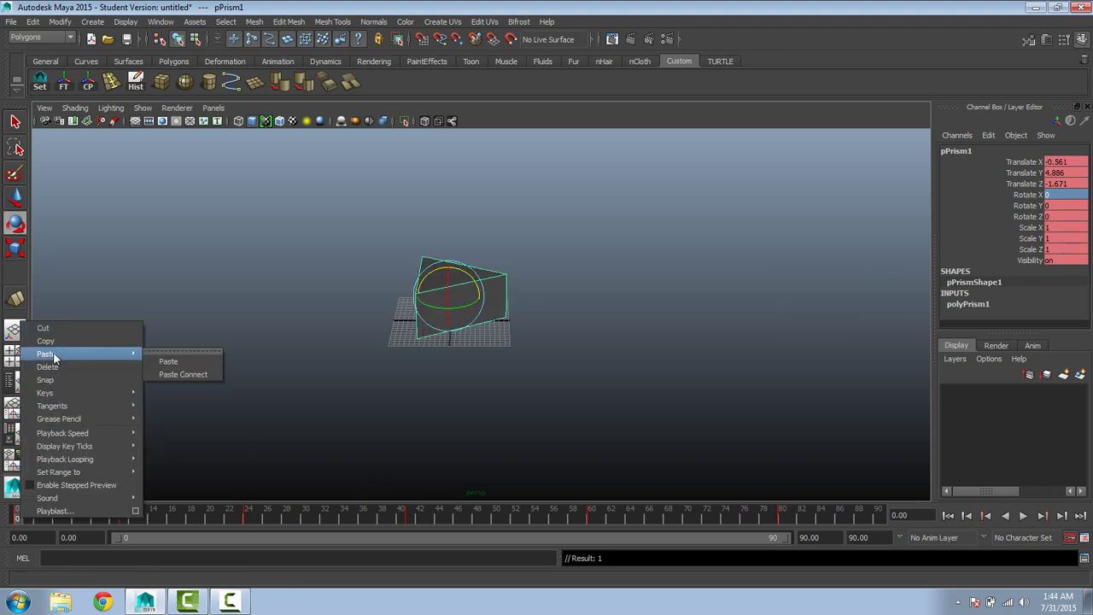
pyautogui.click(57, 335)
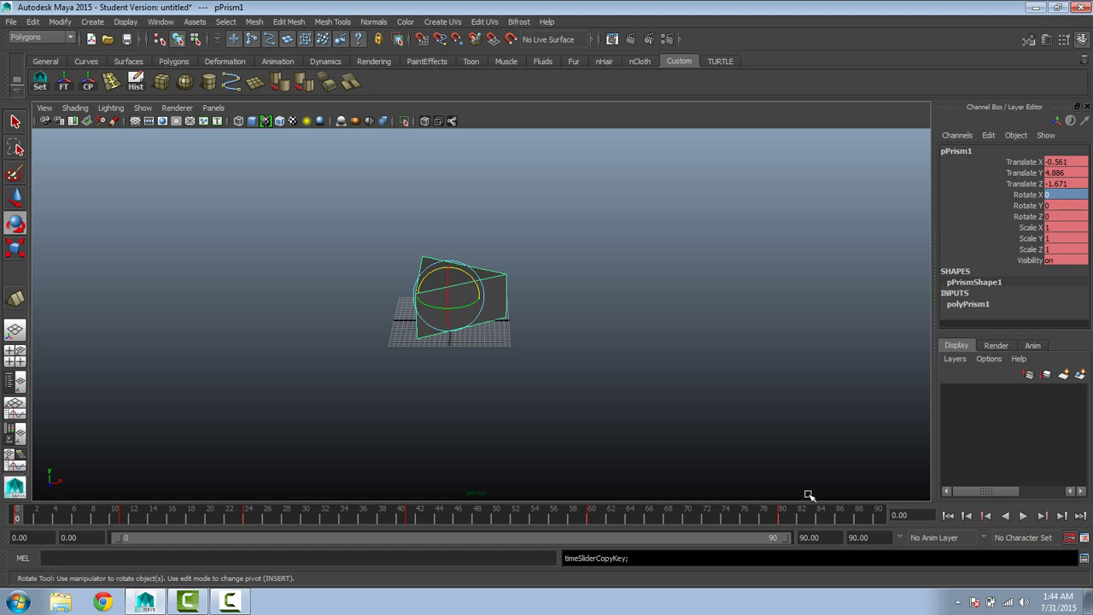
pyautogui.click(880, 519)
pyautogui.rightClick(881, 519)
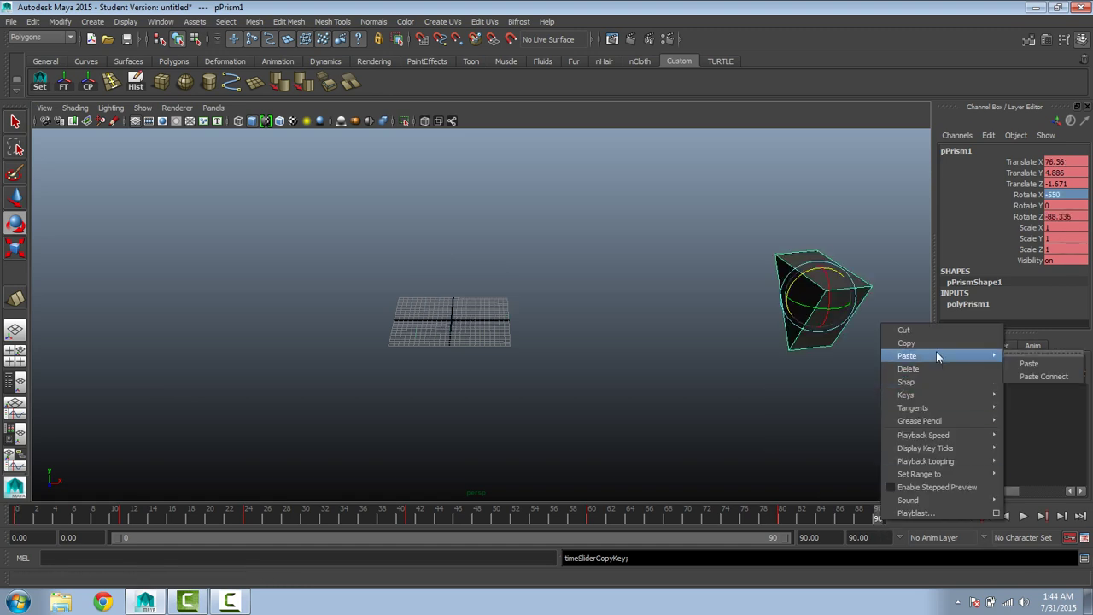
pyautogui.moveTo(981, 357)
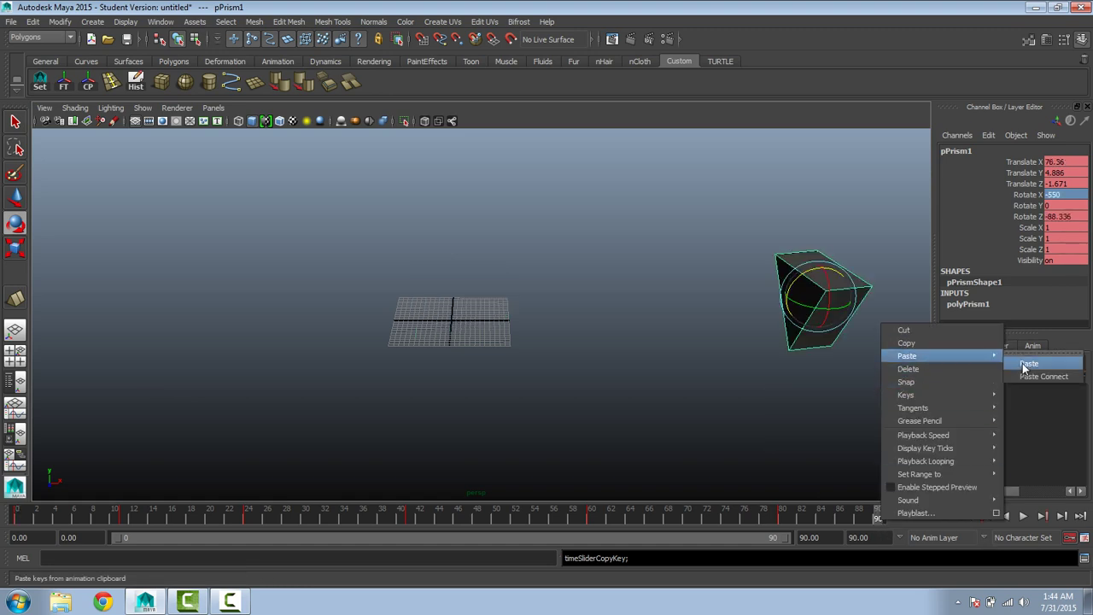
pyautogui.click(1022, 363)
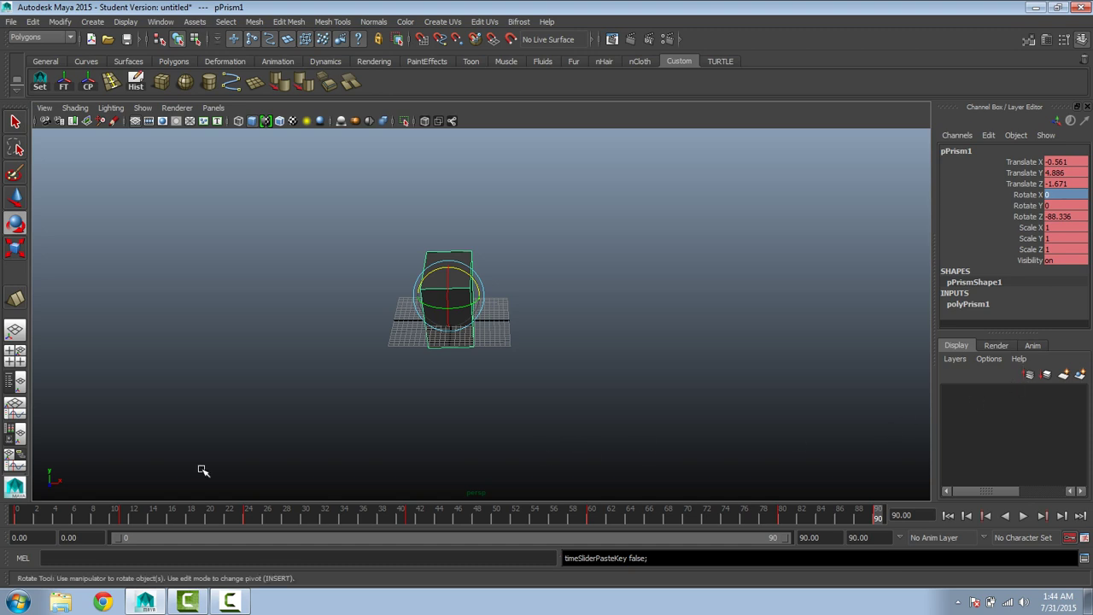
# Step: Try to match the prism's starting pose to frame 90 by setting Rotate Z to 90 at frame 0
pyautogui.click(16, 518)
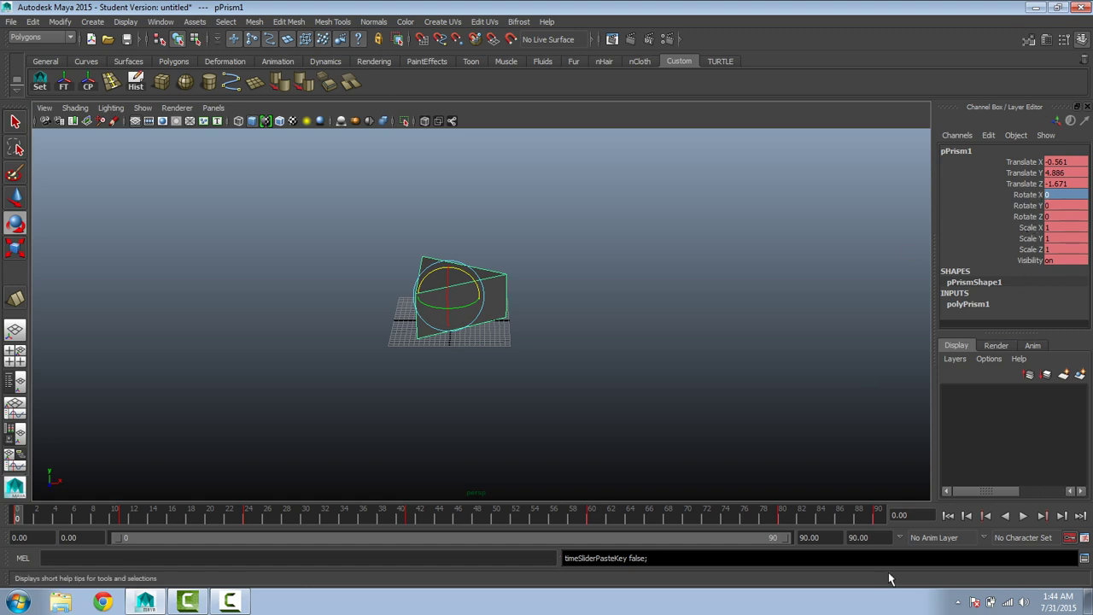
pyautogui.click(883, 518)
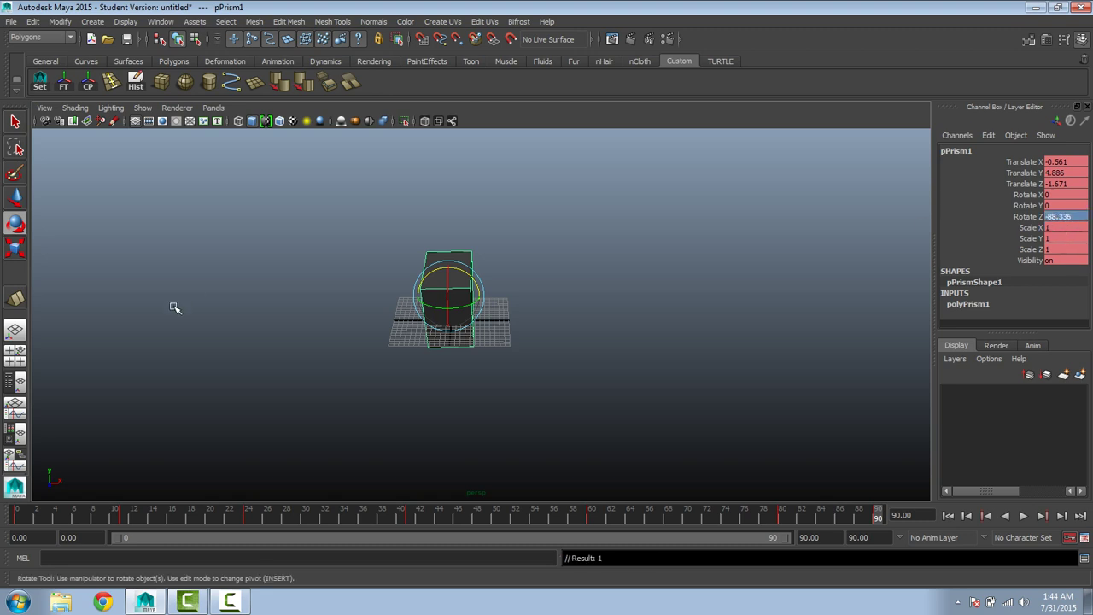
pyautogui.click(17, 517)
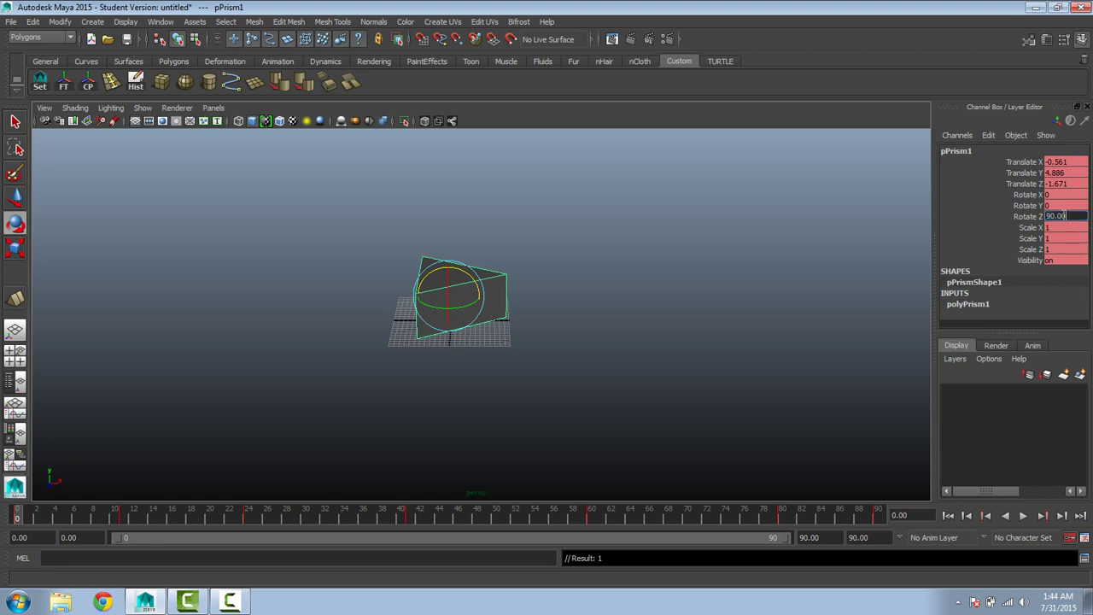
pyautogui.press('Return')
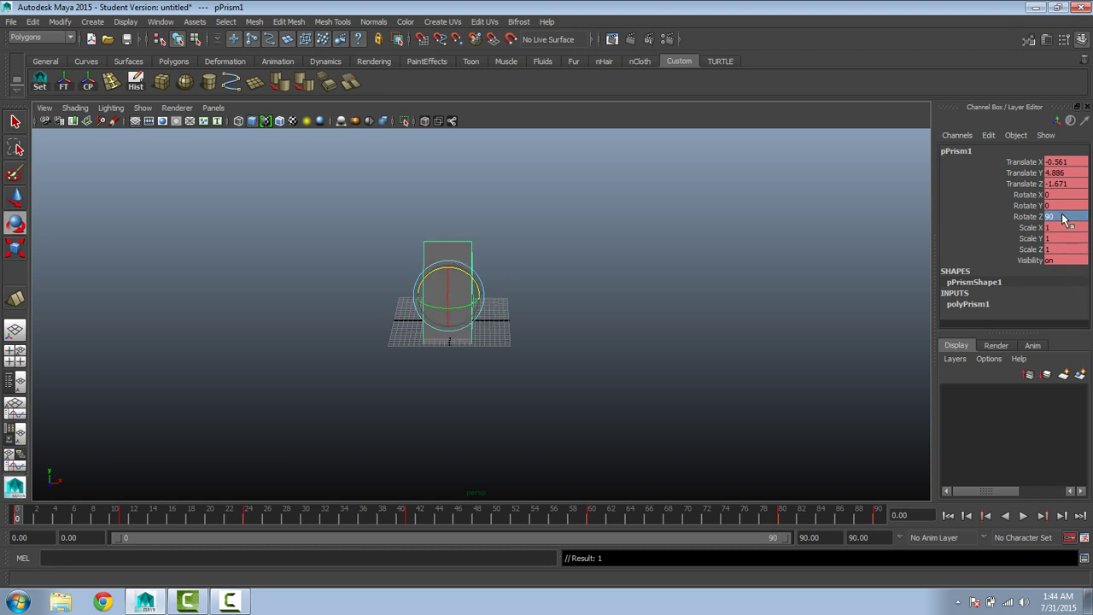
# Step: Copy the prism's Rotate Z value at frame 90 and set Rotate Z at frame 0 to -88.336
pyautogui.click(882, 517)
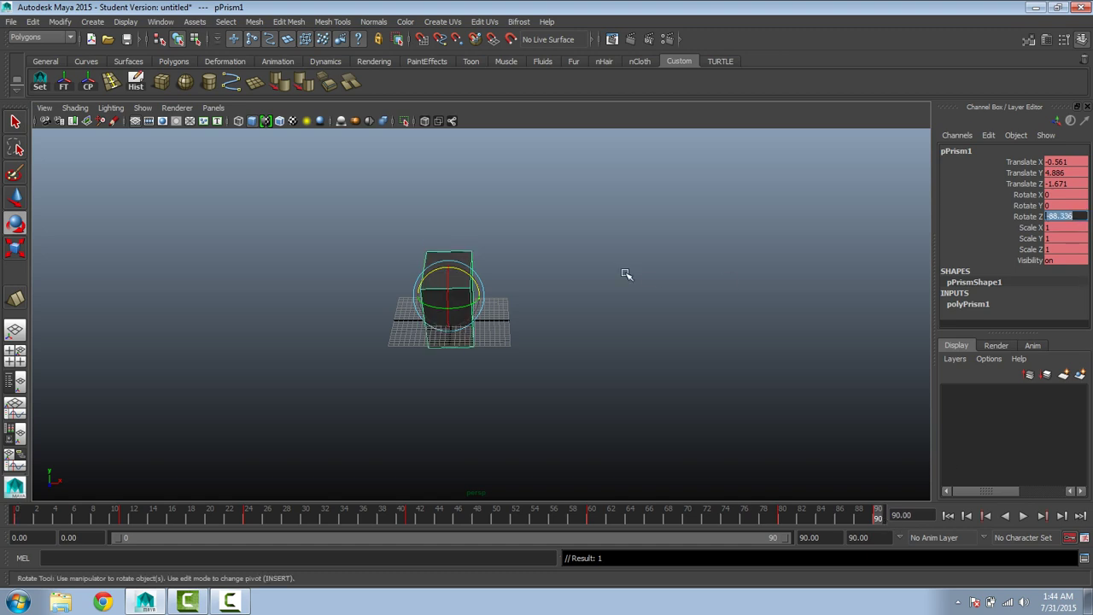
pyautogui.click(21, 517)
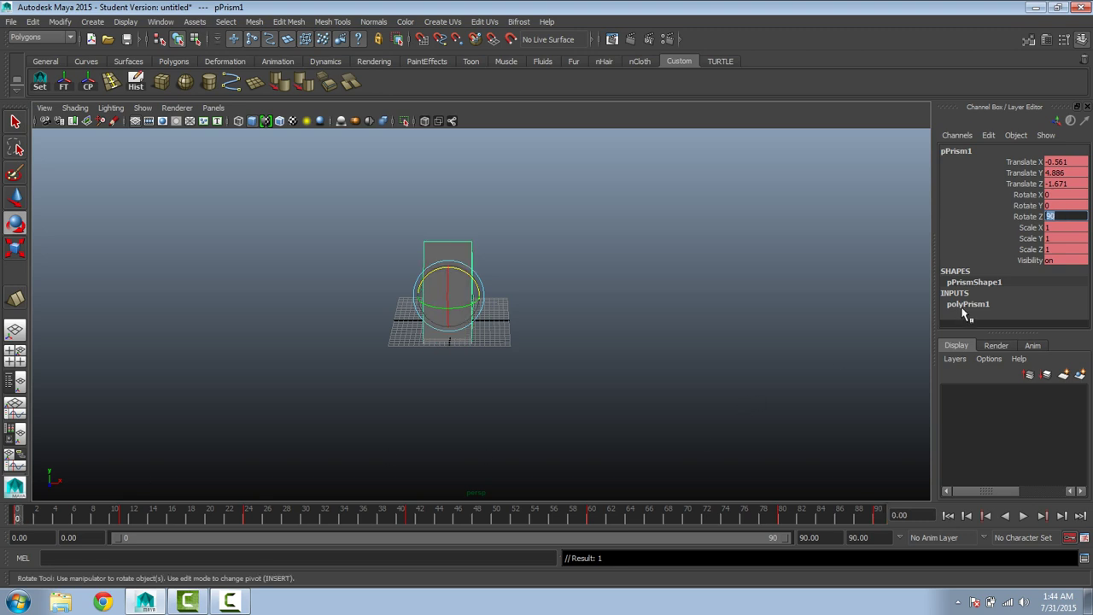
pyautogui.press('Return')
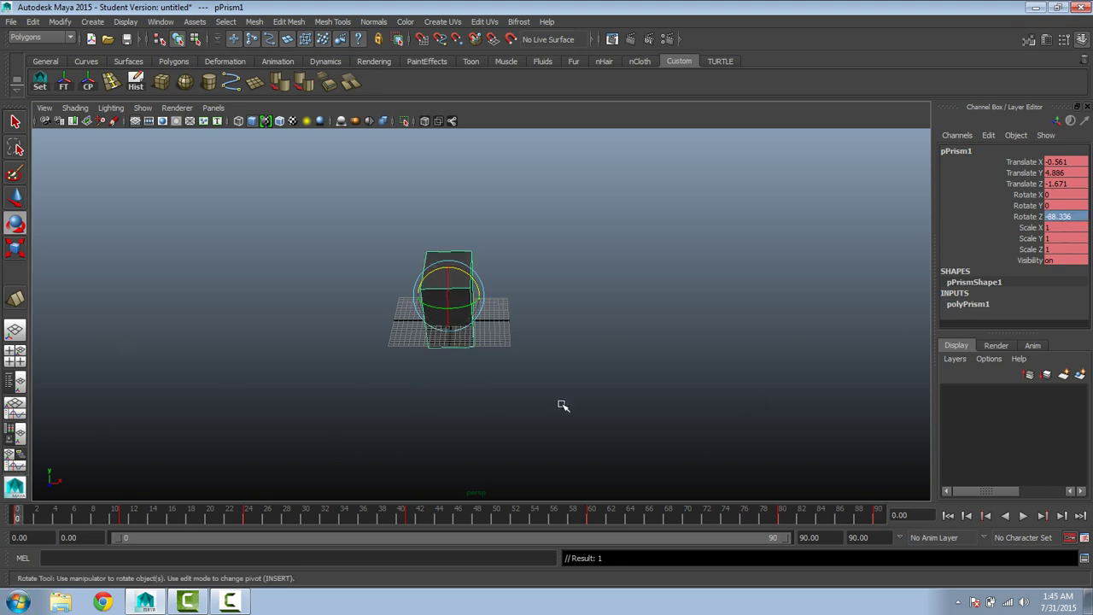
# Step: Play the full animation to examine the prism's motion and its loop from frame 90 to frame 0
pyautogui.click(780, 364)
pyautogui.click(1022, 517)
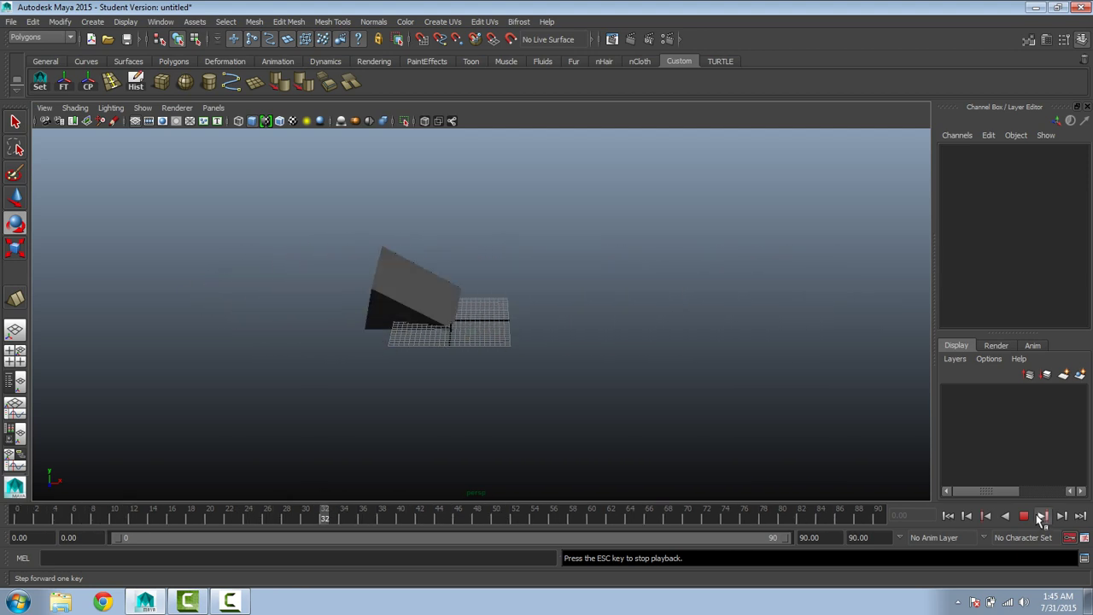
pyautogui.click(1025, 515)
pyautogui.moveTo(632, 519); pyautogui.dragTo(4, 490)
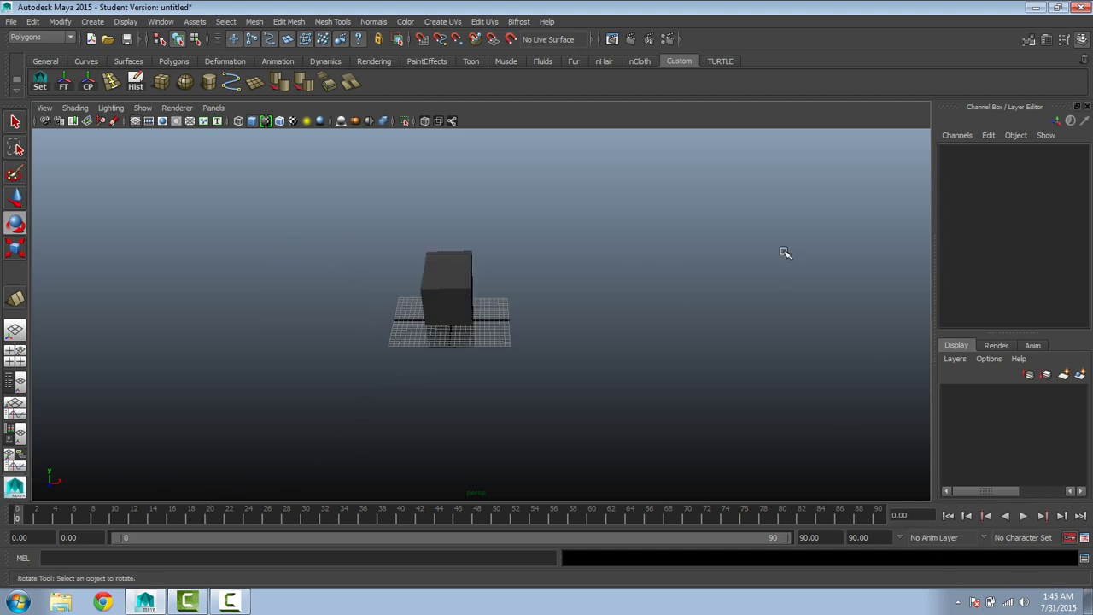
pyautogui.click(475, 293)
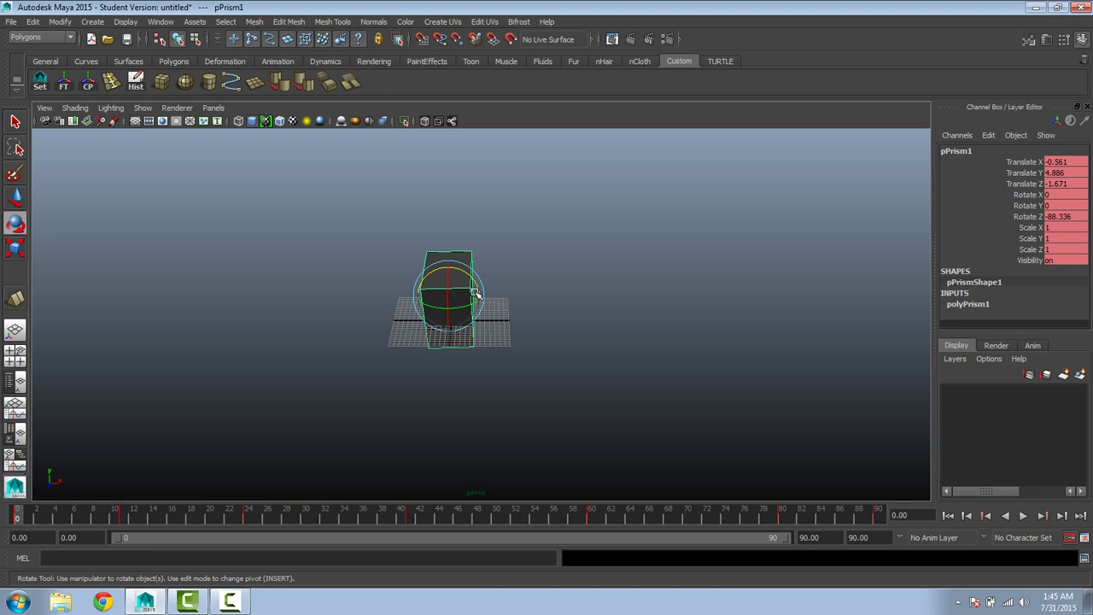
pyautogui.click(1024, 516)
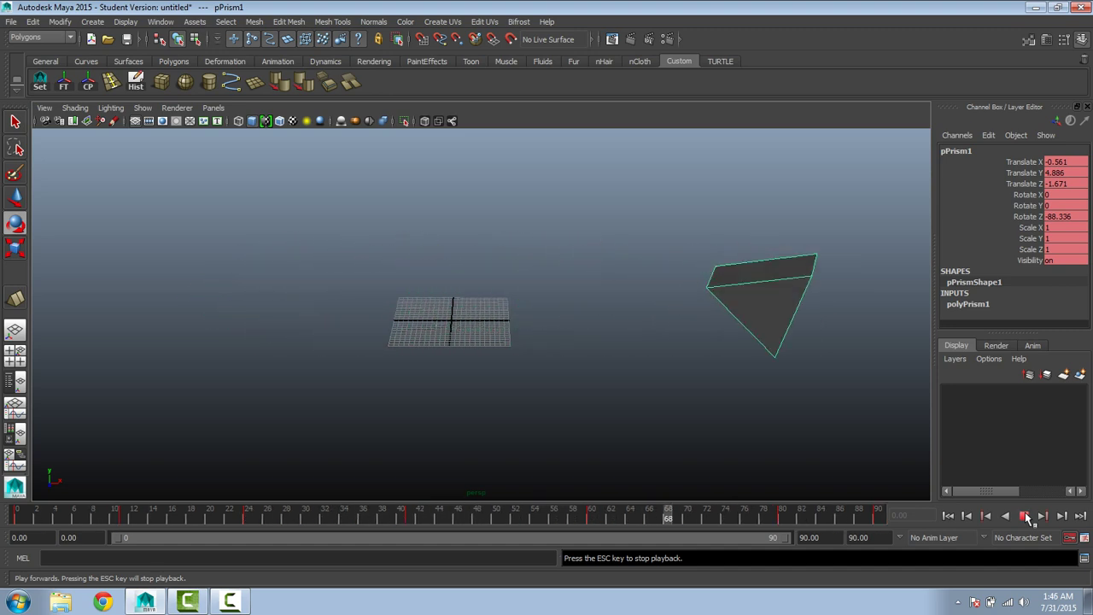
pyautogui.click(1025, 515)
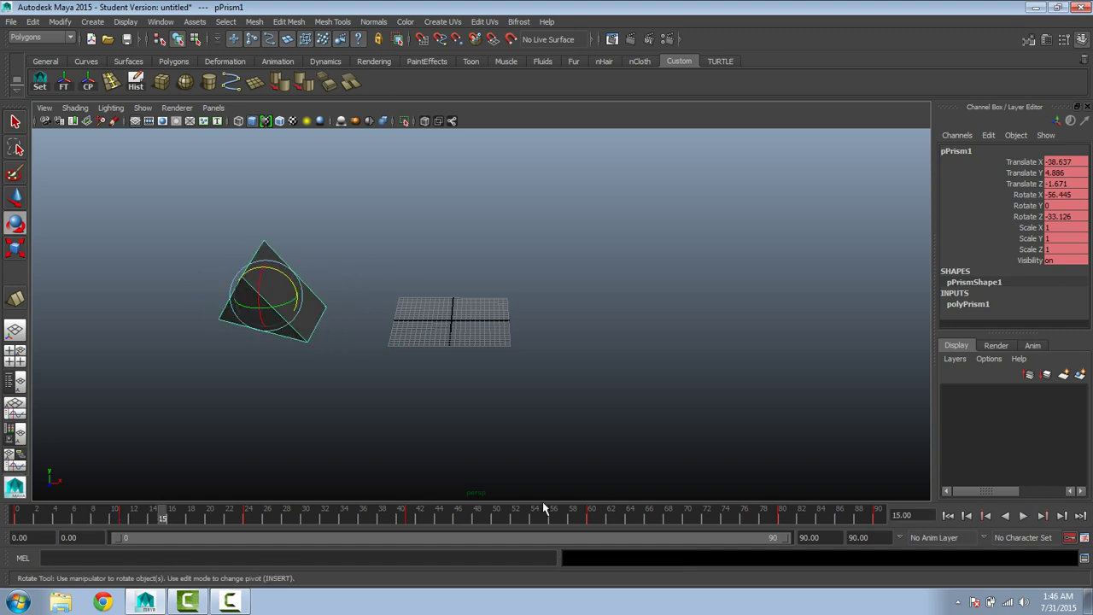
# Step: Shift the prism's three keys between frames 8 and 42 forward by 10 frames and play the animation
pyautogui.keyDown('shift'); pyautogui.moveTo(415, 515); pyautogui.dragTo(100, 524); pyautogui.keyUp('shift')
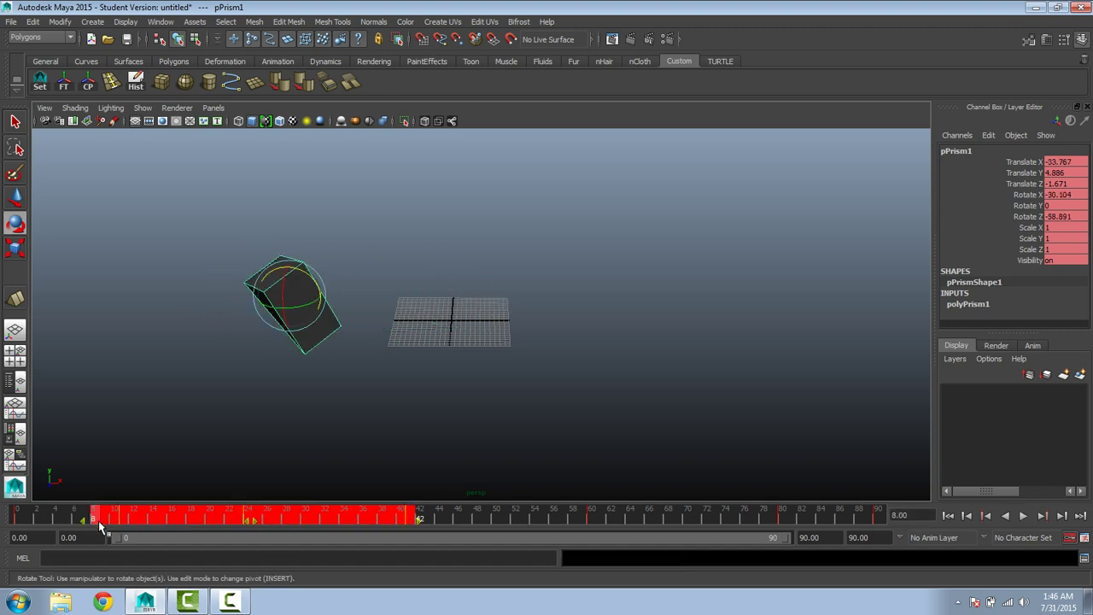
pyautogui.moveTo(255, 518); pyautogui.dragTo(354, 515)
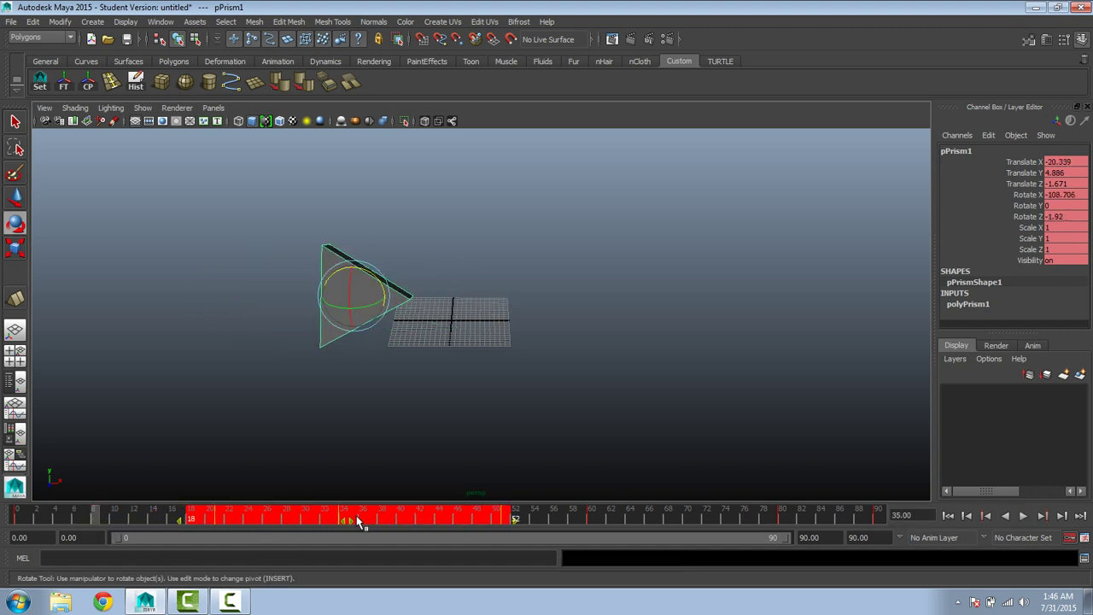
pyautogui.click(67, 518)
pyautogui.moveTo(67, 518); pyautogui.dragTo(2, 521)
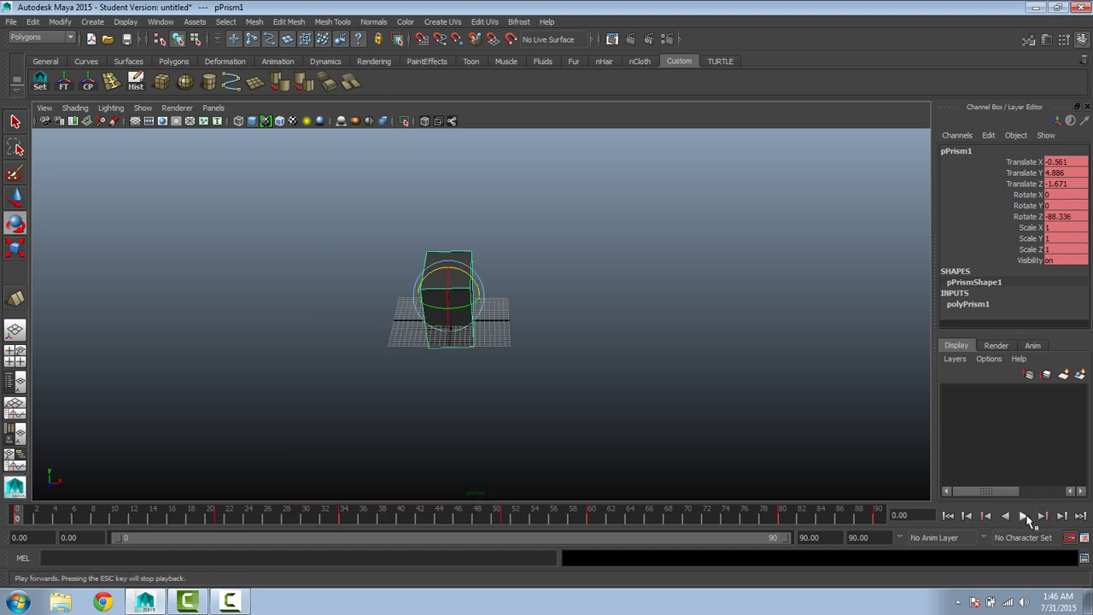
pyautogui.click(1027, 517)
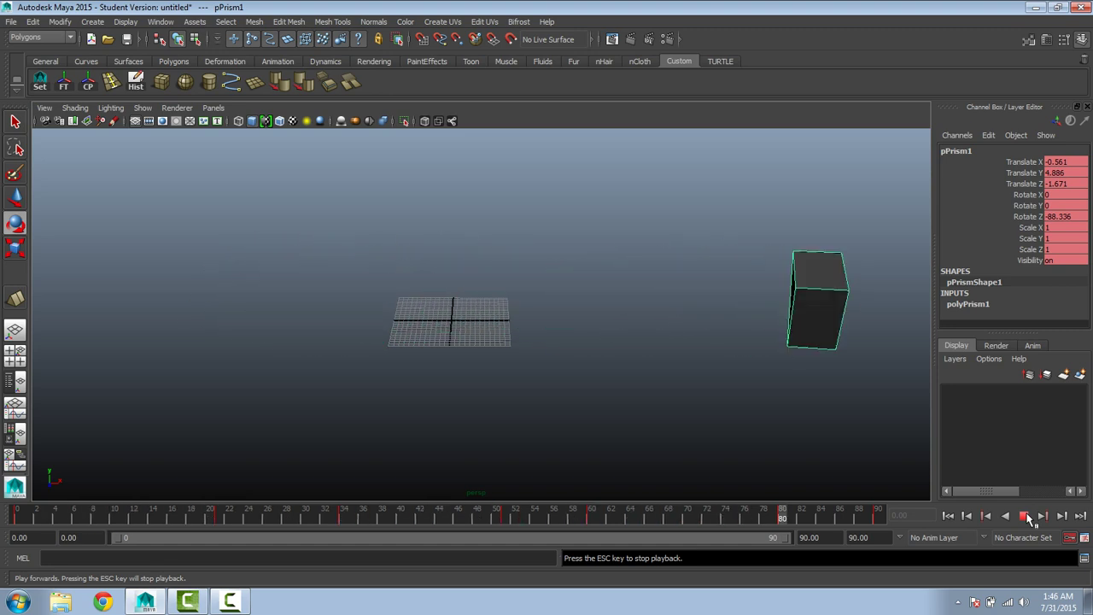
pyautogui.click(1026, 516)
# Step: Move the prism's key at frame 80 back to frame 68 and play the animation
pyautogui.moveTo(790, 516); pyautogui.dragTo(651, 519)
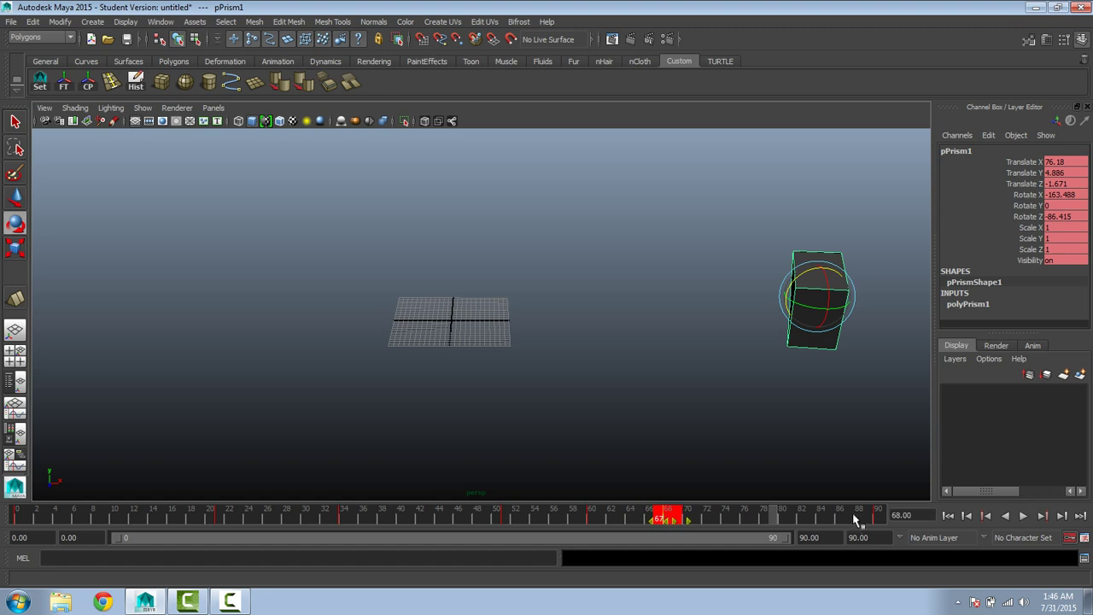
pyautogui.click(855, 520)
pyautogui.click(1027, 516)
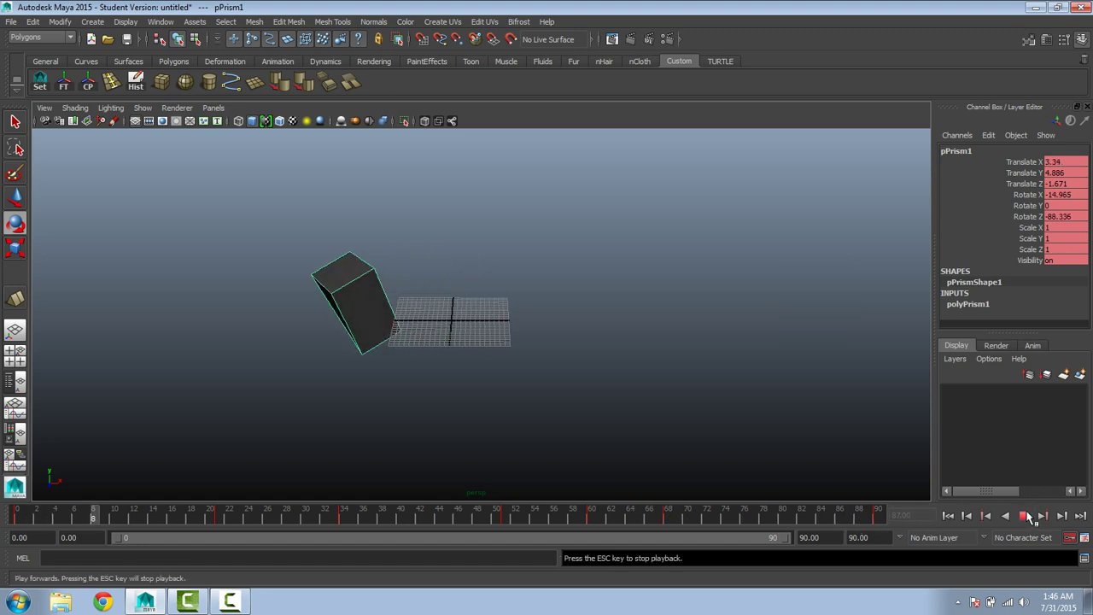